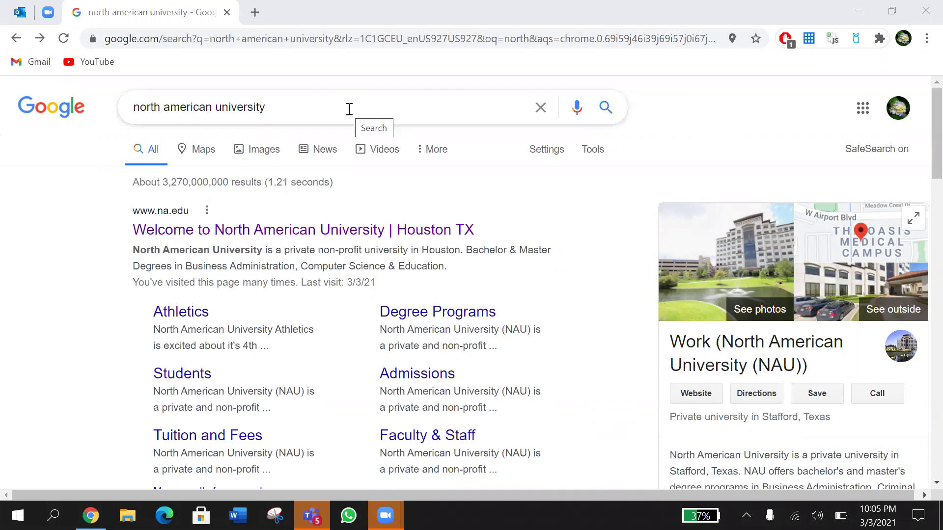
Step: Open the na.edu homepage, then load the apply.na.edu welcome page in a new tab
{"action": "left_click", "coordinate": [302, 233]}
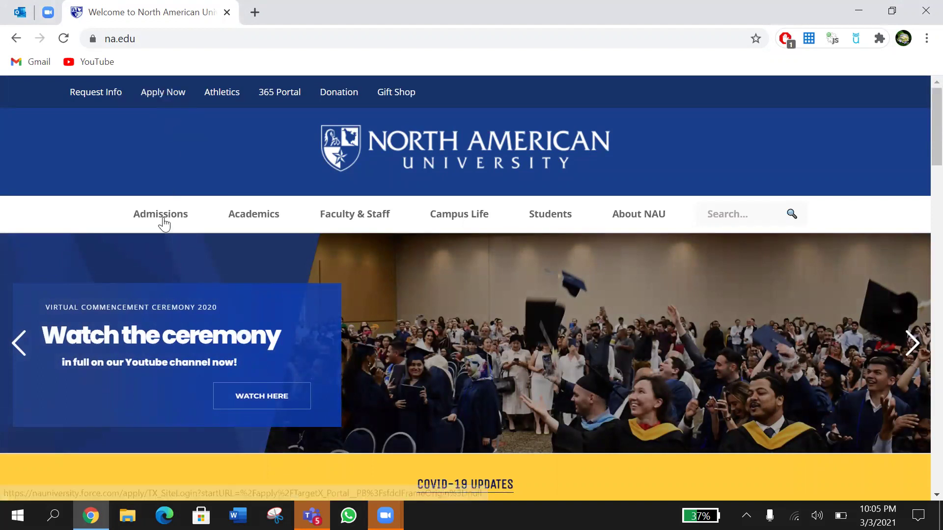
{"action": "mouse_move", "coordinate": [158, 226]}
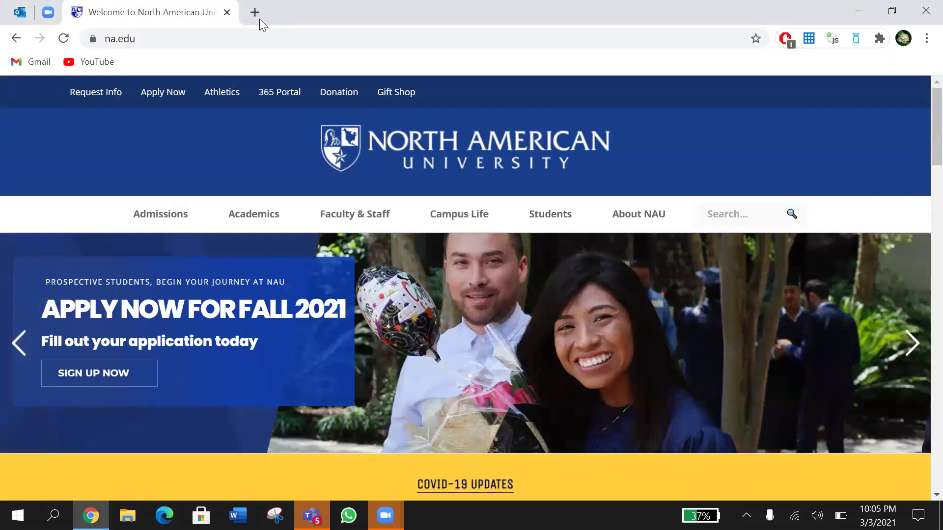
{"action": "left_click", "coordinate": [254, 11]}
{"action": "type", "text": "apply.na.edu"}
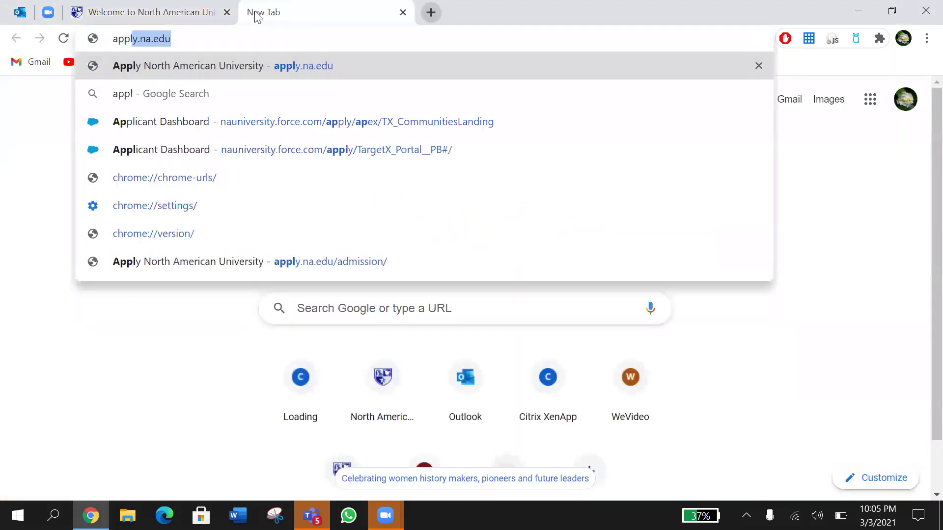
{"action": "key", "text": "Return"}
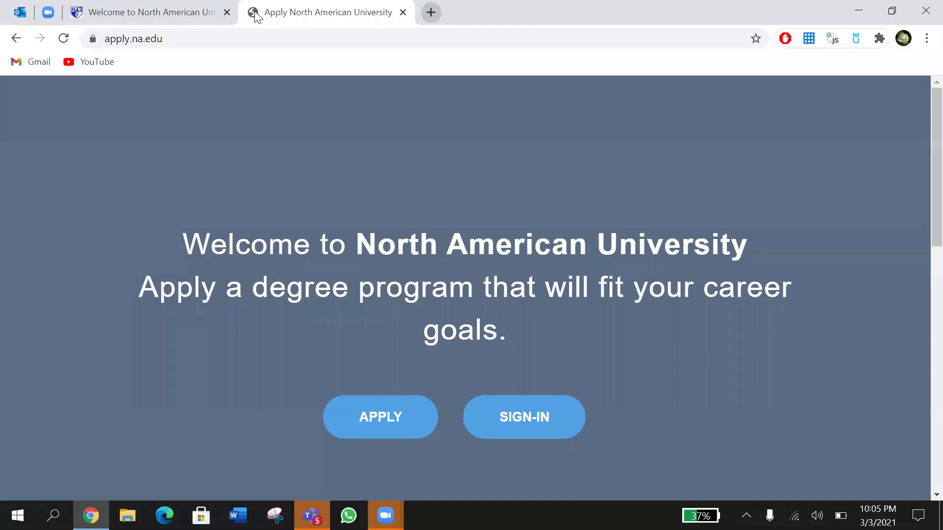
{"action": "scroll", "coordinate": [336, 297], "scroll_direction": "down", "scroll_amount": 2}
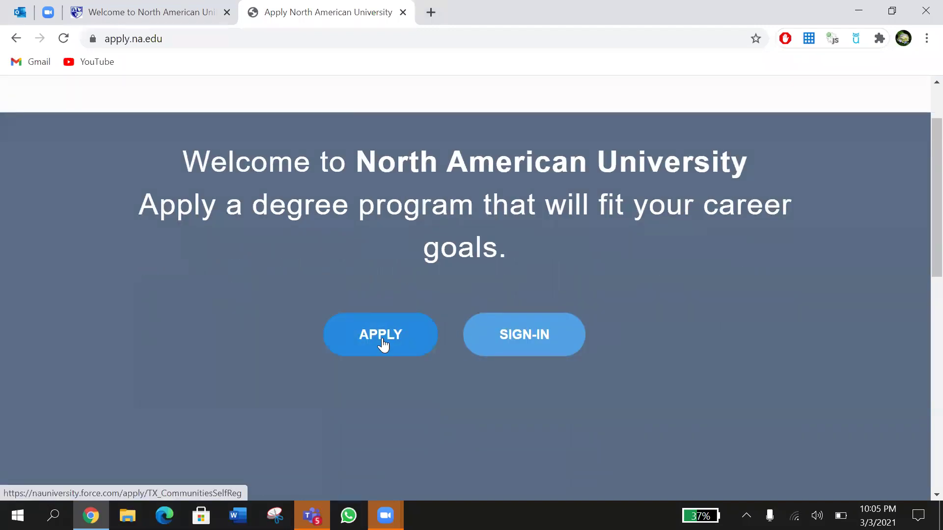
Step: Open the APPLY self-registration form, look through it, then go back to the apply.na.edu tab
{"action": "left_click", "coordinate": [357, 334]}
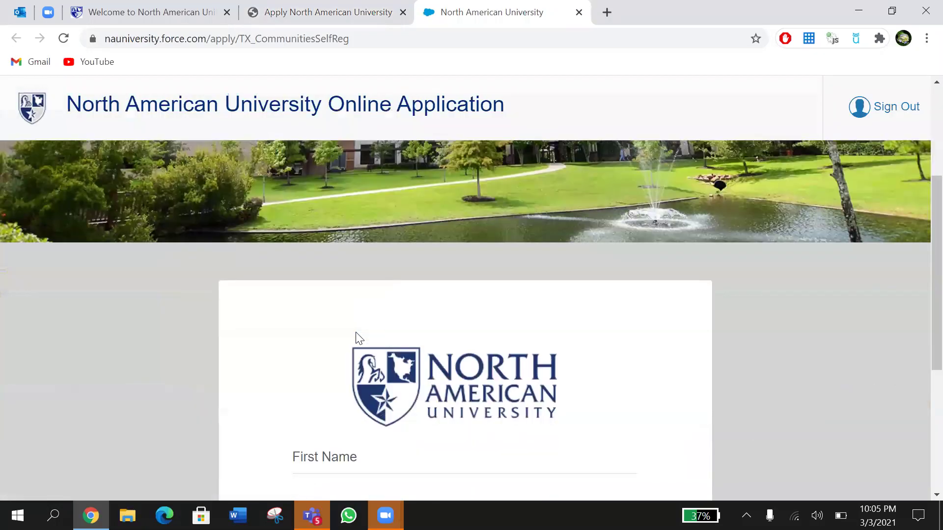
{"action": "scroll", "coordinate": [359, 339], "scroll_direction": "down", "scroll_amount": 4}
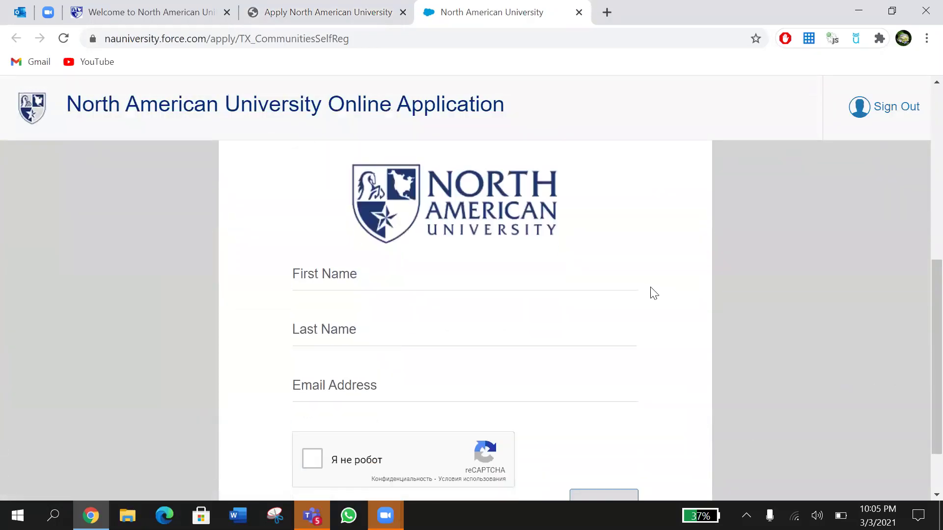
{"action": "scroll", "coordinate": [653, 293], "scroll_direction": "down", "scroll_amount": 1}
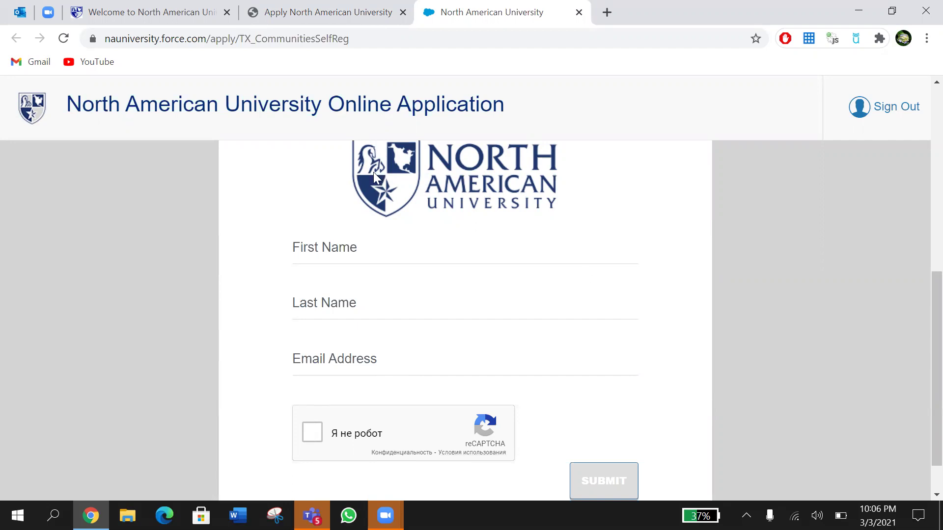
{"action": "scroll", "coordinate": [585, 362], "scroll_direction": "down", "scroll_amount": 1}
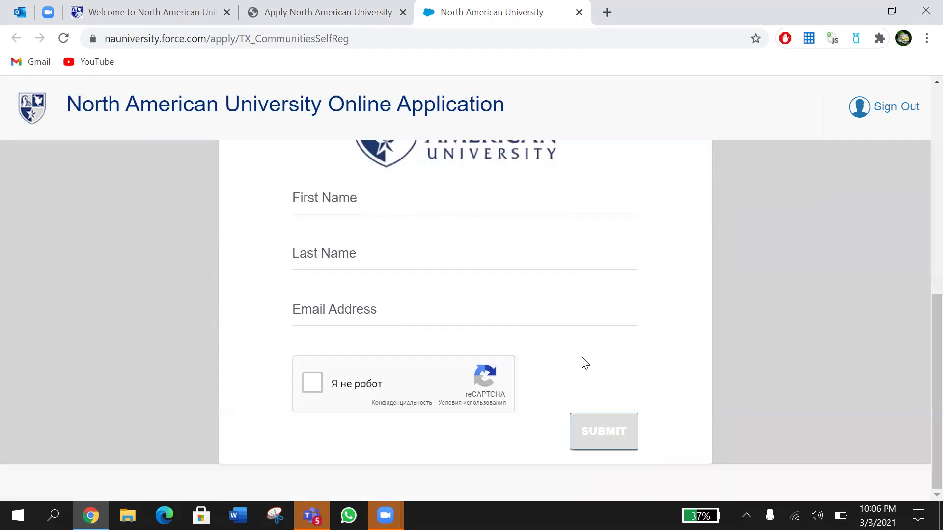
{"action": "scroll", "coordinate": [585, 362], "scroll_direction": "up", "scroll_amount": 3}
{"action": "scroll", "coordinate": [583, 362], "scroll_direction": "down", "scroll_amount": 3}
{"action": "scroll", "coordinate": [404, 201], "scroll_direction": "up", "scroll_amount": 2}
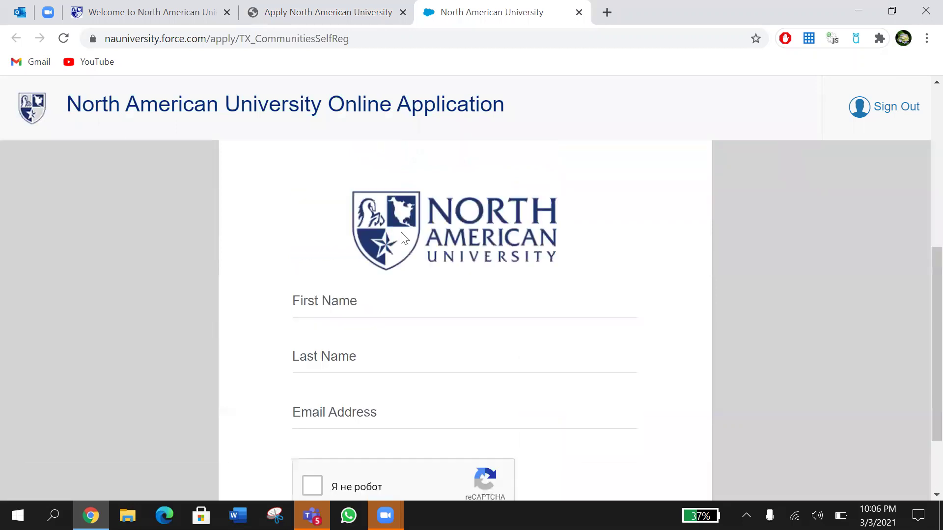
{"action": "left_click", "coordinate": [289, 11]}
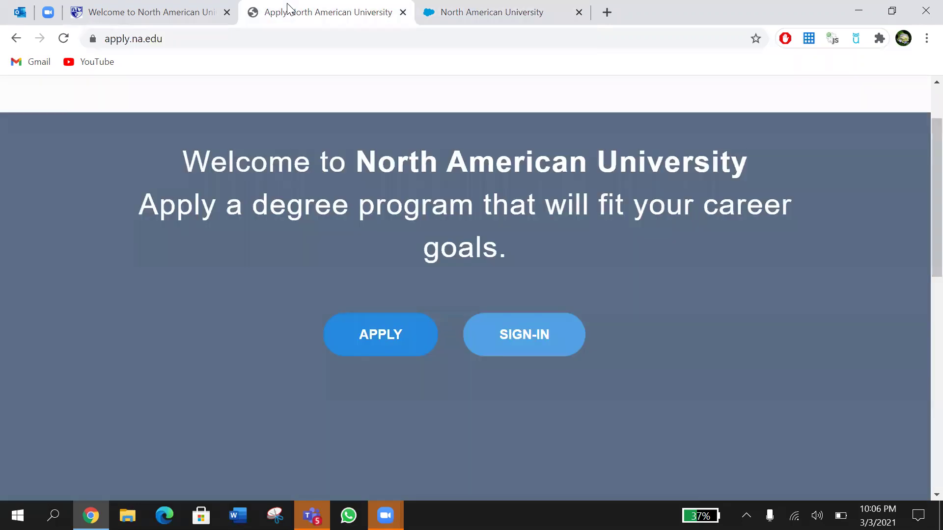
Step: On the sign-in page, fill in the saved username and submit the login
{"action": "left_click", "coordinate": [527, 346]}
{"action": "scroll", "coordinate": [526, 341], "scroll_direction": "down", "scroll_amount": 6}
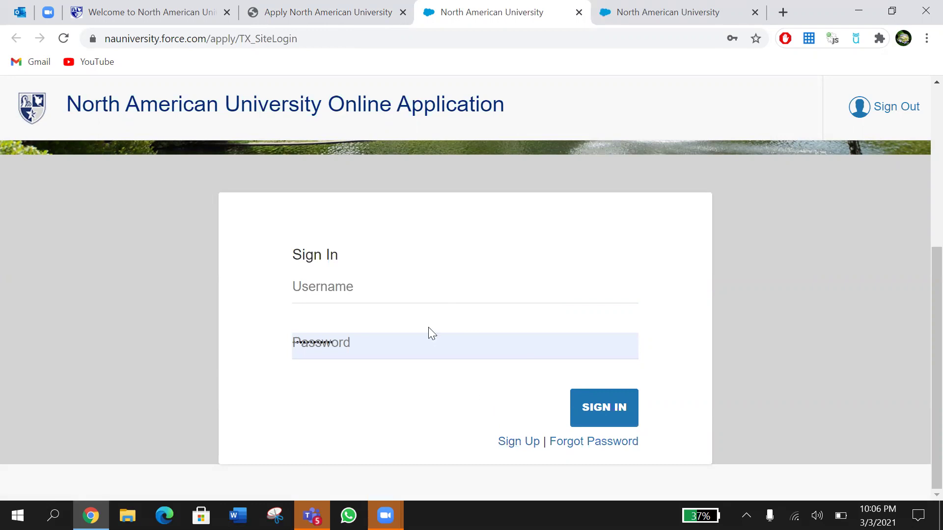
{"action": "left_click", "coordinate": [375, 291]}
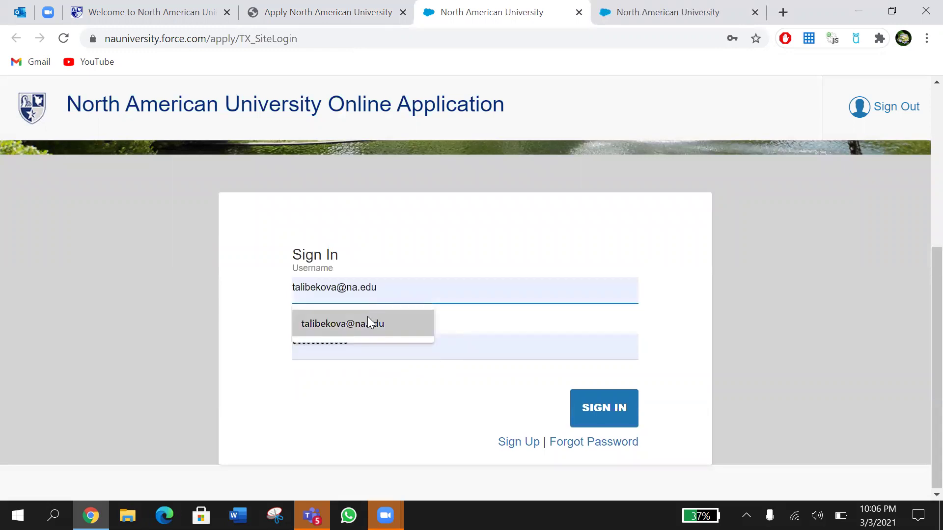
{"action": "left_click", "coordinate": [368, 320]}
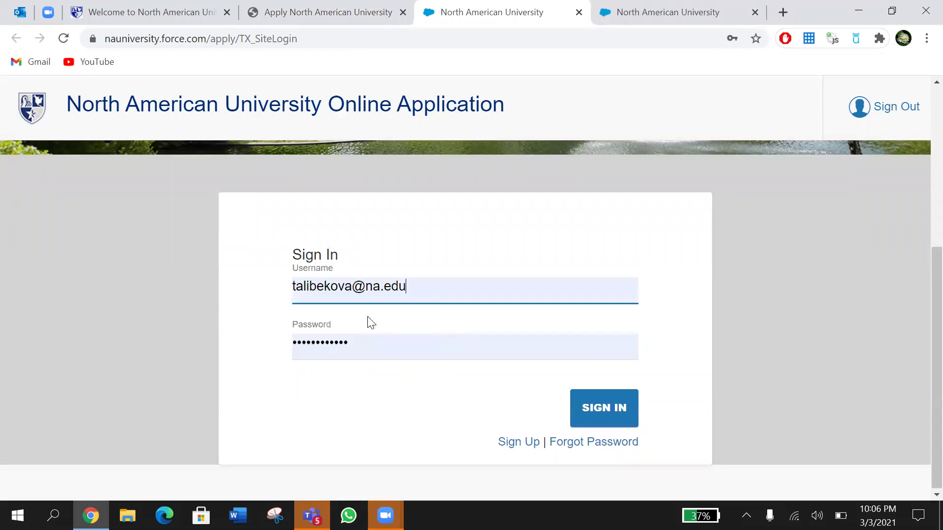
{"action": "left_click", "coordinate": [617, 410]}
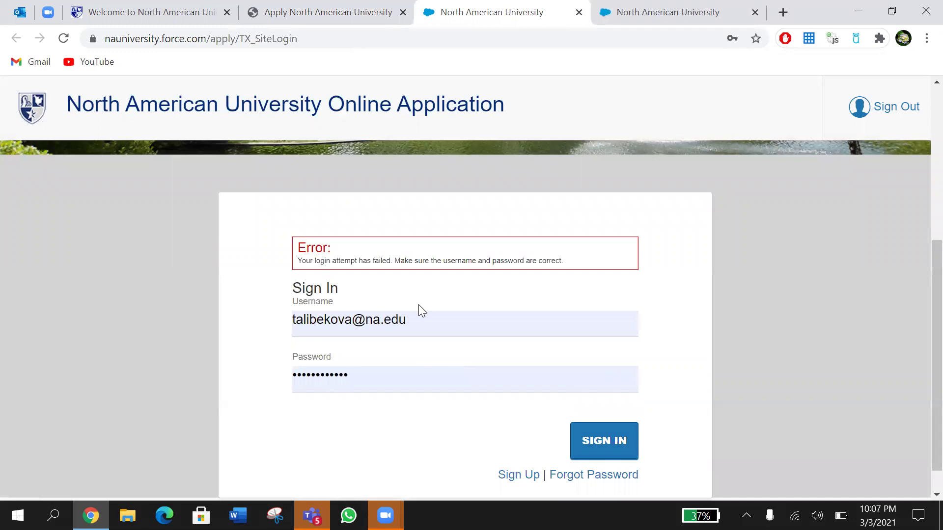
Step: Retype the rejected account password and sign in again
{"action": "left_click", "coordinate": [419, 305]}
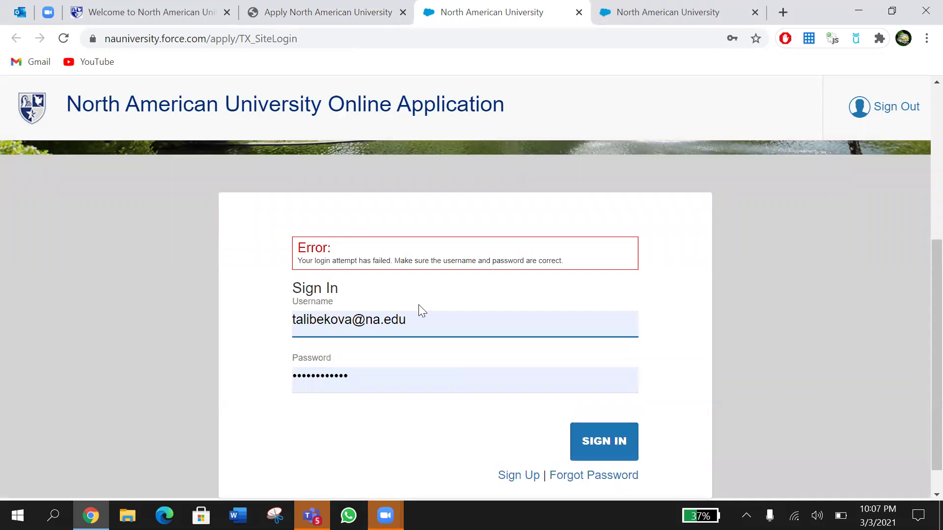
{"action": "double_click", "coordinate": [388, 376]}
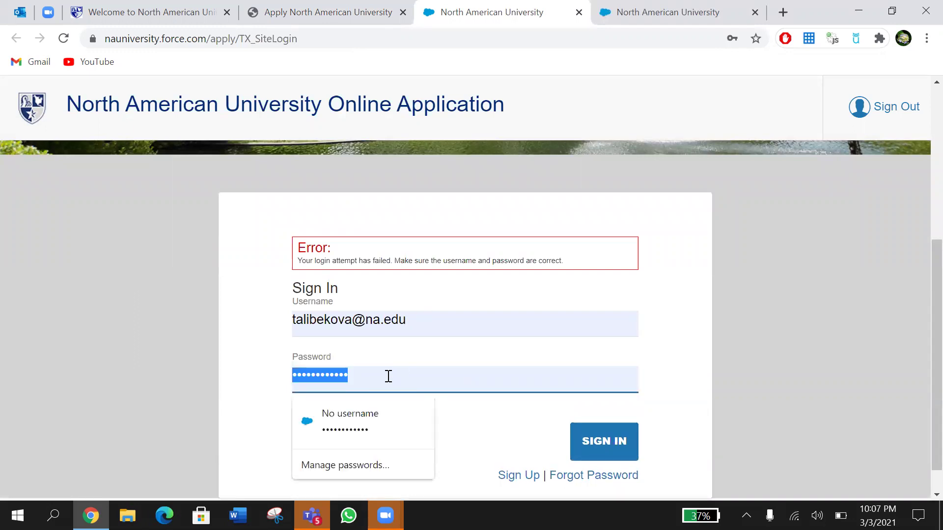
{"action": "type", "text": "•••••••••"}
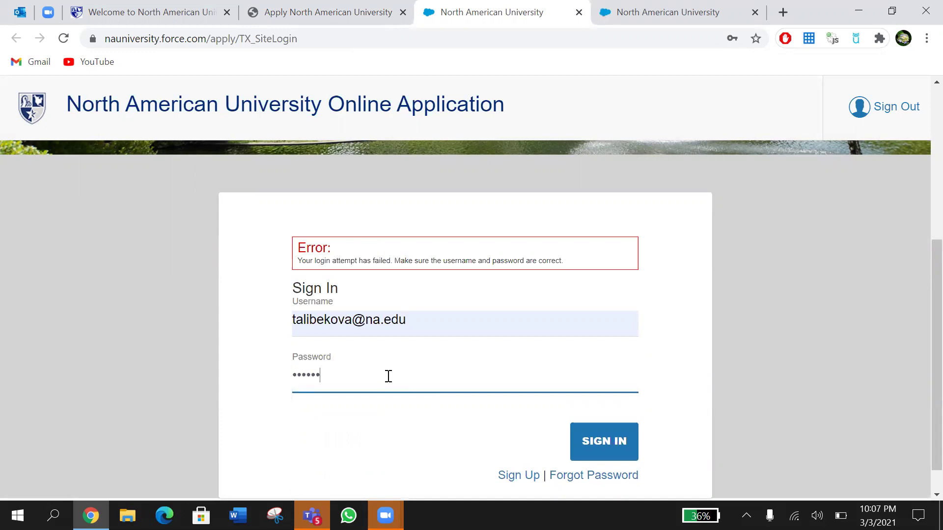
{"action": "type", "text": "•"}
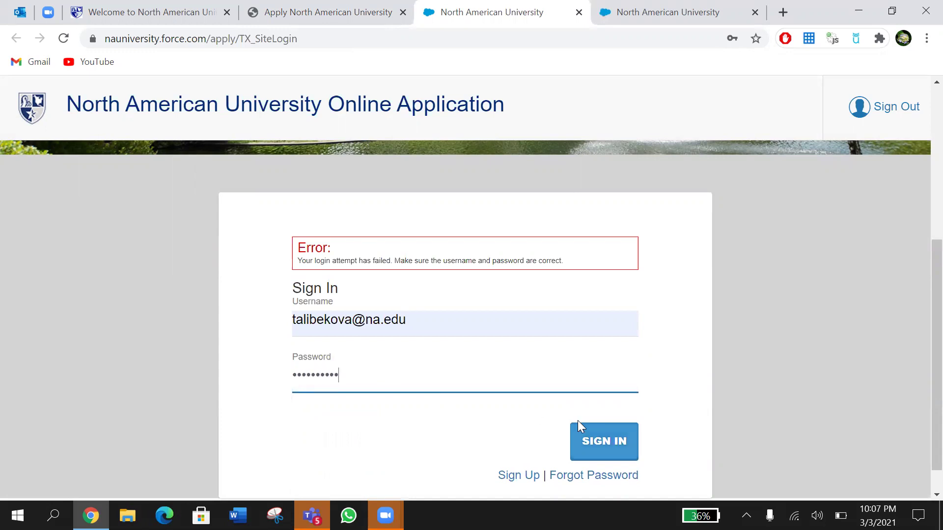
{"action": "left_click", "coordinate": [578, 420]}
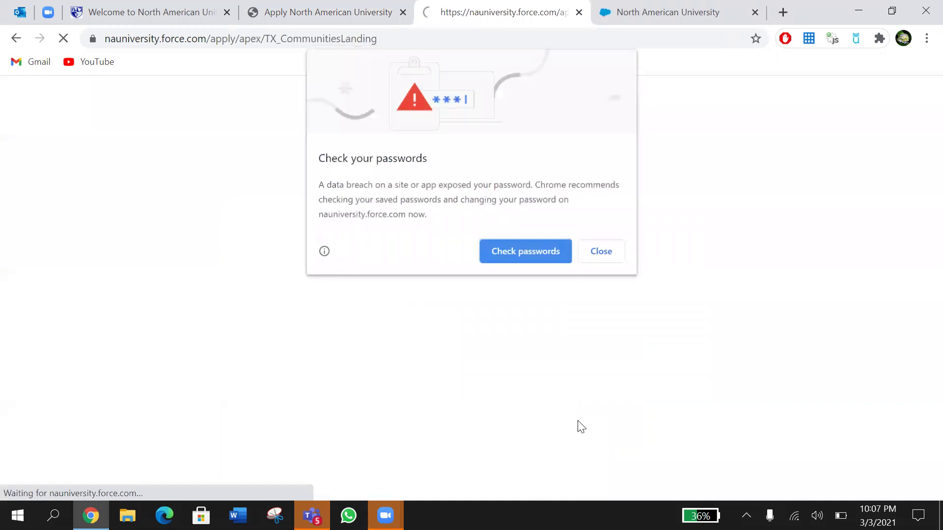
Step: Dismiss Chrome's password breach warning and start a new application
{"action": "left_click", "coordinate": [616, 248]}
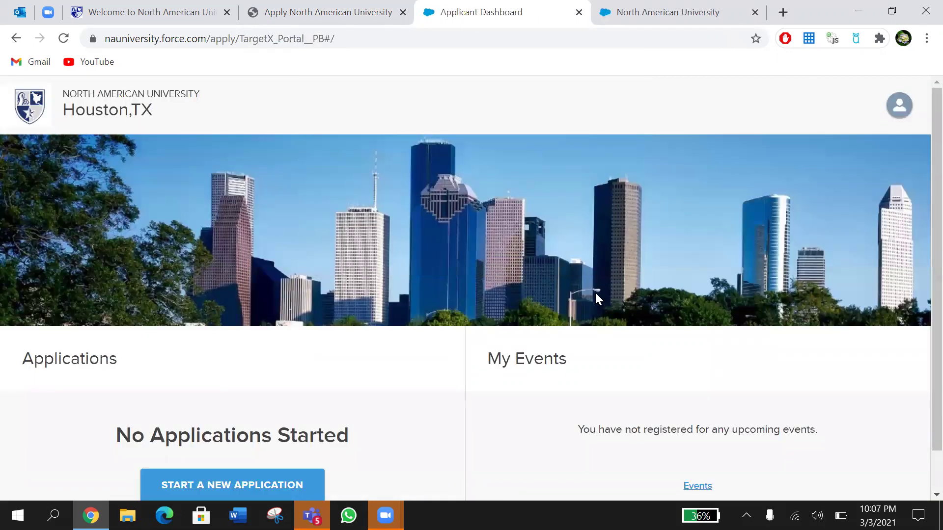
{"action": "scroll", "coordinate": [595, 297], "scroll_direction": "down", "scroll_amount": 1}
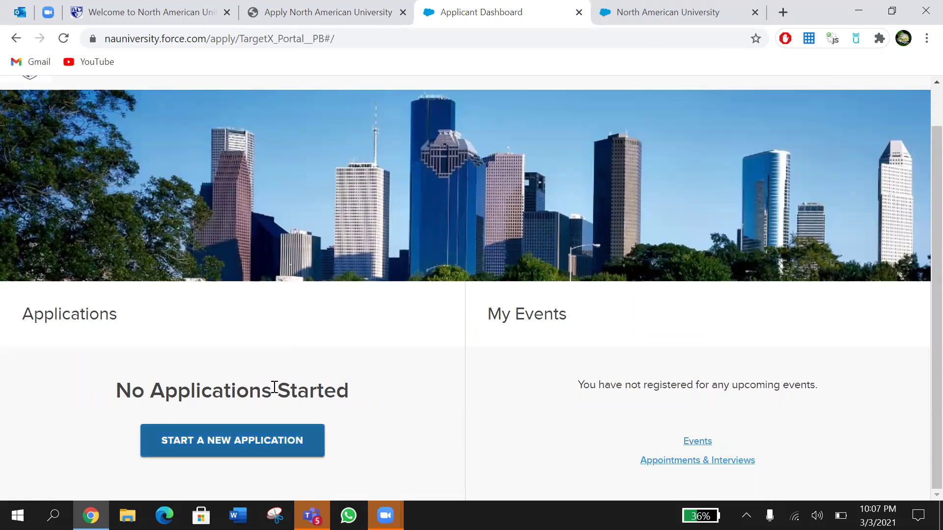
{"action": "left_click", "coordinate": [275, 388]}
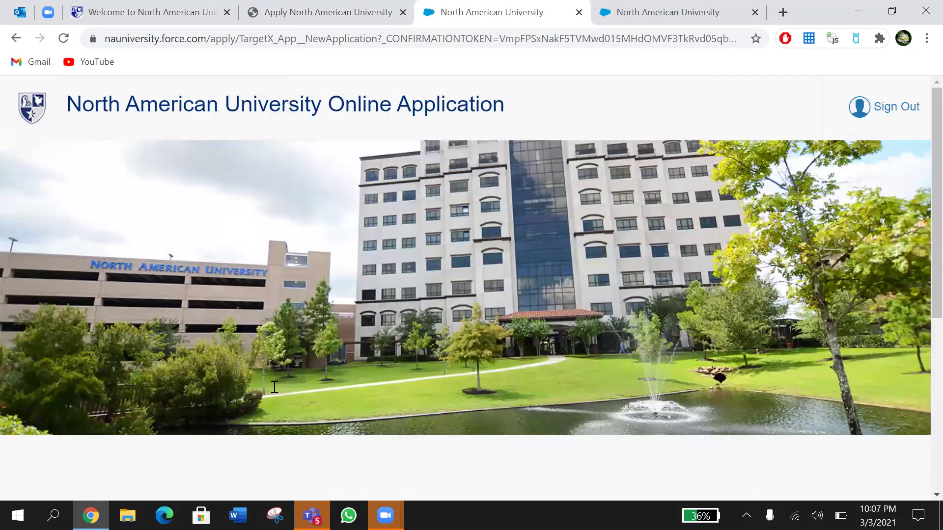
Step: Scroll to 'What describes you best?' and check its choices without selecting one
{"action": "scroll", "coordinate": [496, 359], "scroll_direction": "down", "scroll_amount": 3}
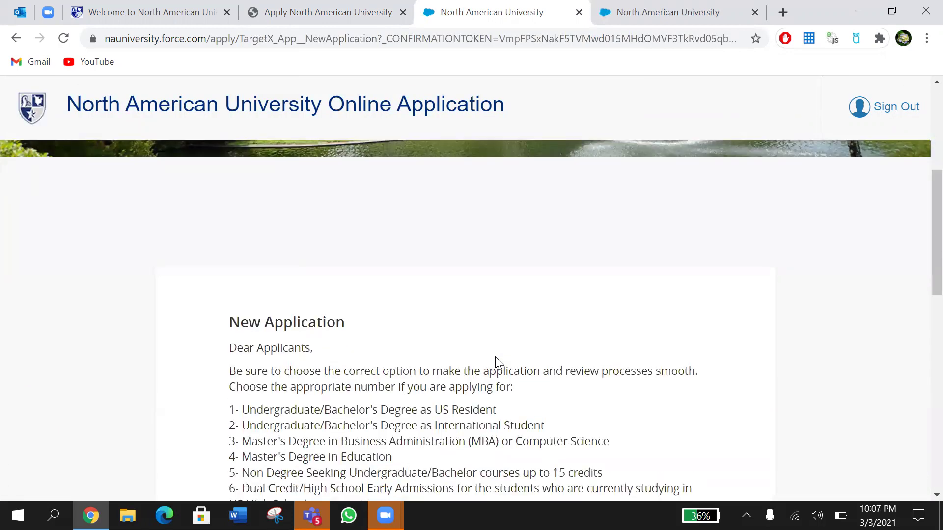
{"action": "scroll", "coordinate": [496, 361], "scroll_direction": "down", "scroll_amount": 2}
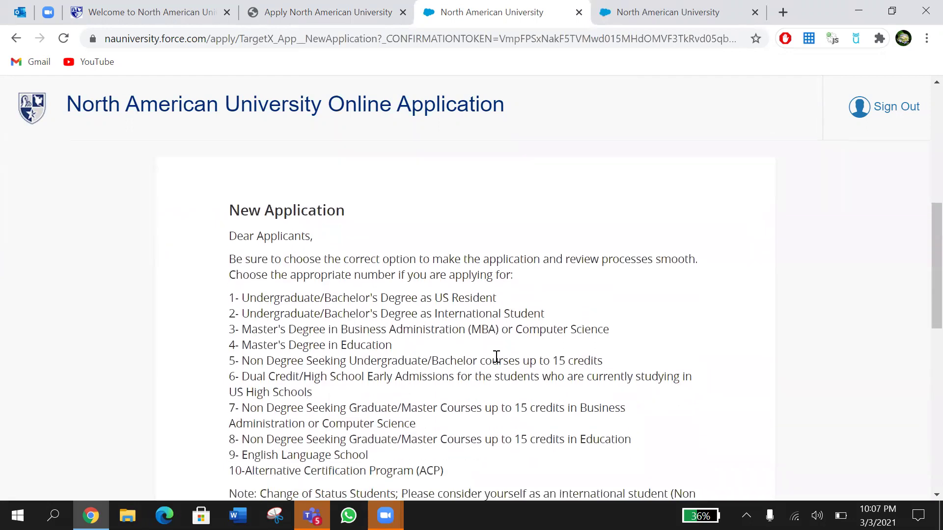
{"action": "scroll", "coordinate": [496, 356], "scroll_direction": "down", "scroll_amount": 3}
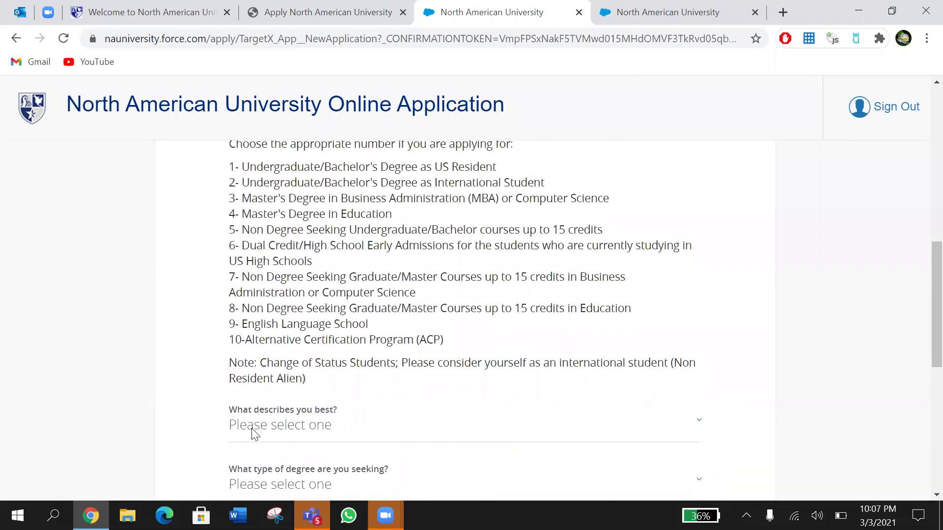
{"action": "left_click", "coordinate": [254, 434]}
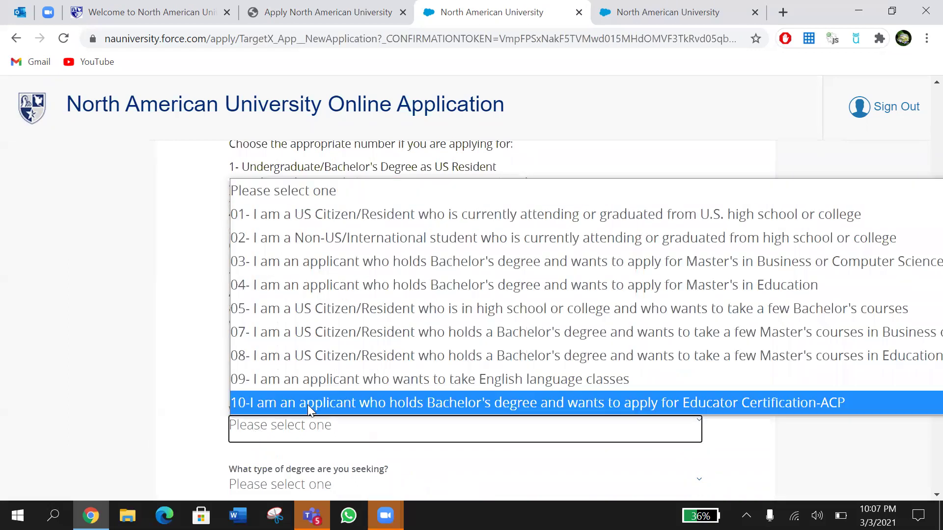
{"action": "left_click", "coordinate": [149, 310]}
{"action": "scroll", "coordinate": [150, 312], "scroll_direction": "up", "scroll_amount": 1}
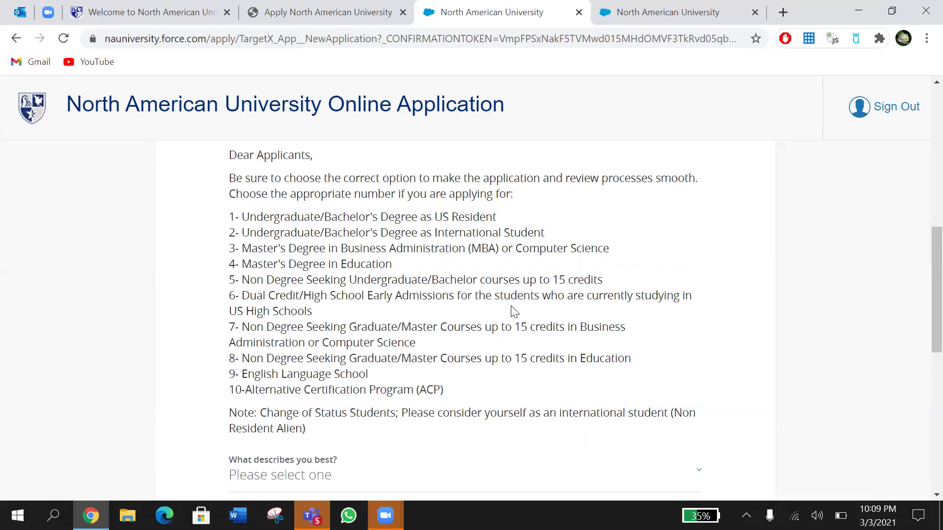
Step: Scroll to the 'What describes you best?' question and expand its applicant category list
{"action": "scroll", "coordinate": [513, 311], "scroll_direction": "down", "scroll_amount": 1}
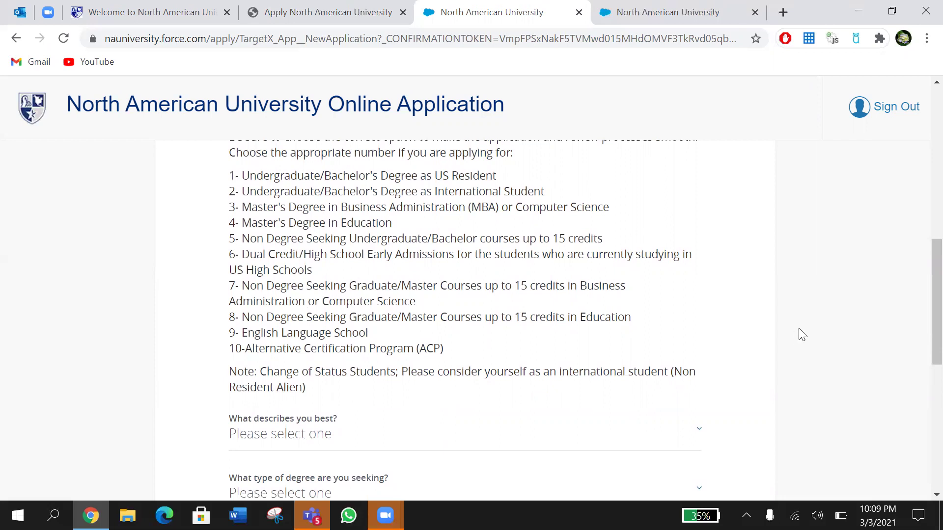
{"action": "scroll", "coordinate": [802, 336], "scroll_direction": "down", "scroll_amount": 3}
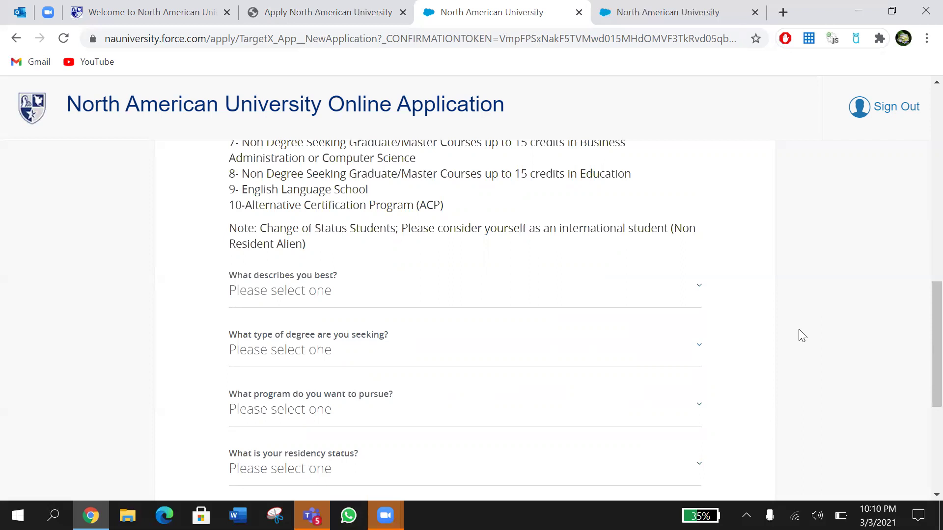
{"action": "scroll", "coordinate": [802, 336], "scroll_direction": "down", "scroll_amount": 1}
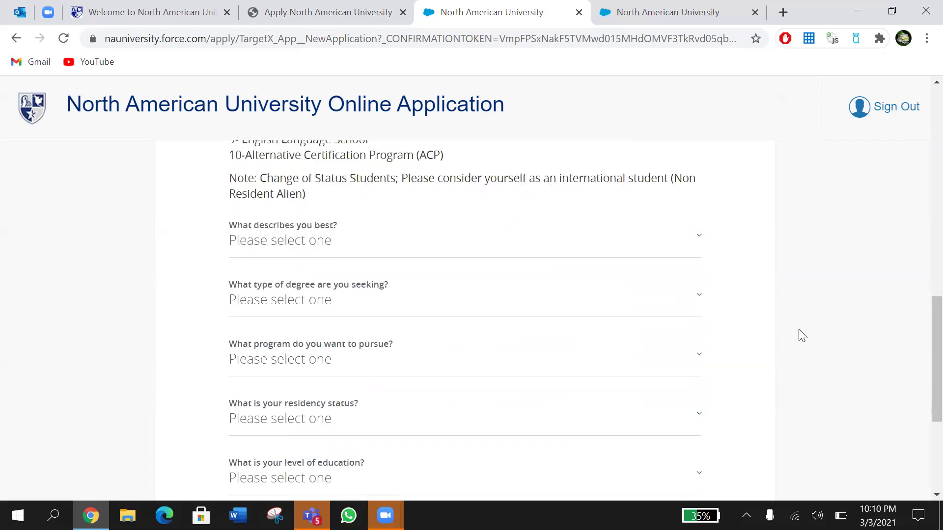
{"action": "left_click", "coordinate": [692, 244]}
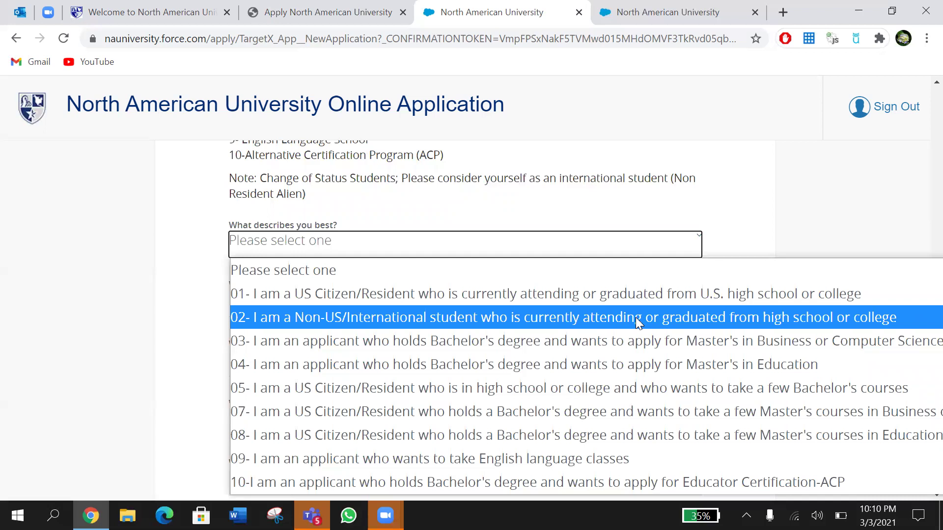
Step: Choose the international student category, Bachelor of Science degree, and Business Administration - Finance program
{"action": "left_click", "coordinate": [636, 318]}
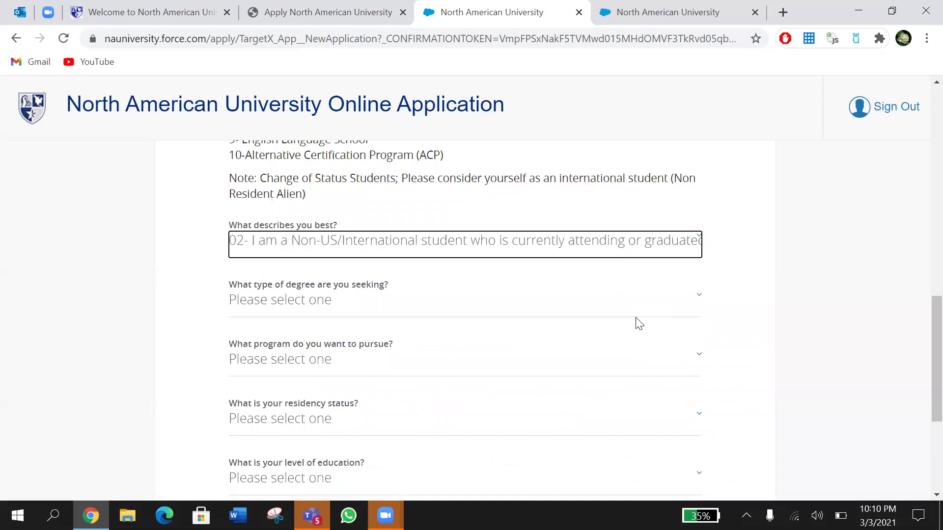
{"action": "left_click", "coordinate": [616, 301]}
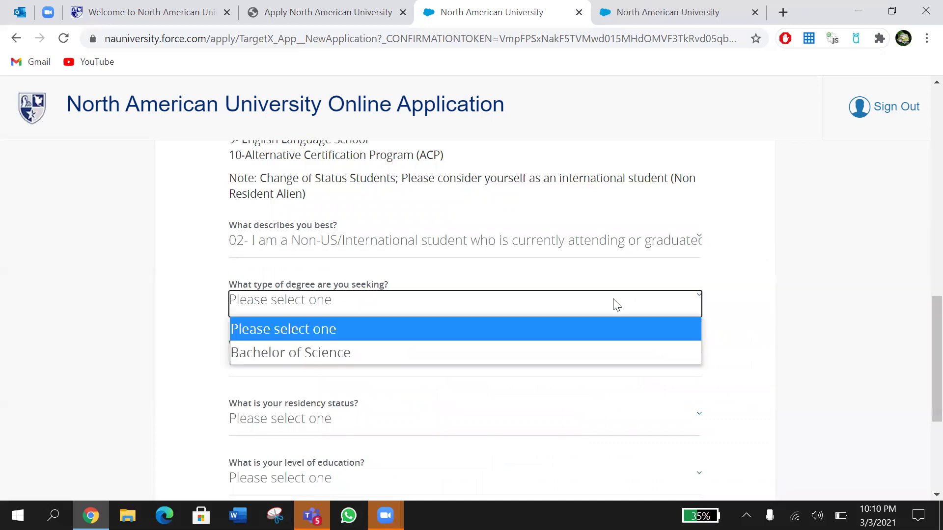
{"action": "left_click", "coordinate": [569, 351]}
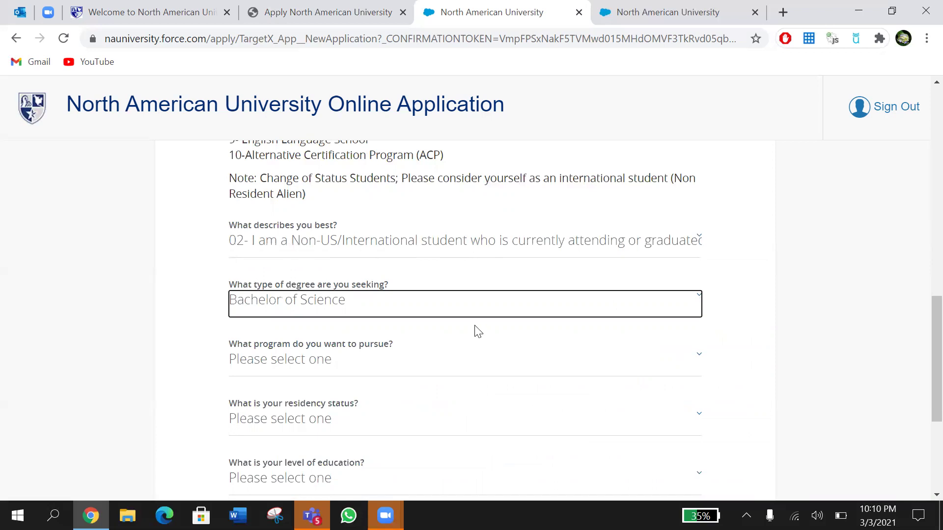
{"action": "scroll", "coordinate": [744, 308], "scroll_direction": "down", "scroll_amount": 1}
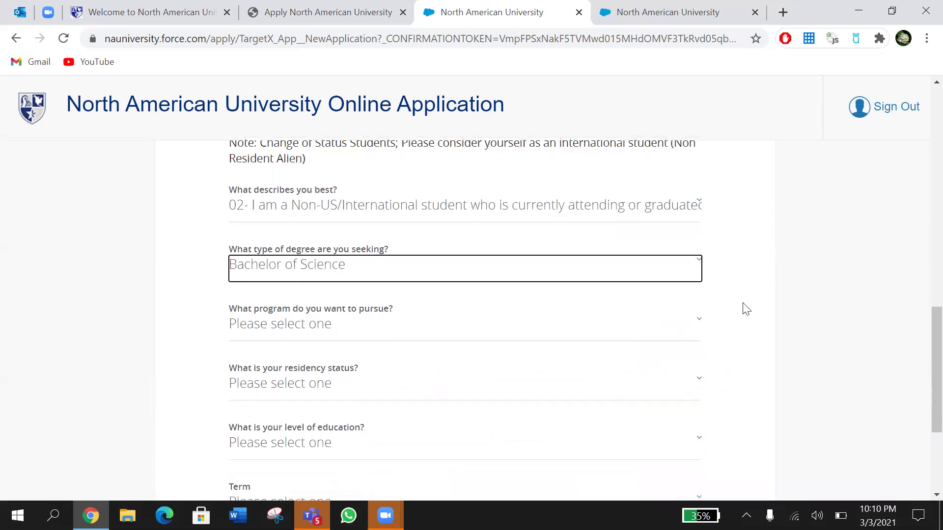
{"action": "scroll", "coordinate": [746, 308], "scroll_direction": "down", "scroll_amount": 3}
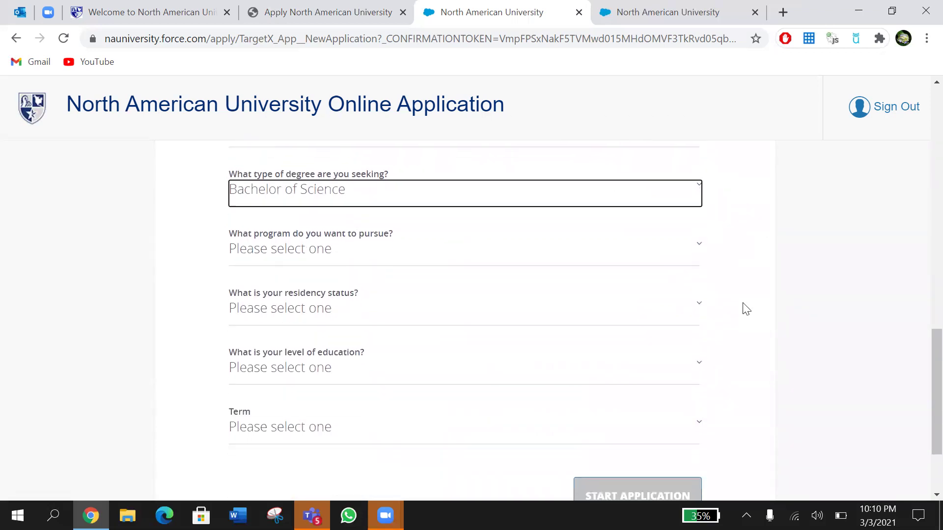
{"action": "left_click", "coordinate": [656, 227]}
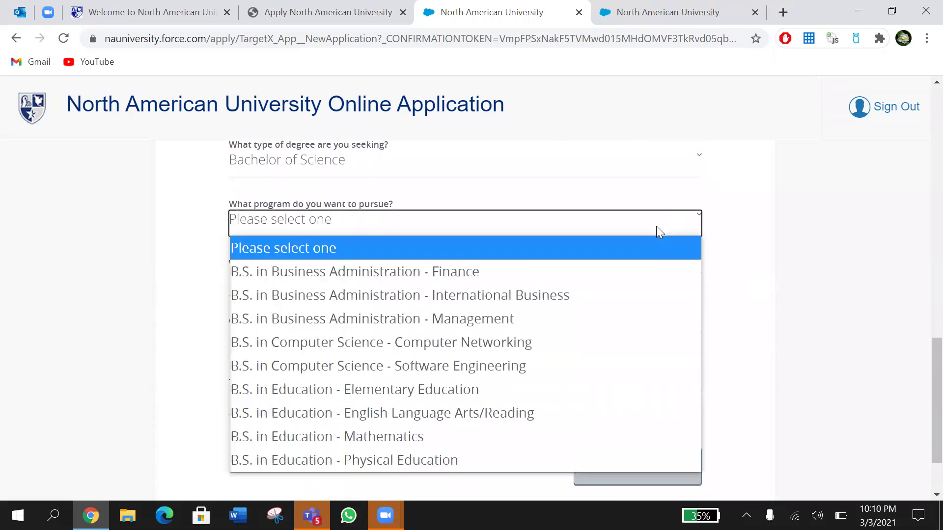
{"action": "left_click", "coordinate": [598, 273]}
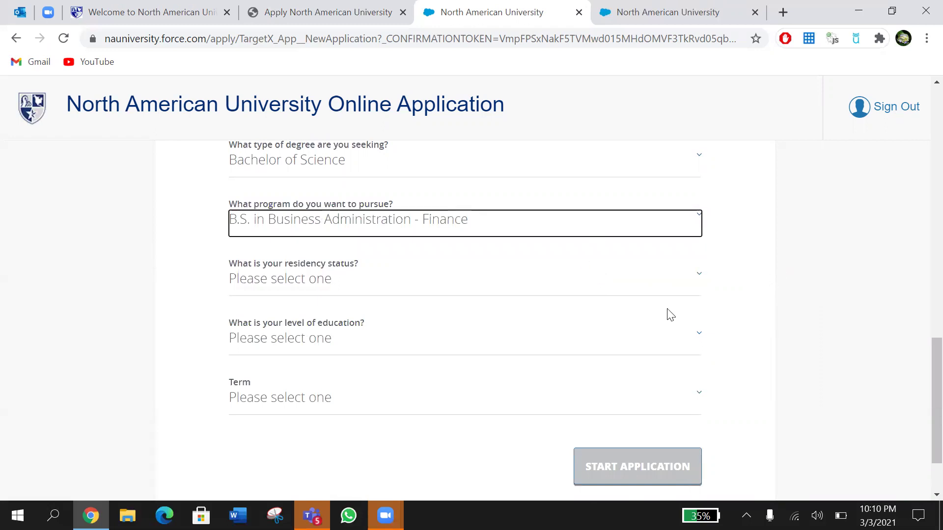
Step: Set residency to Nonresident Alien, level to Freshman, term 2021-22 Fall, and start the application
{"action": "left_click", "coordinate": [657, 282]}
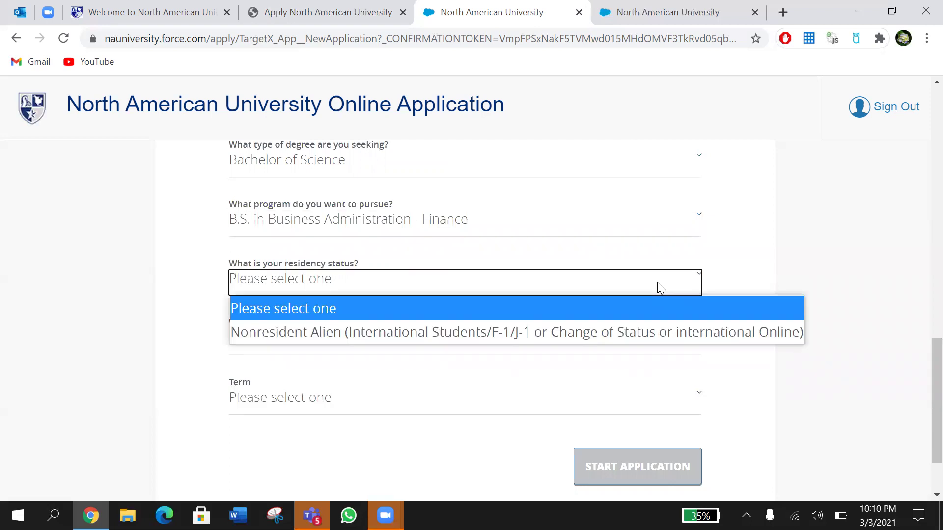
{"action": "left_click", "coordinate": [605, 333]}
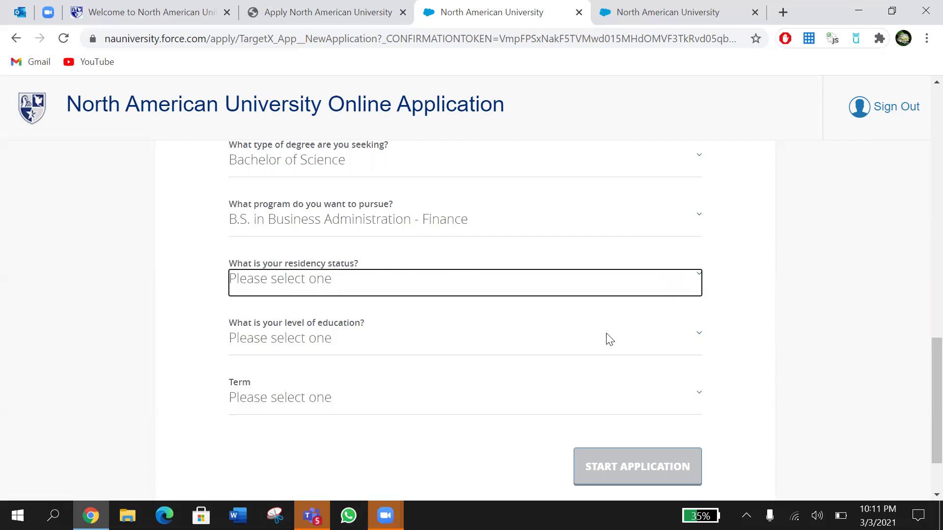
{"action": "scroll", "coordinate": [801, 290], "scroll_direction": "down", "scroll_amount": 1}
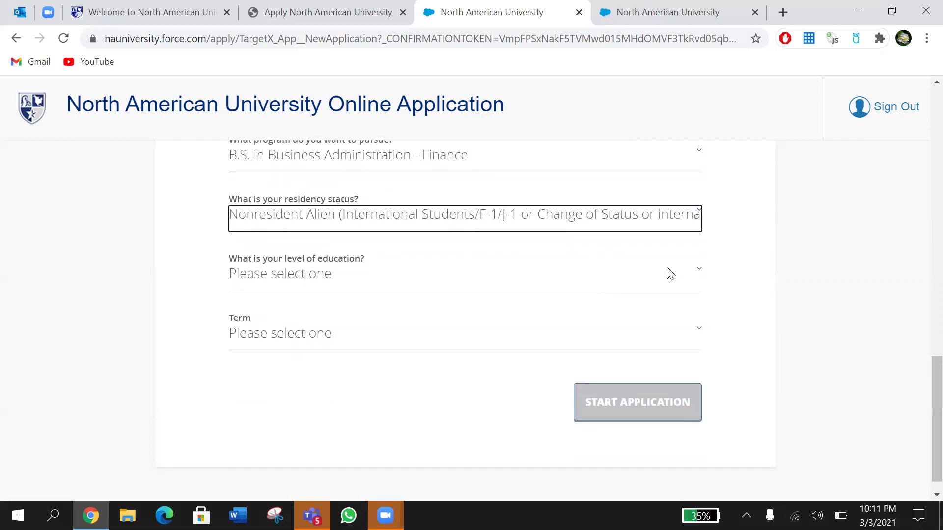
{"action": "left_click", "coordinate": [671, 273]}
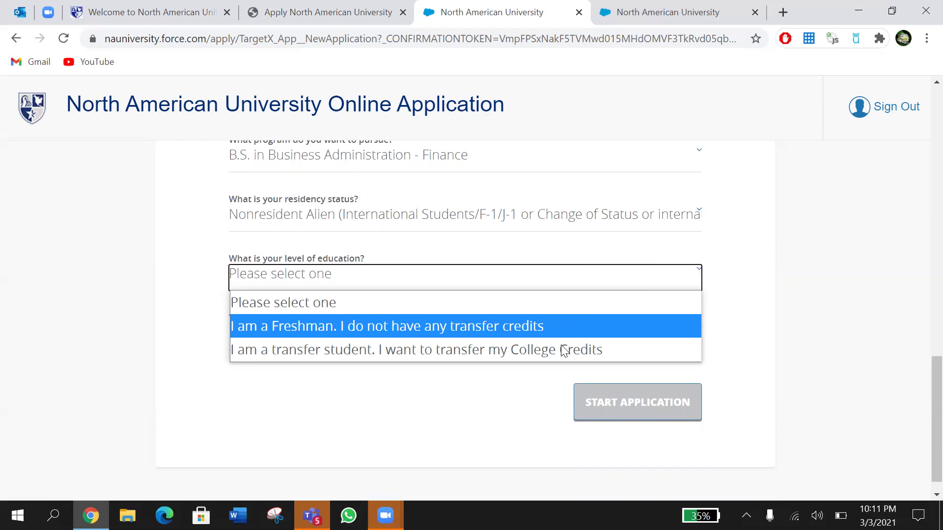
{"action": "left_click", "coordinate": [544, 326]}
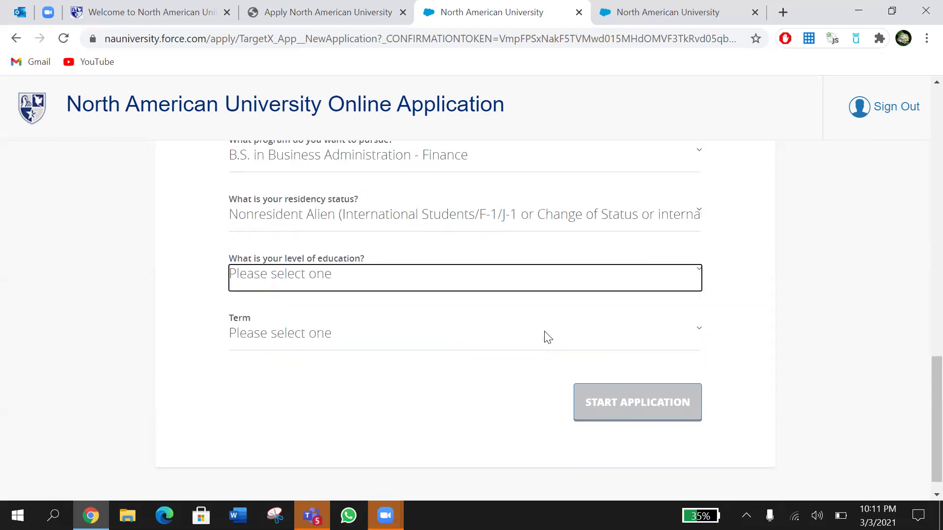
{"action": "left_click", "coordinate": [484, 336]}
{"action": "left_click", "coordinate": [448, 387]}
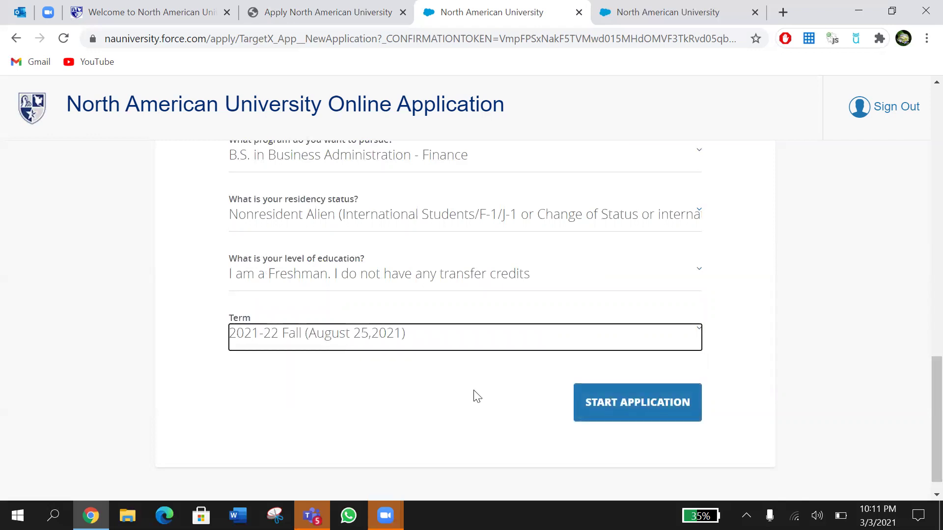
{"action": "left_click", "coordinate": [622, 406]}
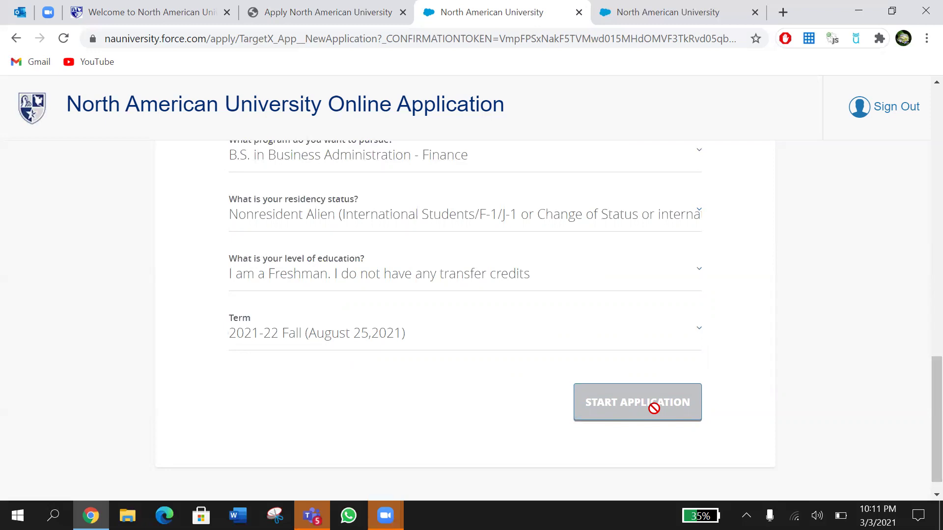
Step: Launch the application form and scroll the Contact page down to the SSN and Date of Birth fields
{"action": "left_click", "coordinate": [654, 414]}
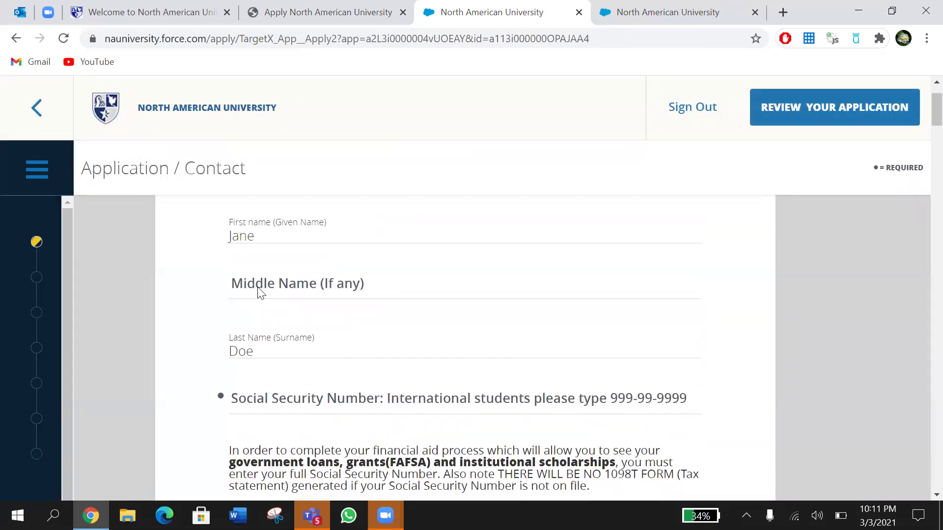
{"action": "double_click", "coordinate": [263, 237]}
{"action": "left_click", "coordinate": [294, 362], "text": "shift"}
{"action": "left_click", "coordinate": [295, 362]}
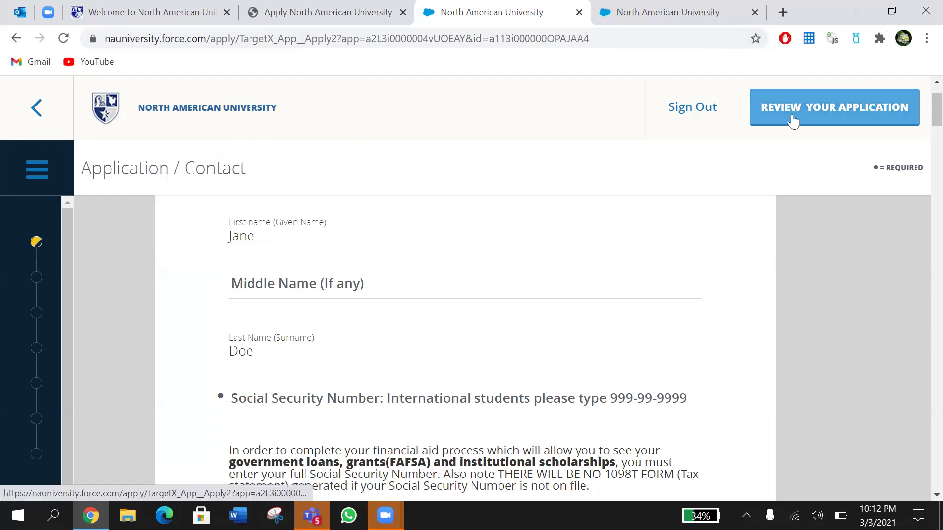
{"action": "scroll", "coordinate": [585, 341], "scroll_direction": "down", "scroll_amount": 3}
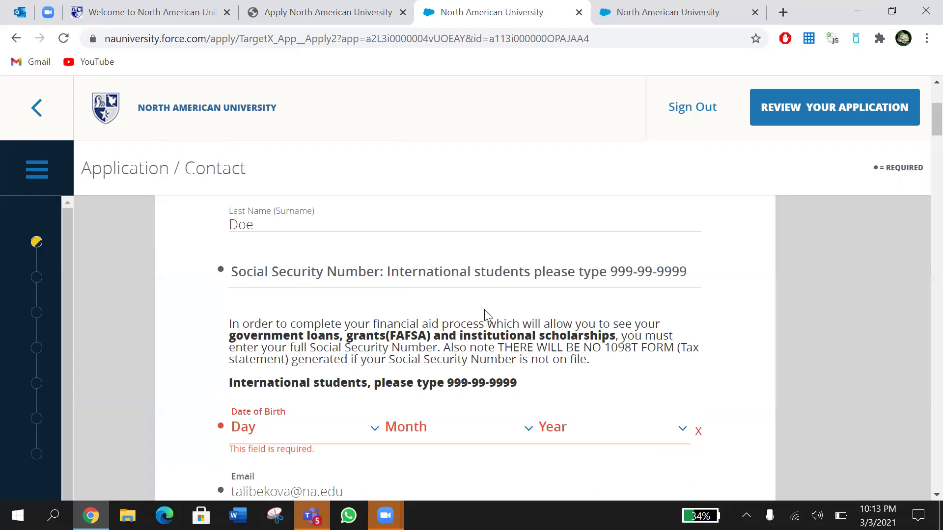
Step: Enter the Social Security Number
{"action": "left_click", "coordinate": [471, 263]}
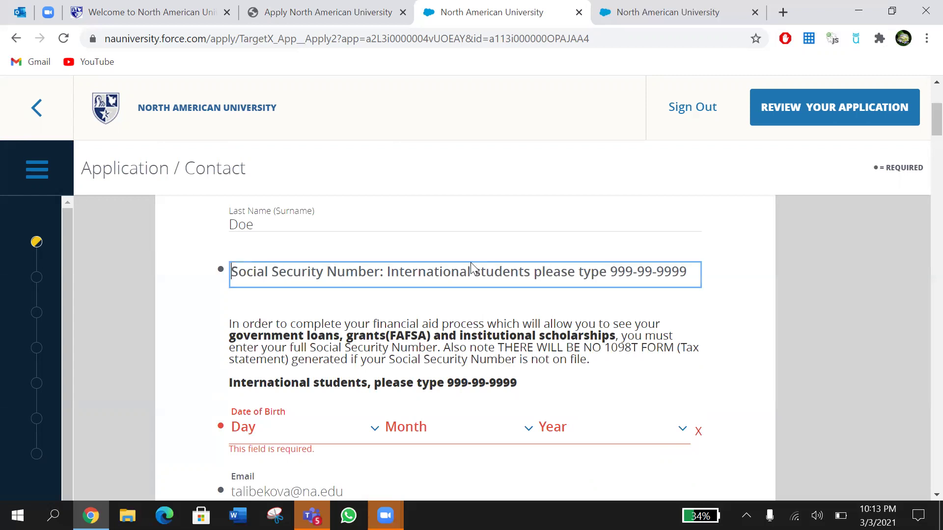
{"action": "type", "text": "9"}
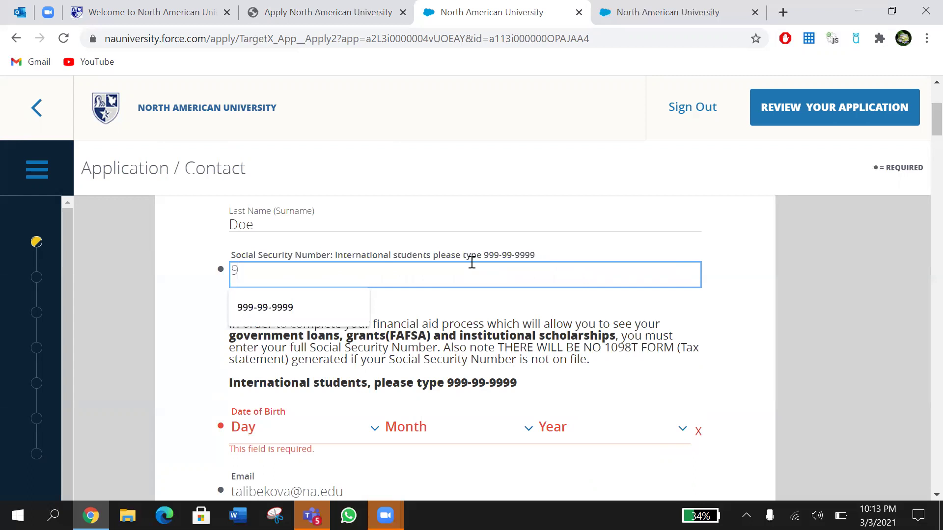
{"action": "type", "text": "99-99-9999"}
{"action": "left_click", "coordinate": [698, 354]}
{"action": "scroll", "coordinate": [699, 355], "scroll_direction": "down", "scroll_amount": 1}
{"action": "scroll", "coordinate": [699, 355], "scroll_direction": "down", "scroll_amount": 2}
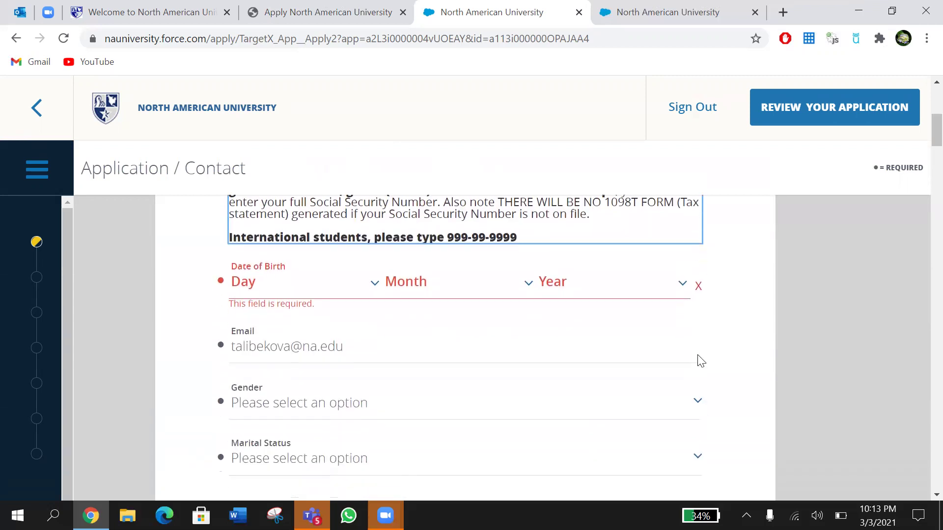
Step: Set the Date of Birth to day 1, Jan, 2002
{"action": "left_click", "coordinate": [332, 281]}
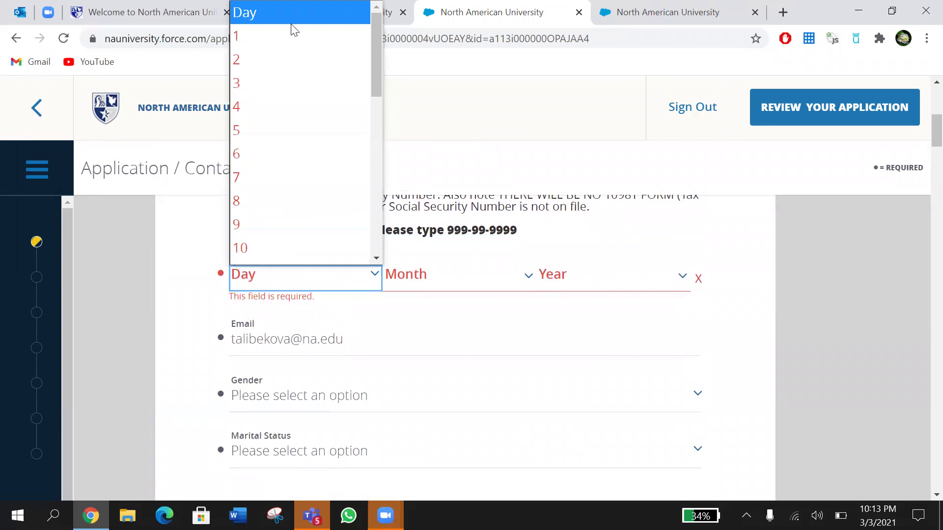
{"action": "left_click", "coordinate": [291, 34]}
{"action": "left_click", "coordinate": [449, 279]}
{"action": "scroll", "coordinate": [451, 52], "scroll_direction": "down", "scroll_amount": 1}
{"action": "left_click", "coordinate": [444, 19]}
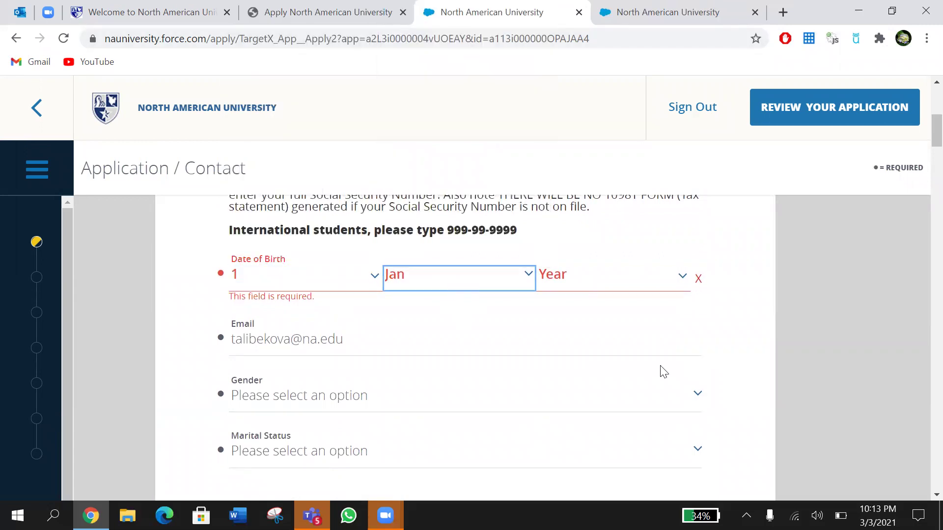
{"action": "left_click", "coordinate": [623, 279]}
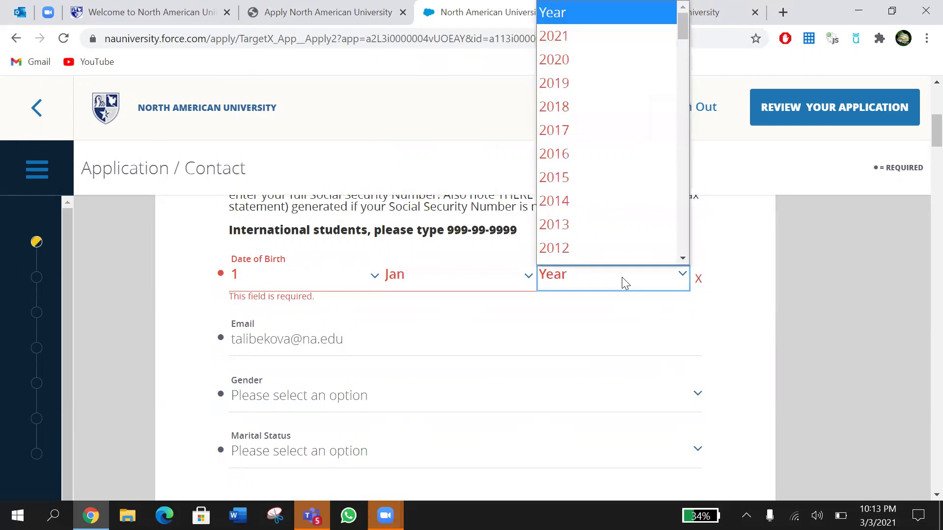
{"action": "scroll", "coordinate": [658, 120], "scroll_direction": "down", "scroll_amount": 1}
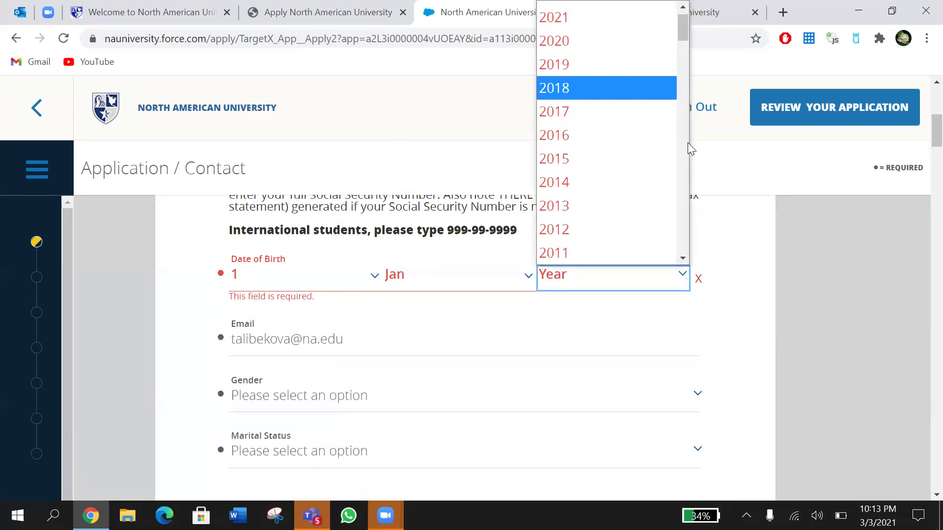
{"action": "scroll", "coordinate": [679, 154], "scroll_direction": "down", "scroll_amount": 5}
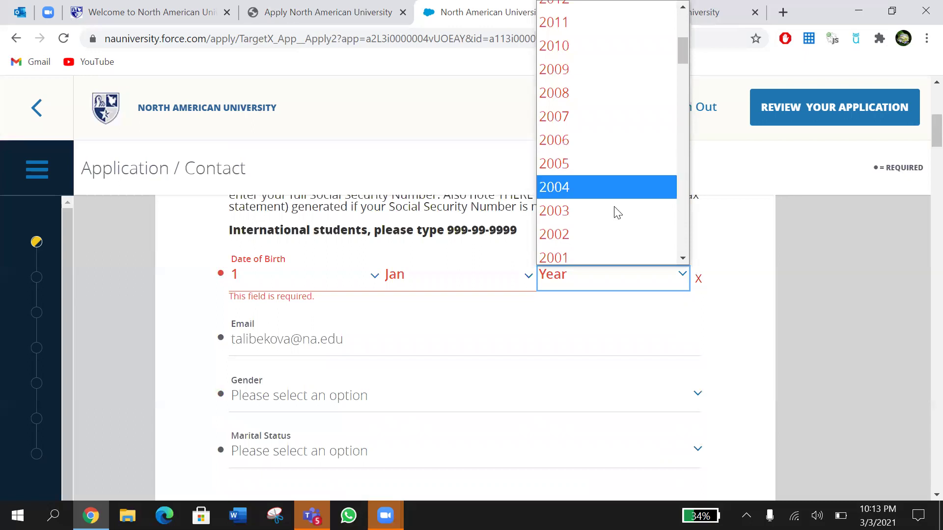
{"action": "left_click", "coordinate": [595, 238]}
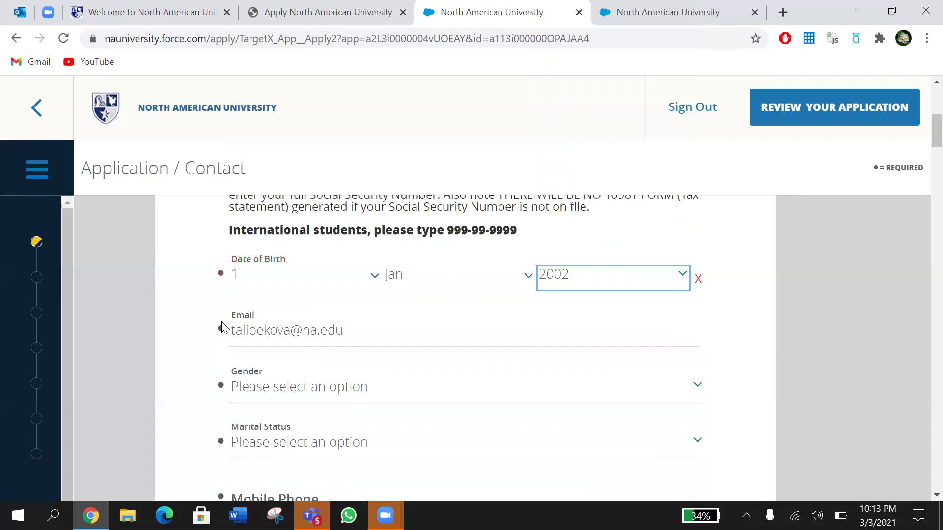
Step: Choose Female as the gender
{"action": "scroll", "coordinate": [455, 339], "scroll_direction": "down", "scroll_amount": 1}
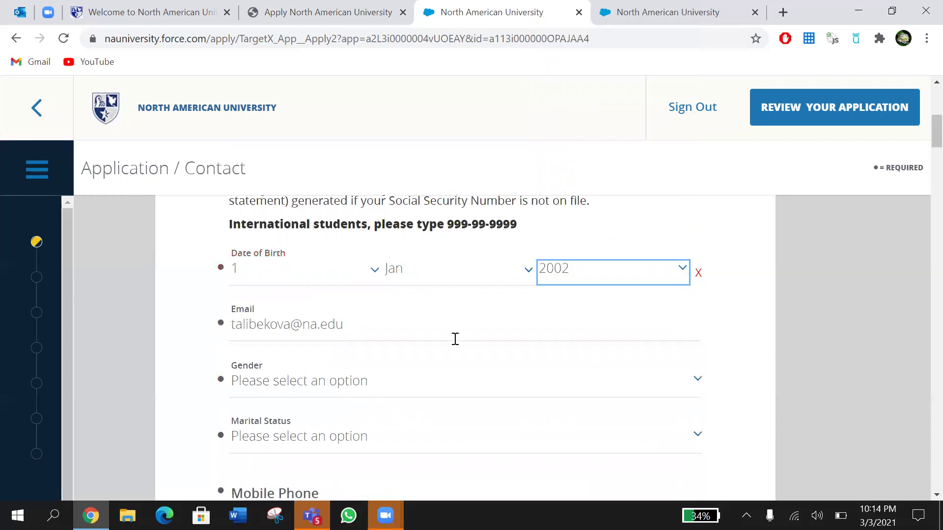
{"action": "scroll", "coordinate": [455, 338], "scroll_direction": "down", "scroll_amount": 1}
{"action": "left_click", "coordinate": [410, 324]}
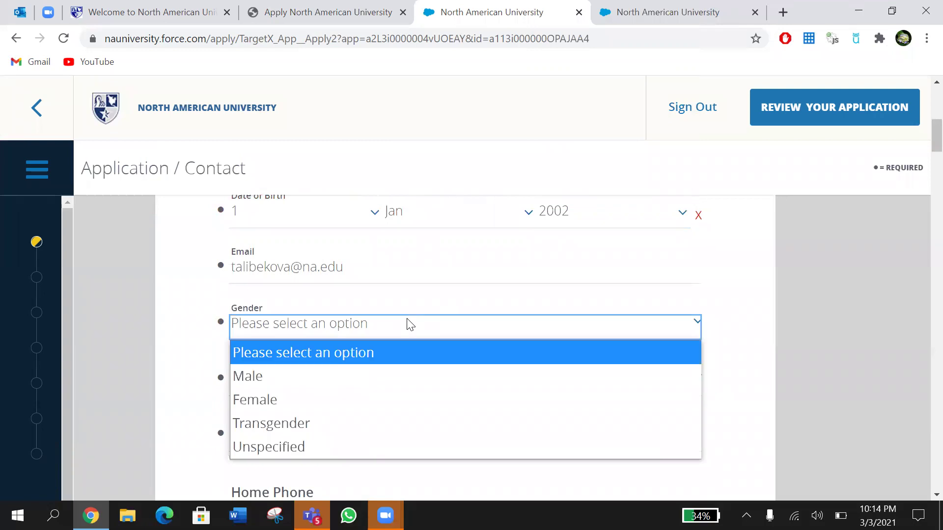
{"action": "left_click", "coordinate": [371, 400]}
Step: Clear the Date of Birth and re-enter it as 1 Jan 2002
{"action": "scroll", "coordinate": [760, 294], "scroll_direction": "up", "scroll_amount": 3}
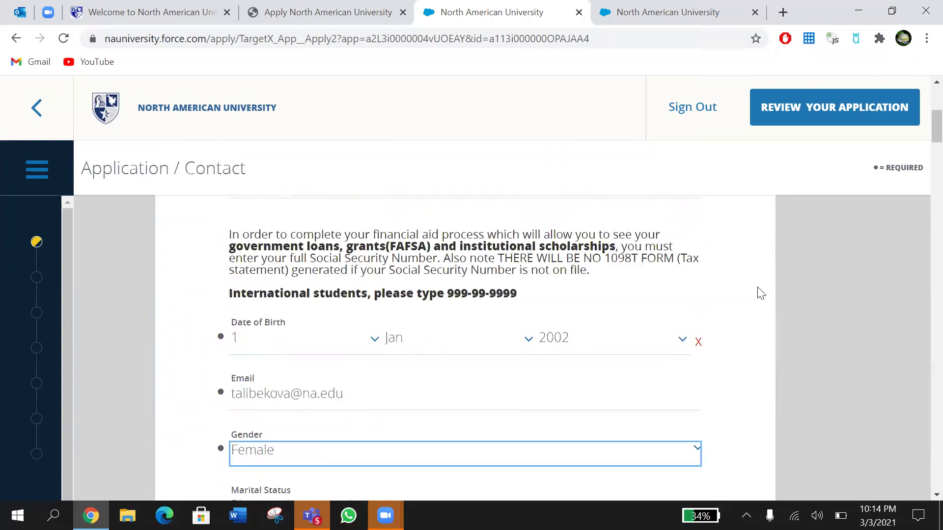
{"action": "left_click", "coordinate": [698, 346]}
{"action": "left_click", "coordinate": [698, 345]}
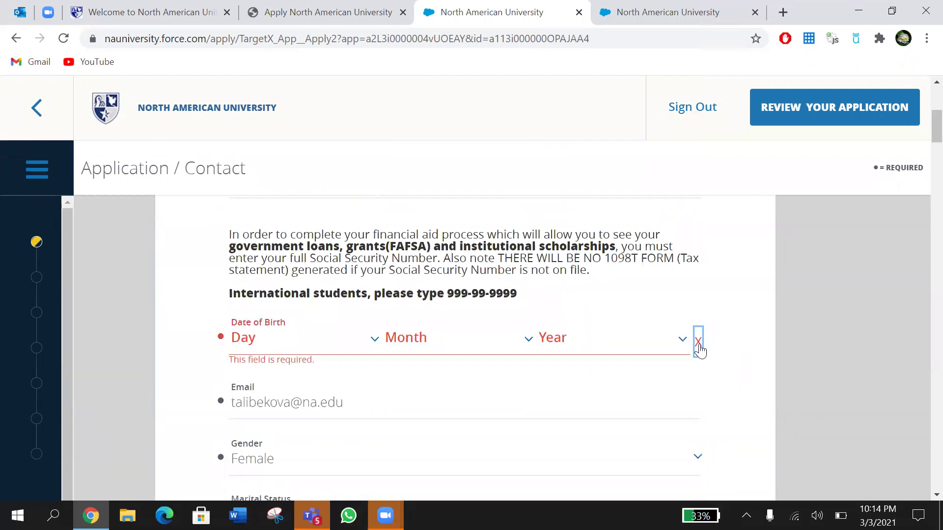
{"action": "left_click", "coordinate": [698, 343]}
{"action": "left_click", "coordinate": [367, 345]}
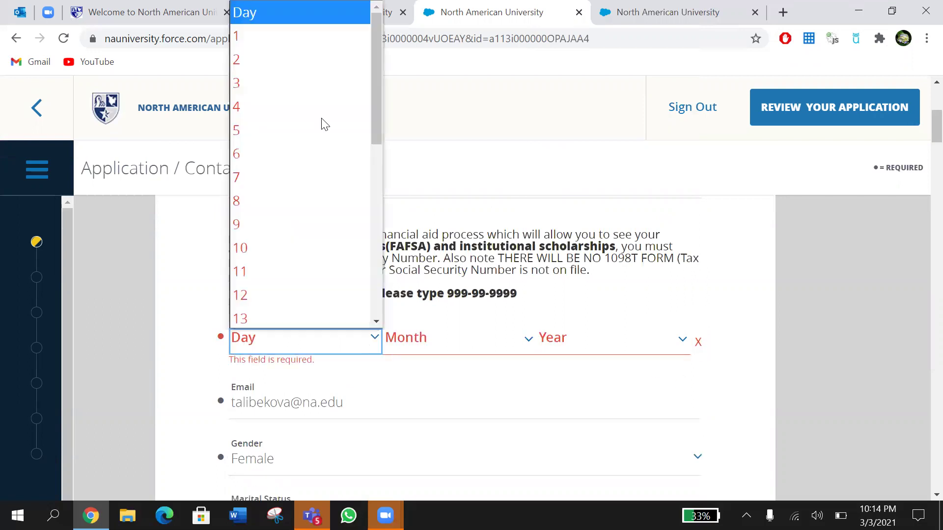
{"action": "left_click", "coordinate": [273, 37]}
{"action": "left_click", "coordinate": [432, 338]}
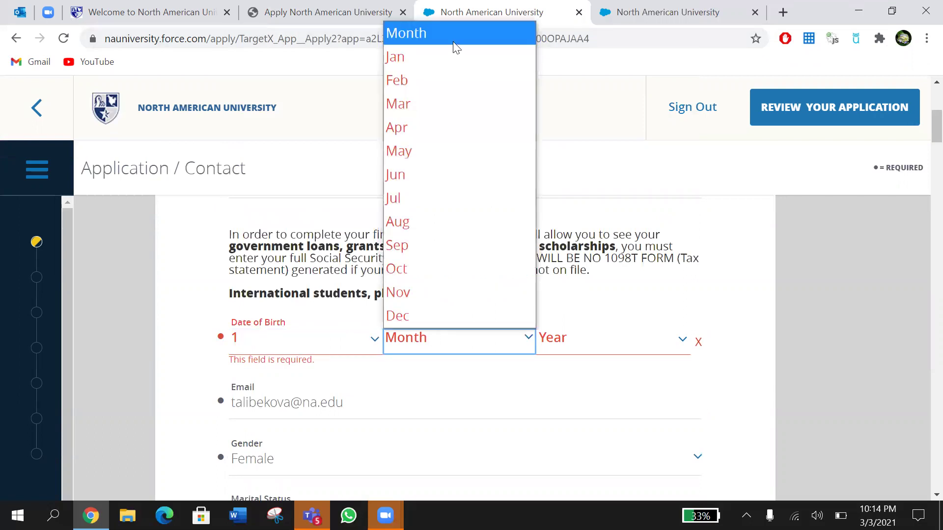
{"action": "left_click", "coordinate": [455, 57]}
{"action": "left_click", "coordinate": [620, 350]}
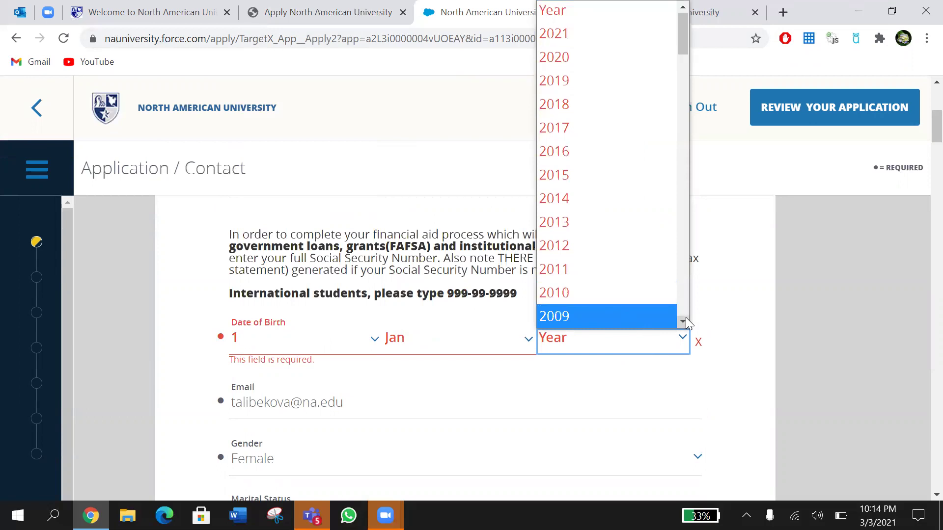
{"action": "scroll", "coordinate": [685, 317], "scroll_direction": "down", "scroll_amount": 4}
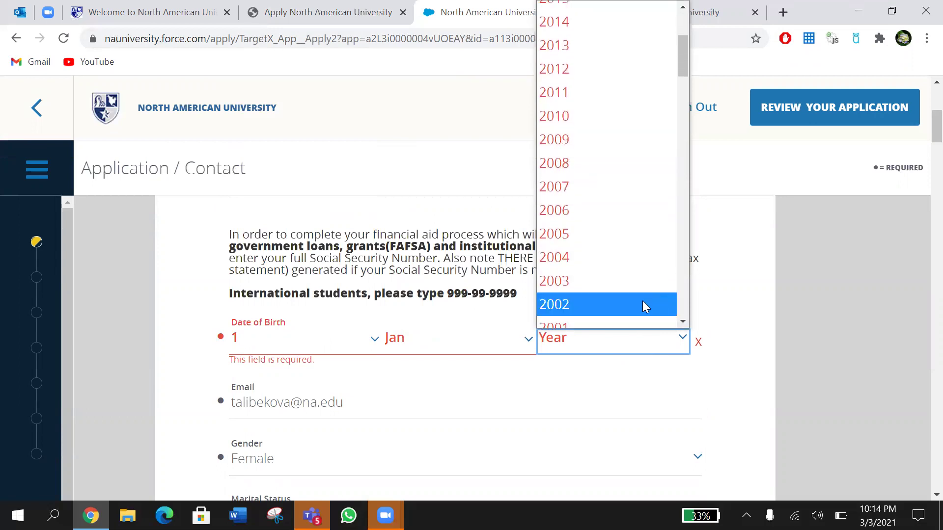
{"action": "left_click", "coordinate": [642, 304]}
{"action": "scroll", "coordinate": [736, 404], "scroll_direction": "down", "scroll_amount": 3}
{"action": "scroll", "coordinate": [736, 404], "scroll_direction": "down", "scroll_amount": 2}
{"action": "scroll", "coordinate": [734, 404], "scroll_direction": "up", "scroll_amount": 1}
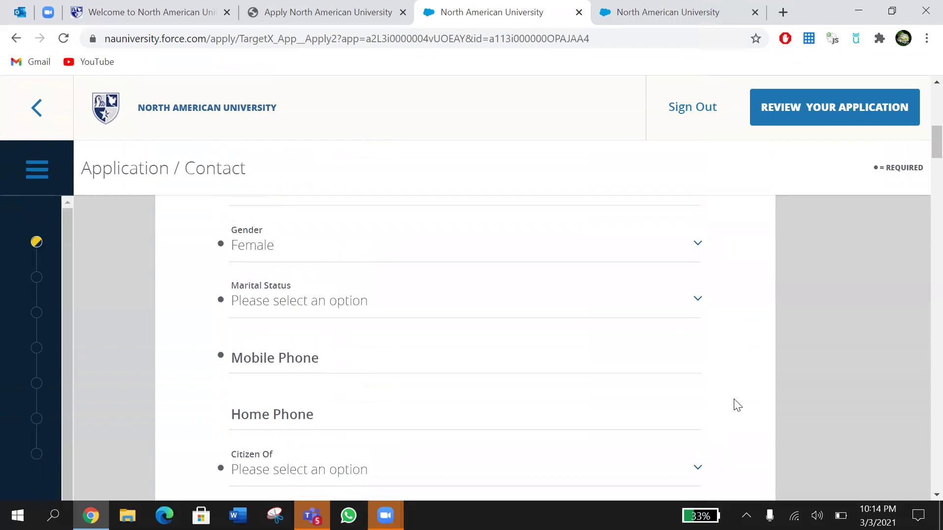
Step: Choose Single for Marital Status, fill in the mobile number, and enter N/A as Home Phone
{"action": "left_click", "coordinate": [447, 304]}
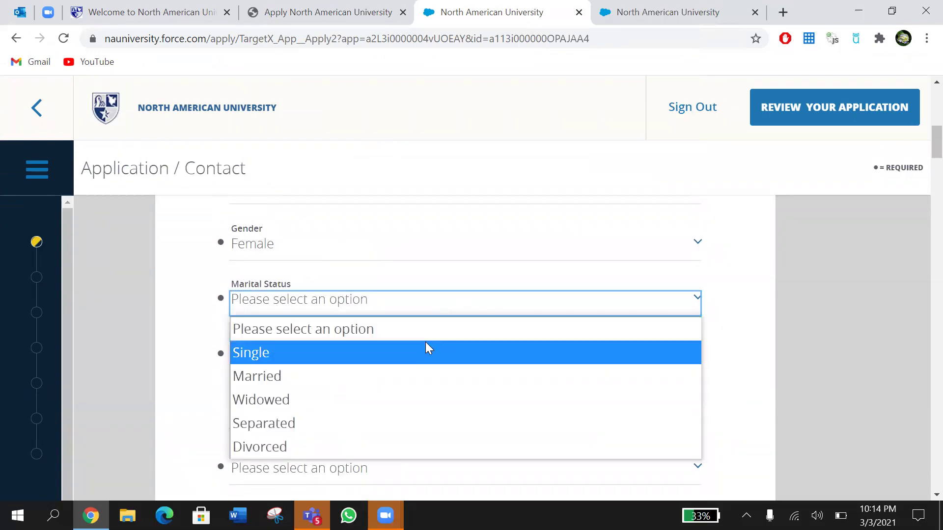
{"action": "left_click", "coordinate": [429, 347]}
{"action": "scroll", "coordinate": [428, 347], "scroll_direction": "down", "scroll_amount": 2}
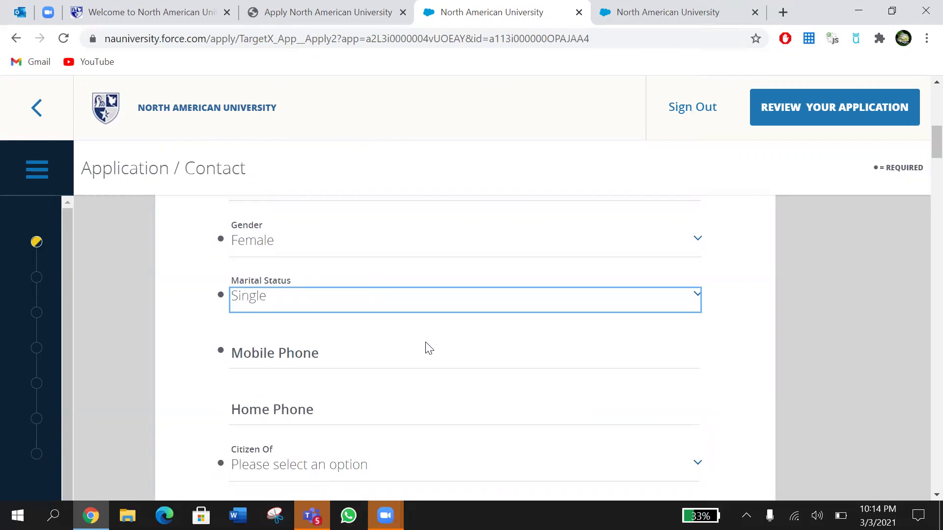
{"action": "left_click", "coordinate": [355, 282]}
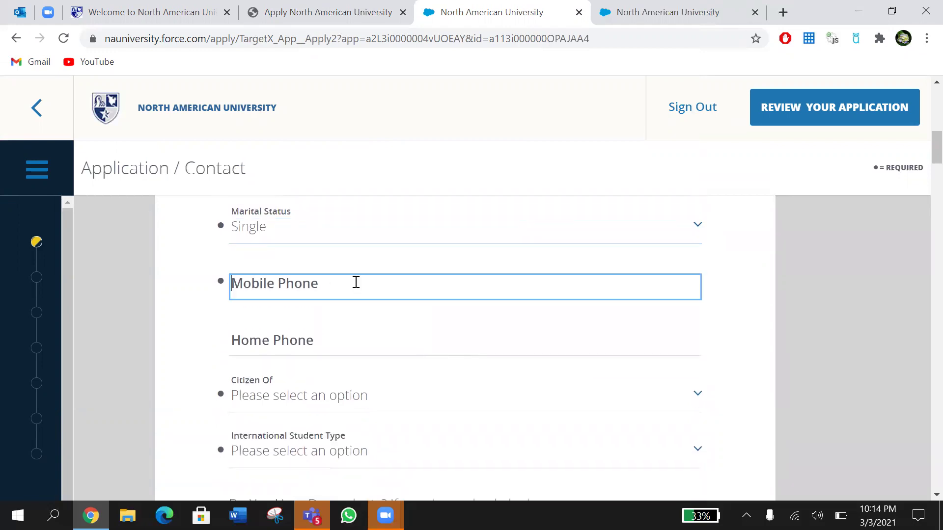
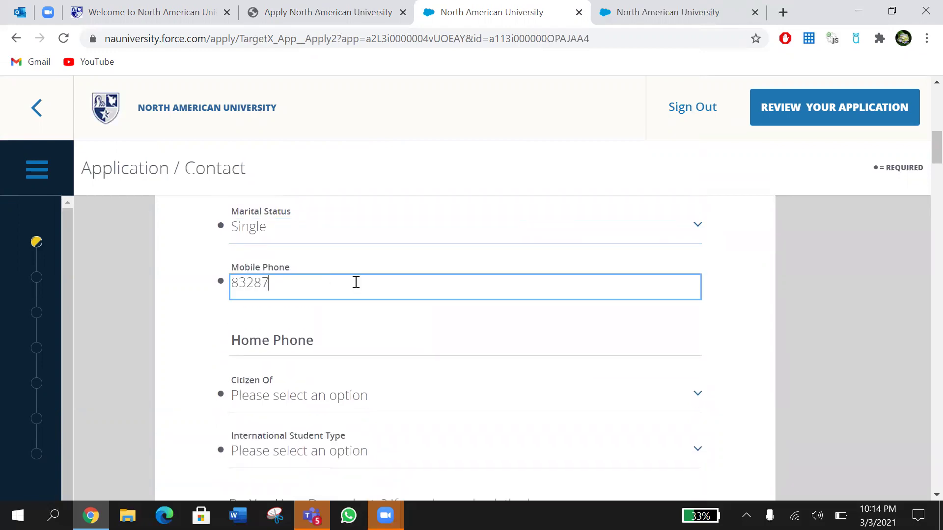
{"action": "left_click", "coordinate": [312, 355]}
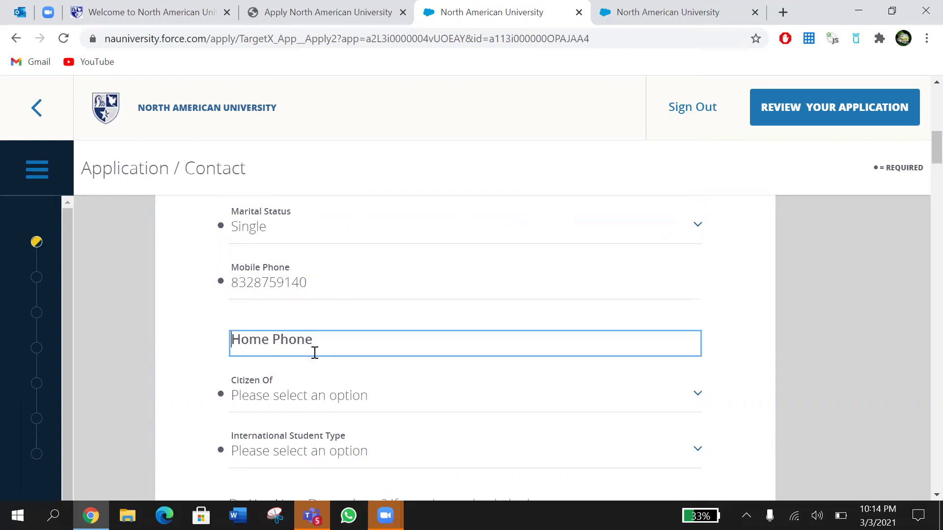
{"action": "type", "text": "N/A"}
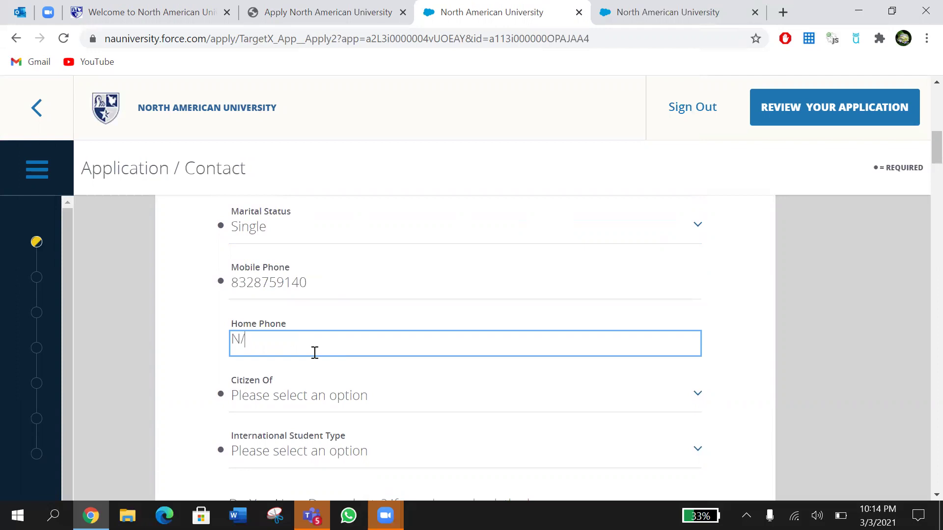
{"action": "scroll", "coordinate": [315, 353], "scroll_direction": "down", "scroll_amount": 2}
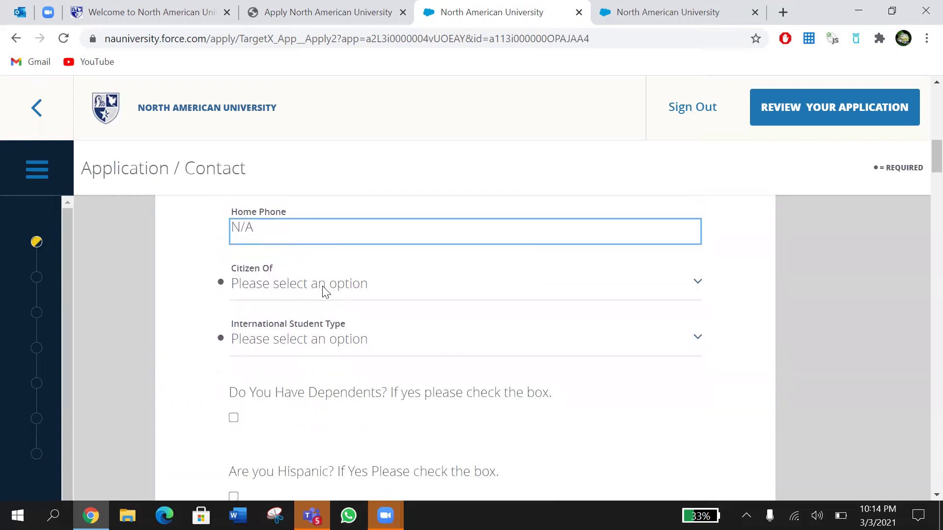
Step: Select DOMINICAN REPUBLIC under Citizen Of and expand the International Student Type list
{"action": "left_click", "coordinate": [323, 289]}
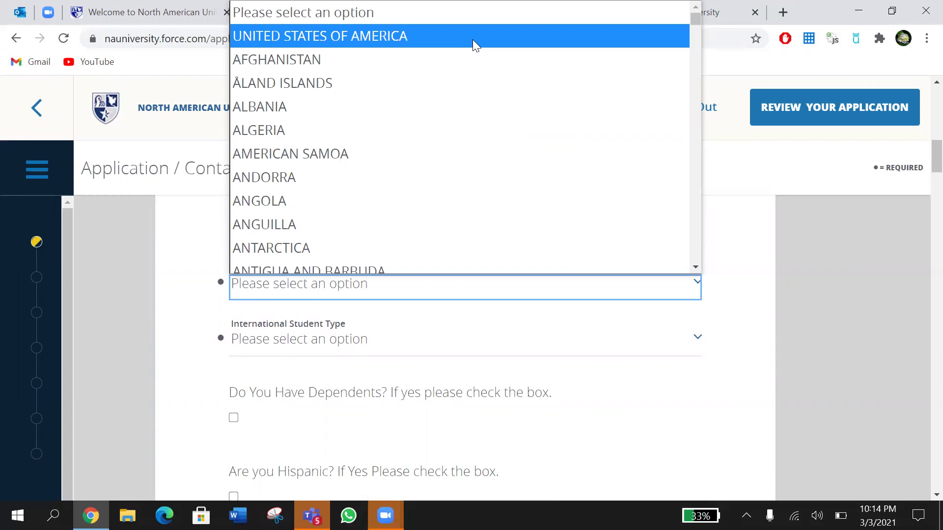
{"action": "scroll", "coordinate": [419, 241], "scroll_direction": "down", "scroll_amount": 4}
{"action": "scroll", "coordinate": [418, 237], "scroll_direction": "down", "scroll_amount": 6}
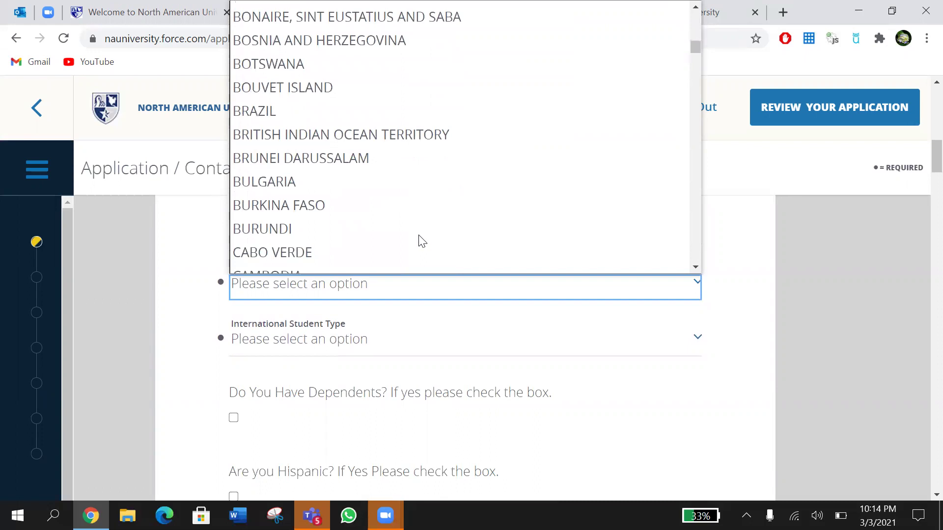
{"action": "scroll", "coordinate": [419, 236], "scroll_direction": "down", "scroll_amount": 9}
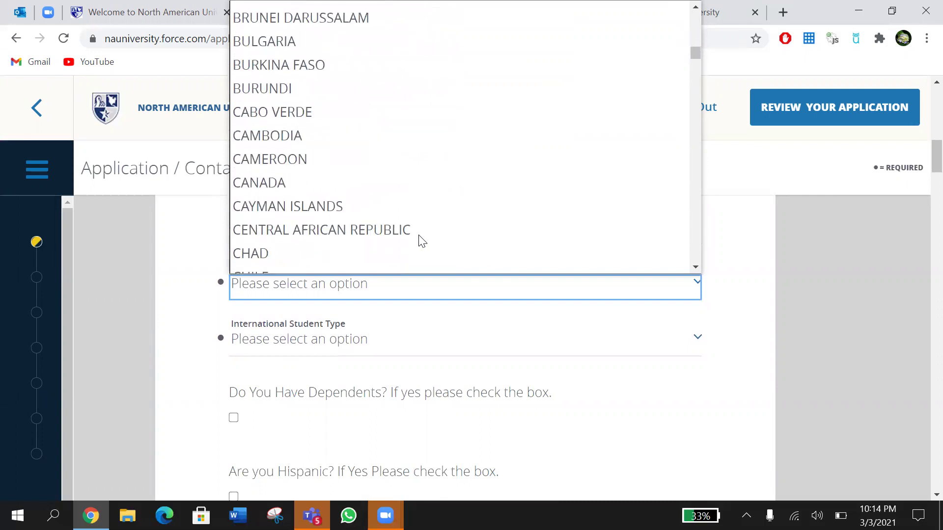
{"action": "scroll", "coordinate": [422, 240], "scroll_direction": "down", "scroll_amount": 3}
{"action": "scroll", "coordinate": [420, 238], "scroll_direction": "up", "scroll_amount": 3}
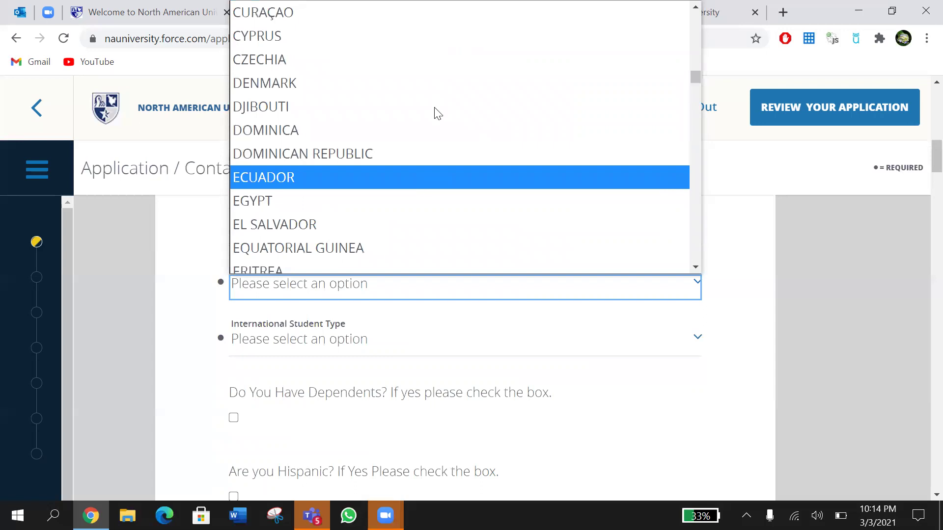
{"action": "left_click", "coordinate": [426, 155]}
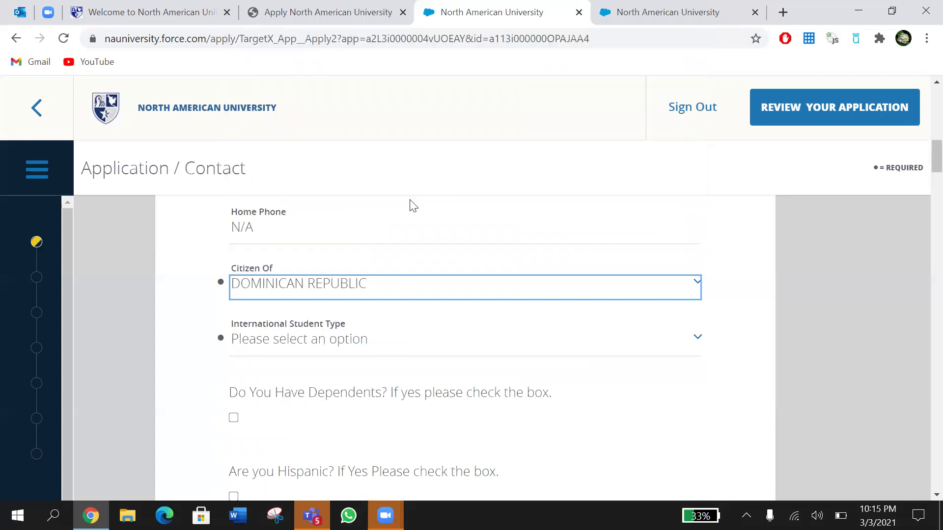
{"action": "scroll", "coordinate": [389, 270], "scroll_direction": "down", "scroll_amount": 2}
{"action": "left_click", "coordinate": [363, 275]}
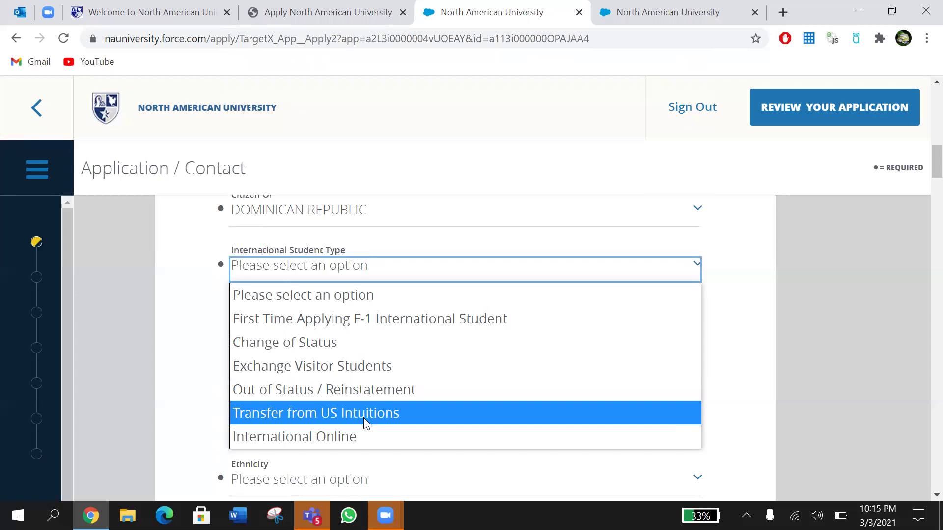
Step: Set International Student Type to First Time Applying F-1 International Student and Visa Type to F-1
{"action": "key", "text": "Down"}
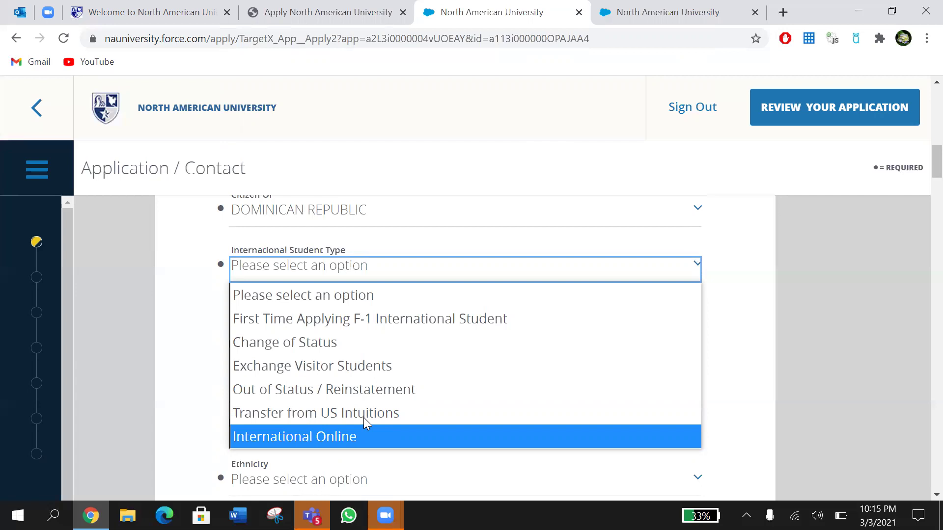
{"action": "left_click", "coordinate": [382, 322]}
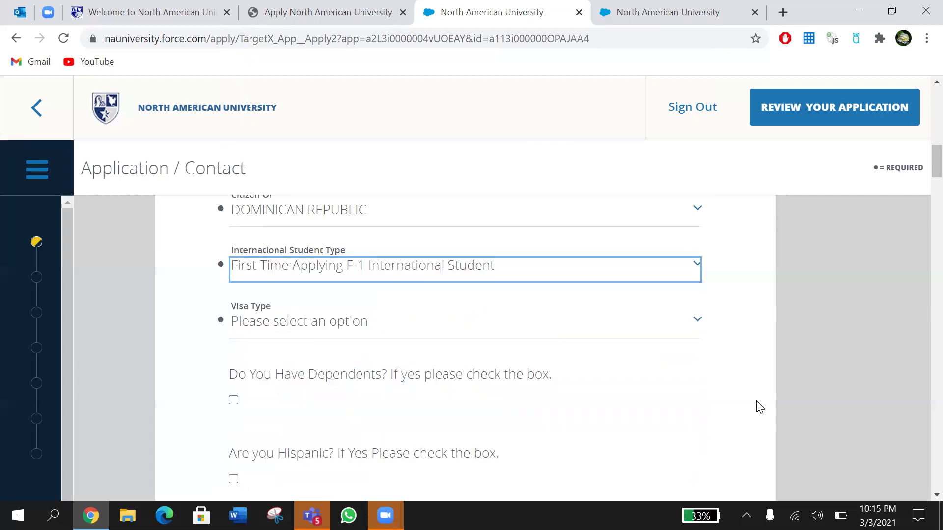
{"action": "left_click", "coordinate": [607, 310]}
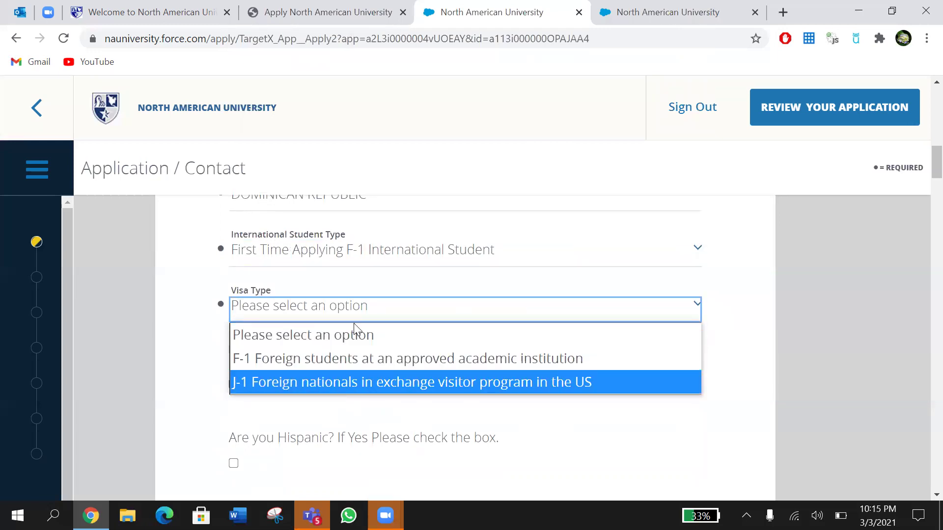
{"action": "left_click", "coordinate": [346, 364]}
{"action": "scroll", "coordinate": [347, 368], "scroll_direction": "down", "scroll_amount": 2}
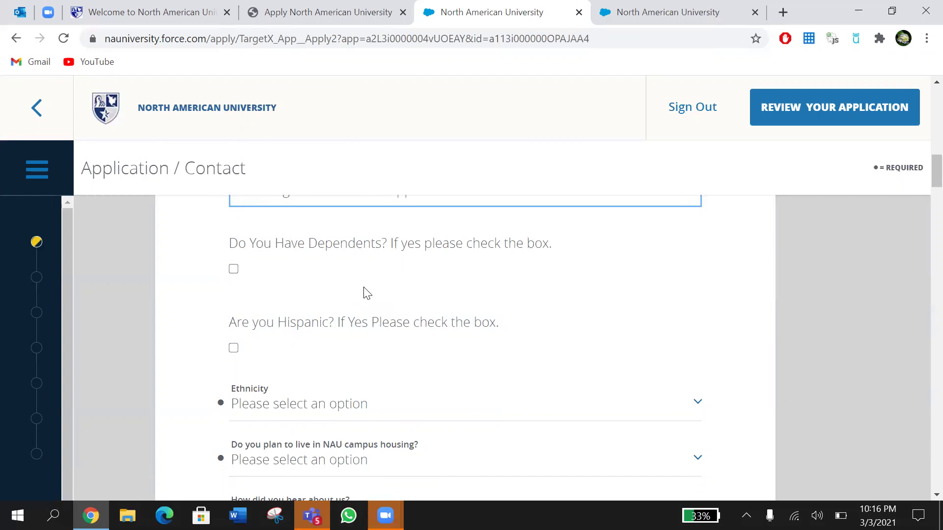
Step: Leave dependents unchecked, check Hispanic, and answer Yes to campus housing
{"action": "left_click", "coordinate": [236, 262]}
{"action": "left_click", "coordinate": [234, 268]}
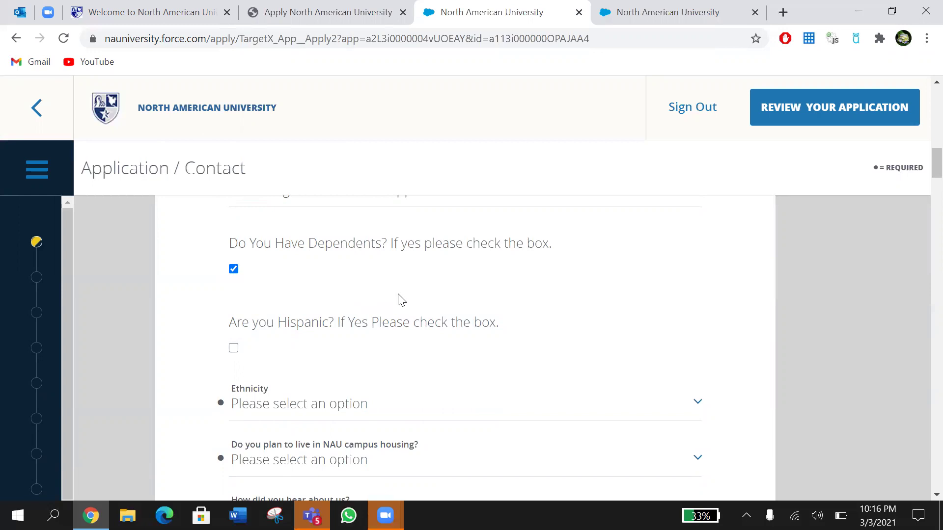
{"action": "left_click", "coordinate": [234, 270]}
{"action": "scroll", "coordinate": [312, 270], "scroll_direction": "down", "scroll_amount": 1}
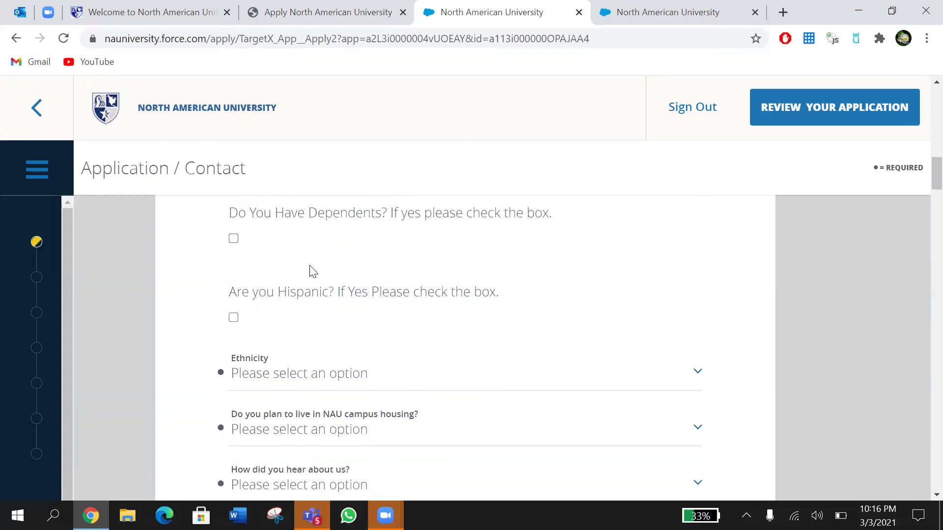
{"action": "scroll", "coordinate": [312, 271], "scroll_direction": "down", "scroll_amount": 1}
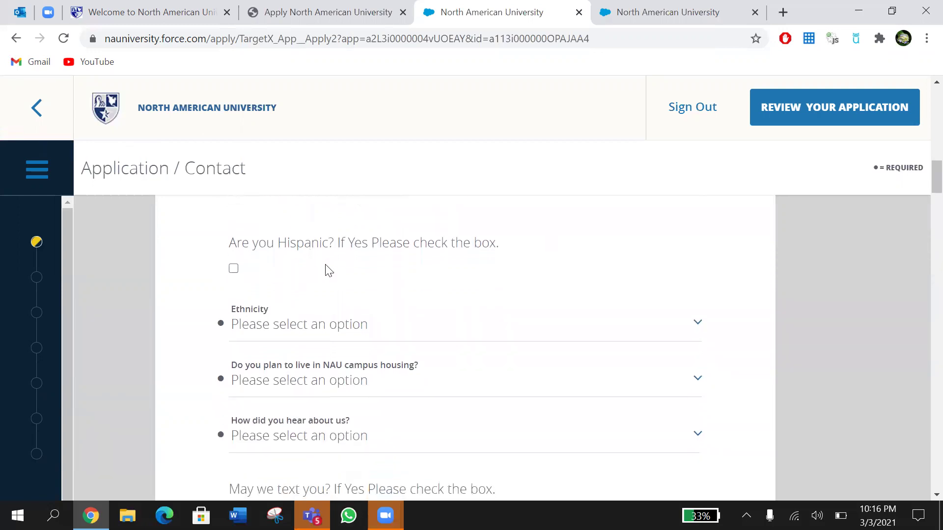
{"action": "left_click", "coordinate": [233, 268]}
{"action": "scroll", "coordinate": [411, 246], "scroll_direction": "down", "scroll_amount": 2}
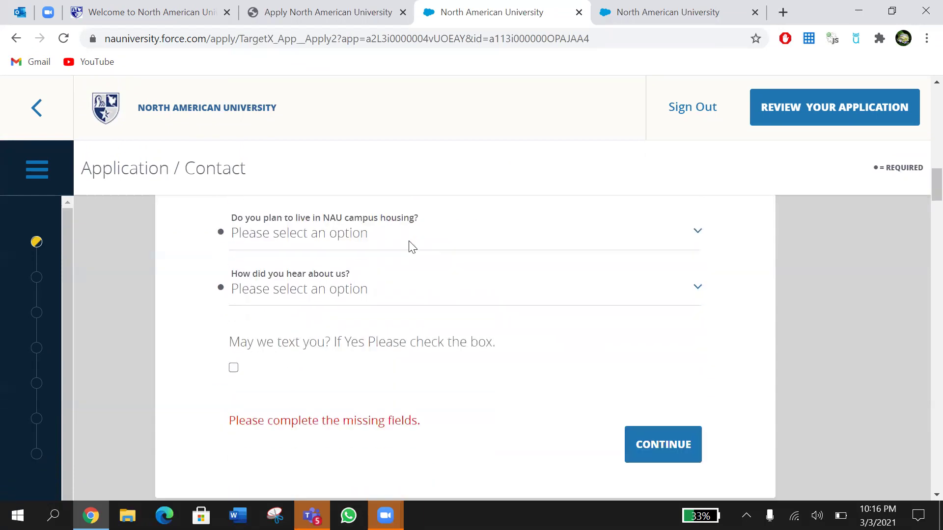
{"action": "scroll", "coordinate": [285, 275], "scroll_direction": "up", "scroll_amount": 1}
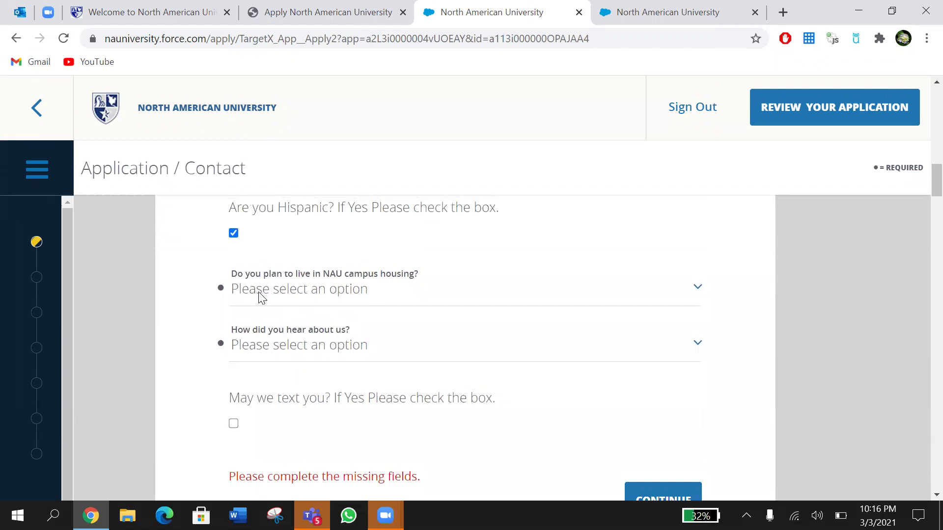
{"action": "left_click", "coordinate": [332, 297]}
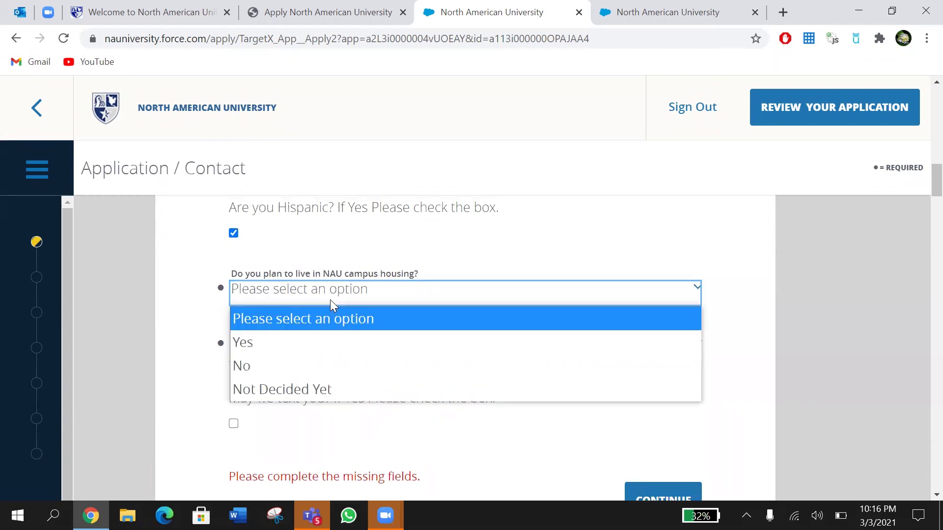
{"action": "left_click", "coordinate": [331, 342]}
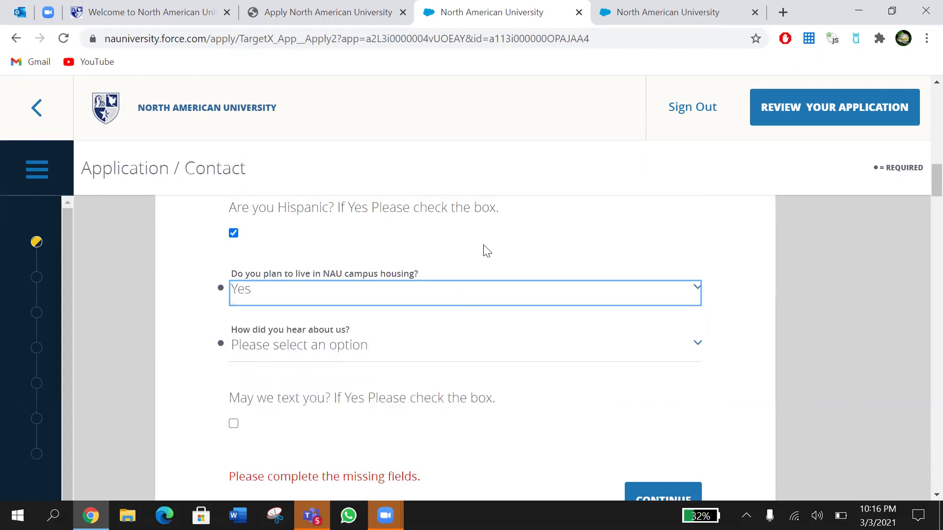
Step: Choose Admission Rep as the referral source, allow text messages, and continue
{"action": "scroll", "coordinate": [486, 250], "scroll_direction": "down", "scroll_amount": 2}
{"action": "left_click", "coordinate": [431, 253]}
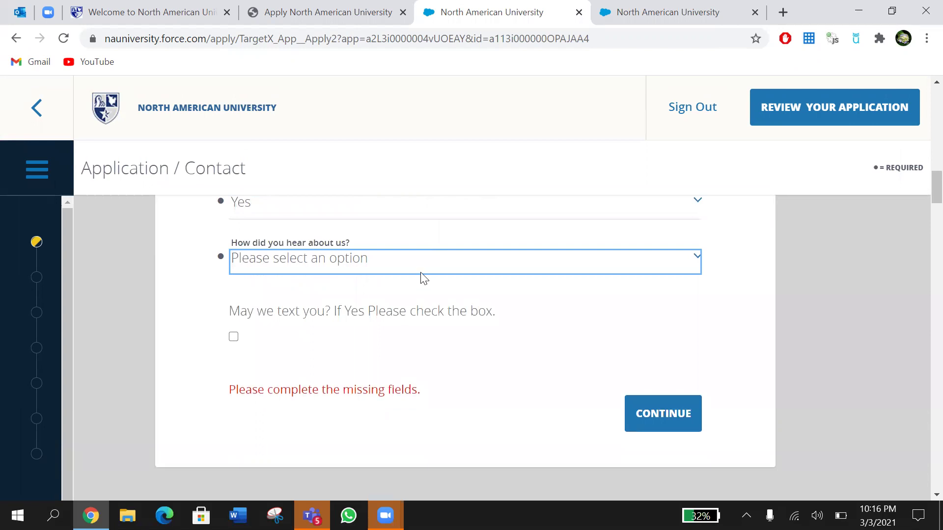
{"action": "scroll", "coordinate": [475, 172], "scroll_direction": "down", "scroll_amount": 4}
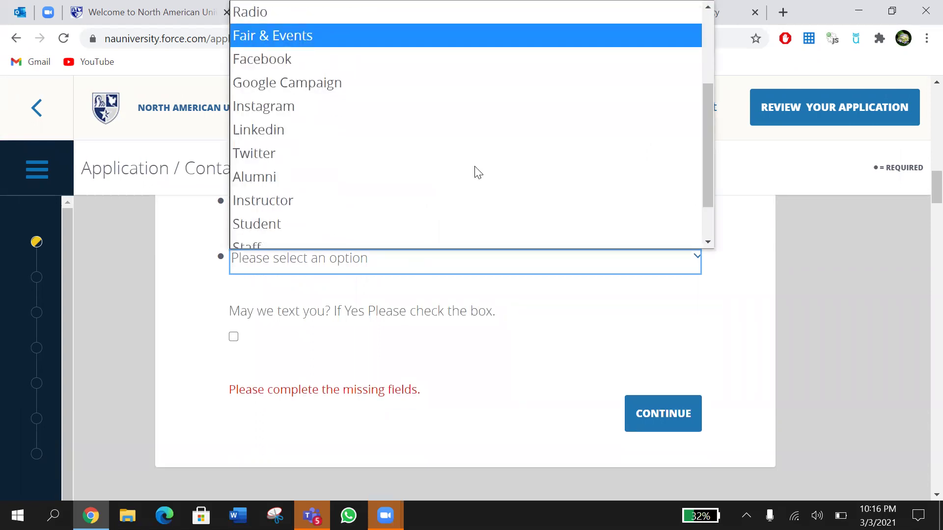
{"action": "scroll", "coordinate": [475, 171], "scroll_direction": "up", "scroll_amount": 4}
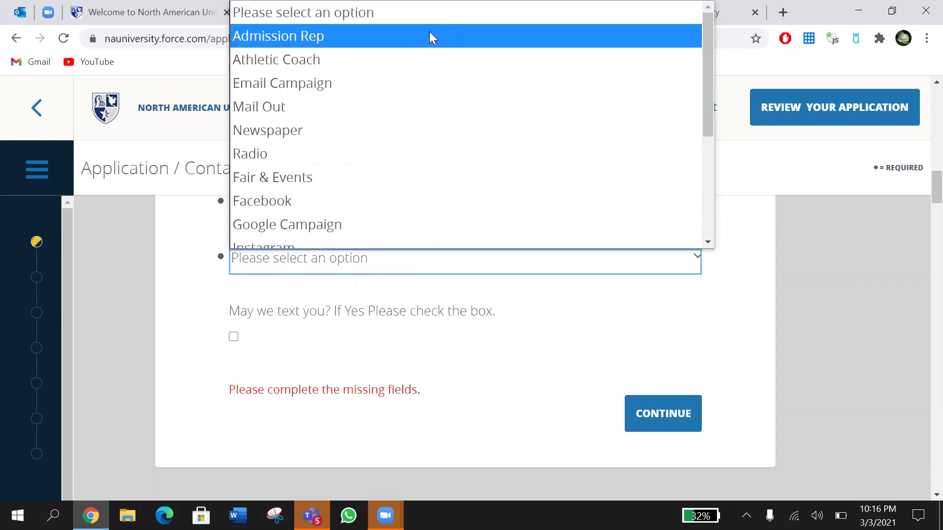
{"action": "left_click", "coordinate": [429, 34]}
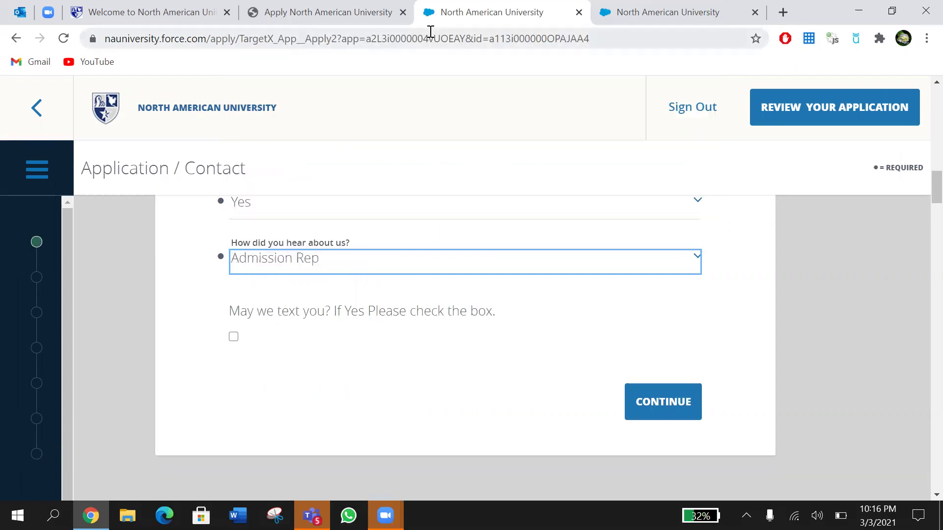
{"action": "left_click", "coordinate": [234, 338]}
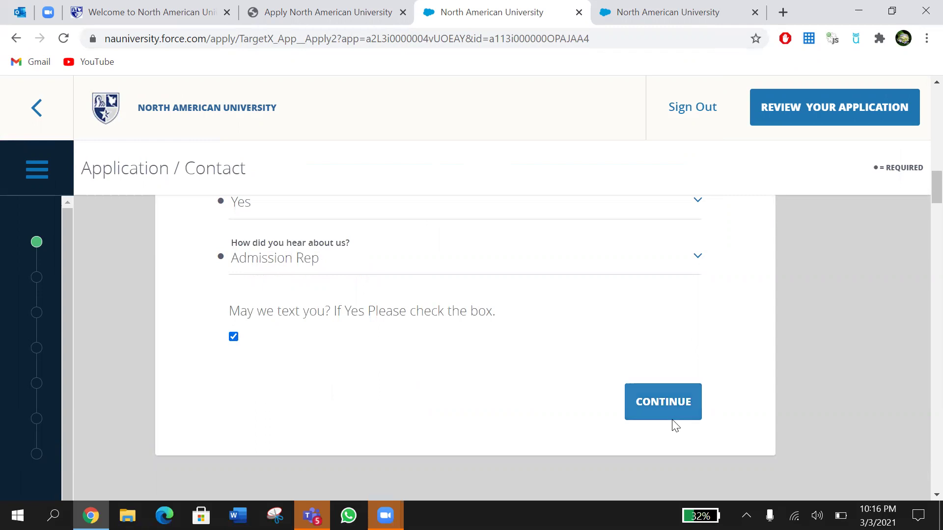
{"action": "left_click", "coordinate": [662, 407]}
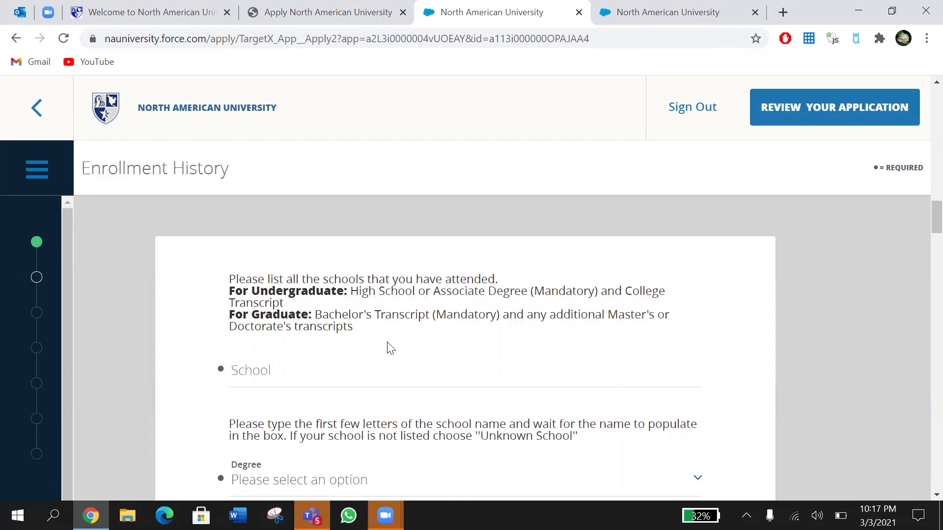
Step: Scroll the Enrollment History page down to the School field
{"action": "scroll", "coordinate": [387, 343], "scroll_direction": "down", "scroll_amount": 2}
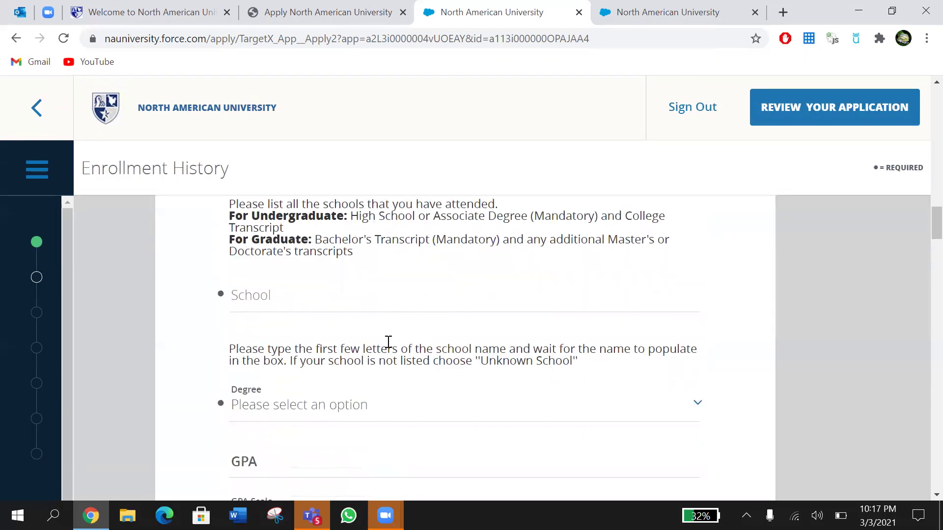
Step: Search 'Har' in School, pick HARMONY GROVE HIGH SCHOOL (BENTON, AR; CEEB: 040165), and browse Degree levels
{"action": "left_click", "coordinate": [309, 303]}
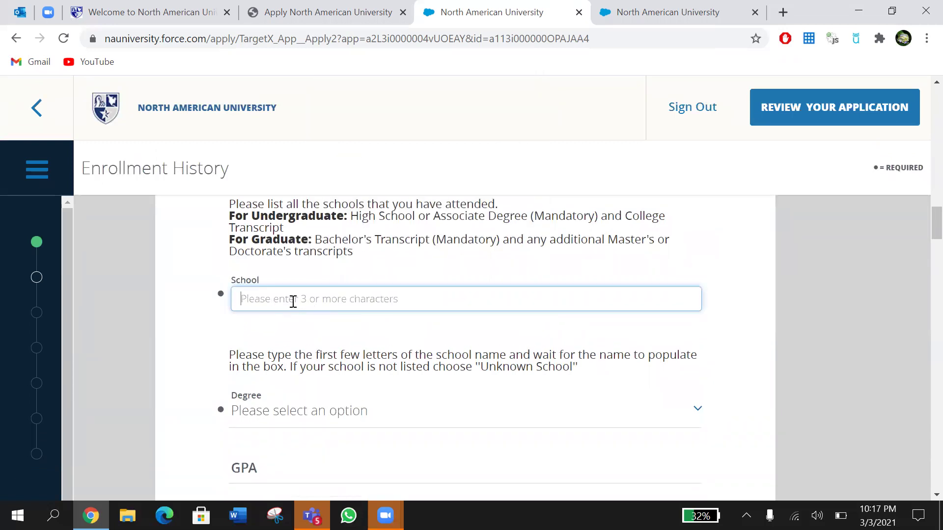
{"action": "type", "text": "Har"}
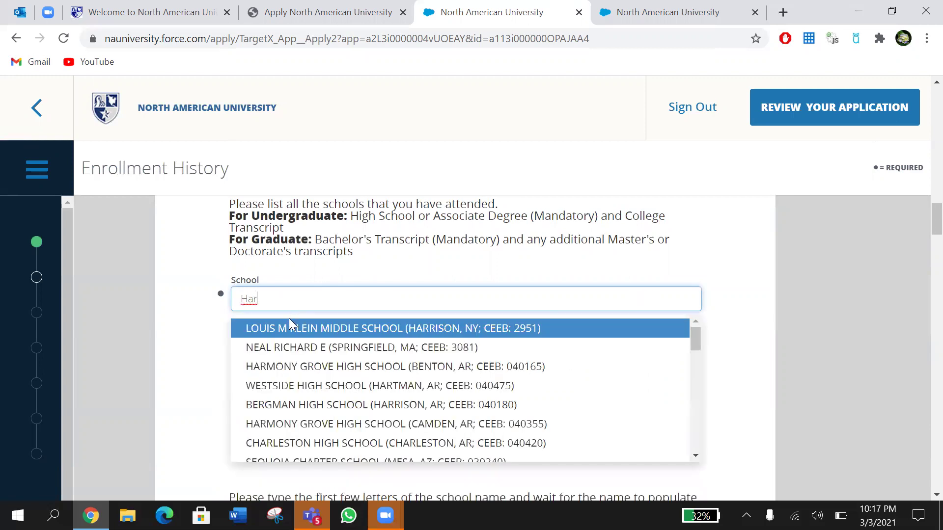
{"action": "left_click", "coordinate": [292, 372]}
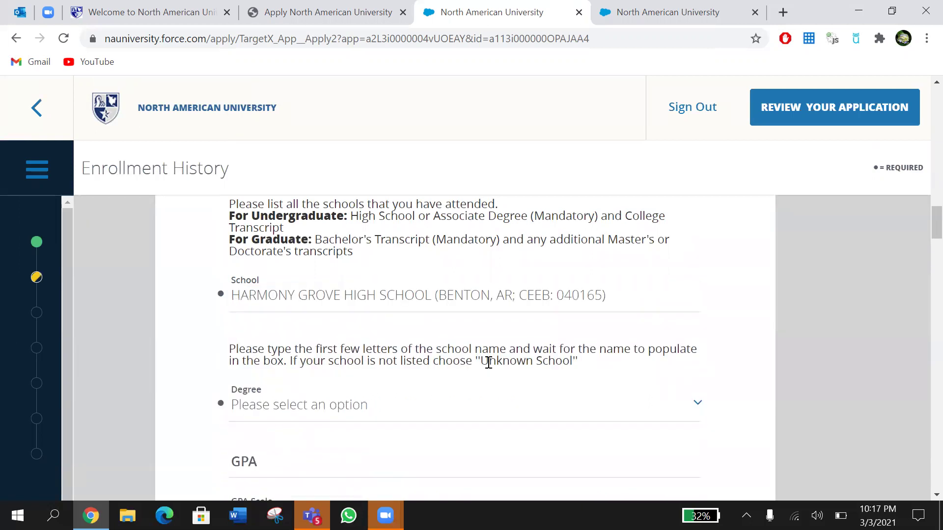
{"action": "scroll", "coordinate": [489, 362], "scroll_direction": "up", "scroll_amount": 1}
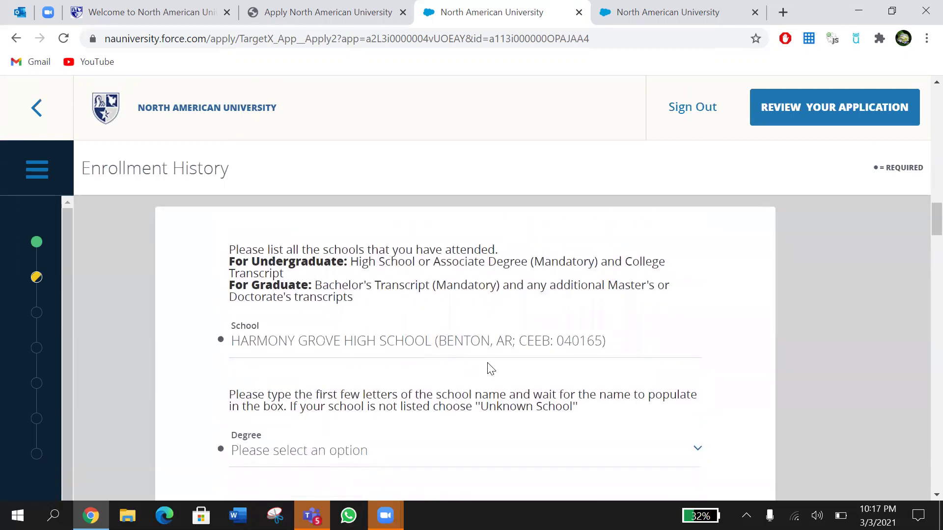
{"action": "scroll", "coordinate": [491, 369], "scroll_direction": "down", "scroll_amount": 1}
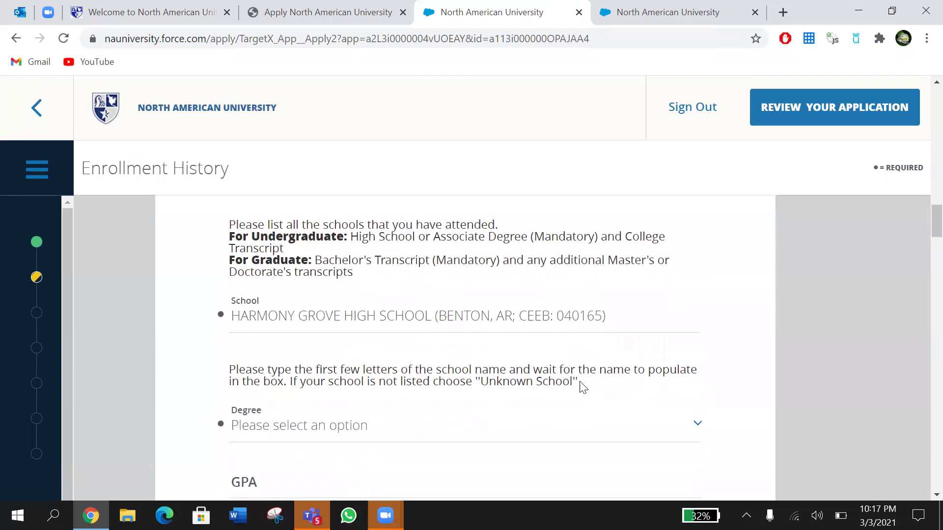
{"action": "scroll", "coordinate": [583, 388], "scroll_direction": "down", "scroll_amount": 2}
{"action": "left_click", "coordinate": [385, 326]}
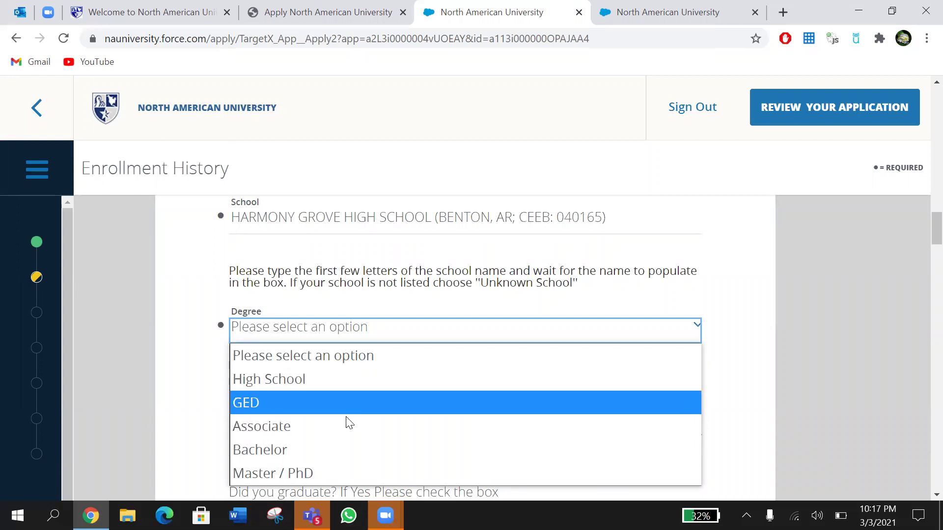
{"action": "key", "text": "Down"}
{"action": "key", "text": "Down"}
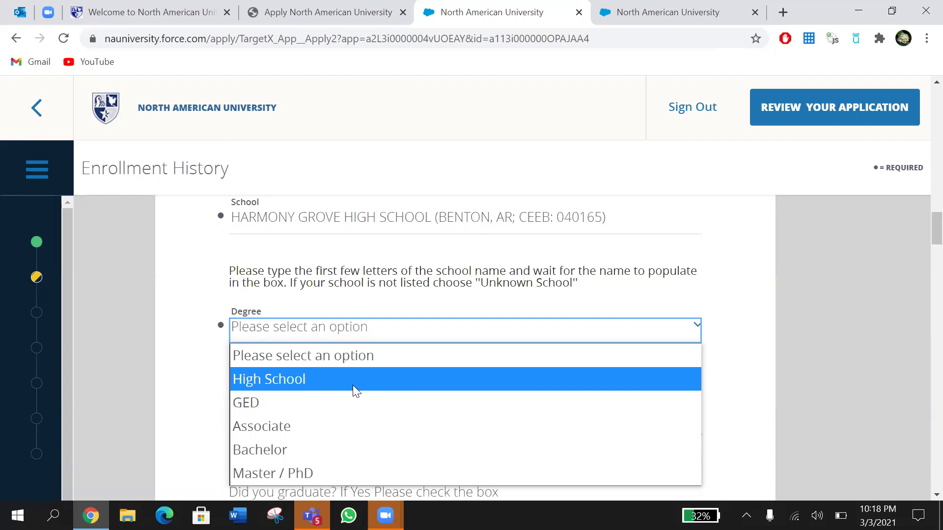
Step: Set the degree to High School with a 4.0 GPA on the 4.0 Scale
{"action": "left_click", "coordinate": [353, 385]}
{"action": "scroll", "coordinate": [353, 389], "scroll_direction": "down", "scroll_amount": 2}
{"action": "left_click", "coordinate": [385, 291]}
{"action": "type", "text": "4.0"}
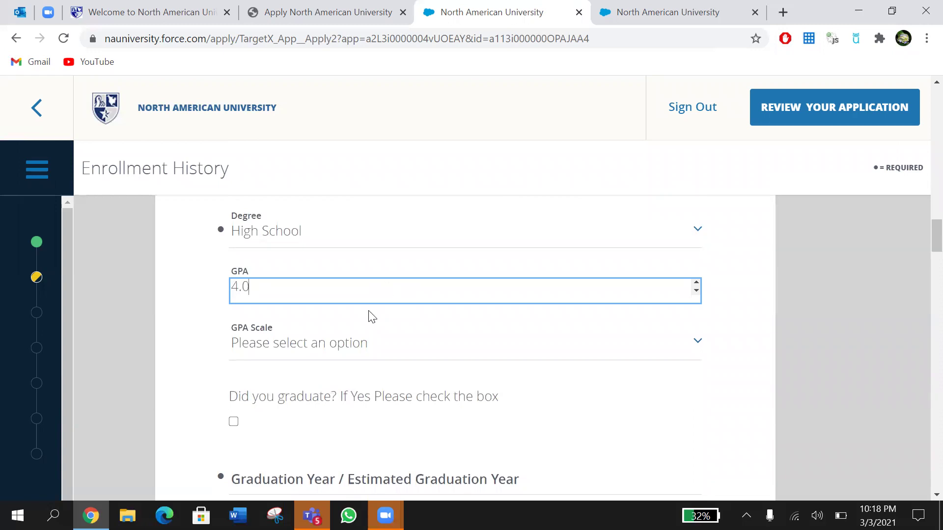
{"action": "left_click", "coordinate": [347, 345]}
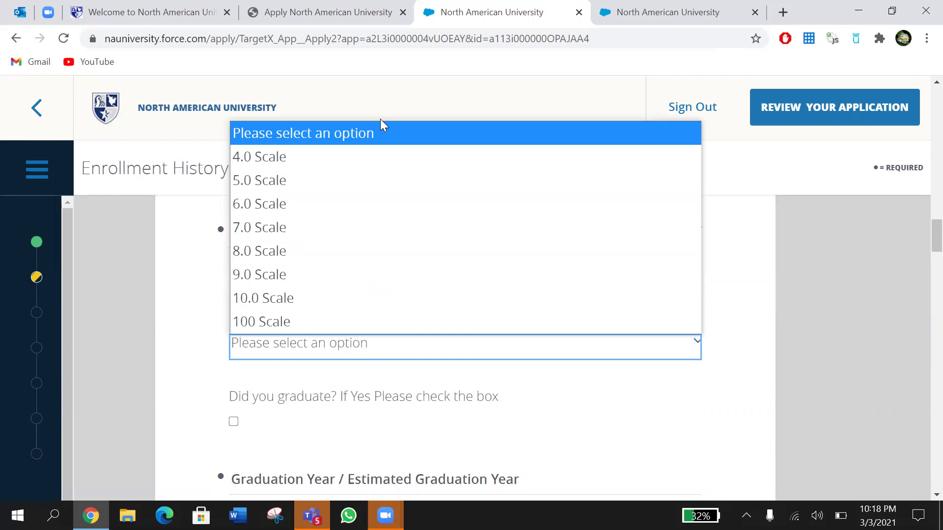
{"action": "left_click", "coordinate": [381, 147]}
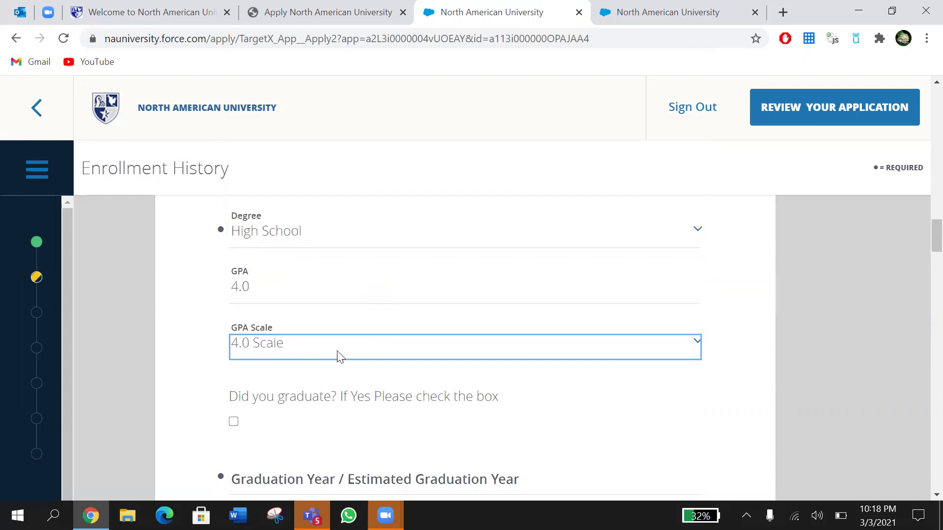
Step: Mark the applicant as graduated and set the graduation year to 2021
{"action": "scroll", "coordinate": [338, 353], "scroll_direction": "down", "scroll_amount": 2}
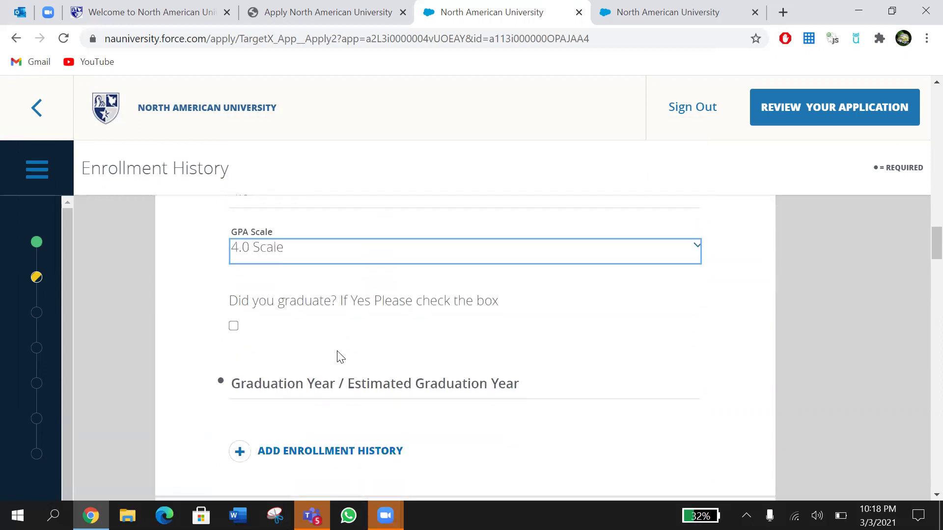
{"action": "left_click", "coordinate": [234, 327]}
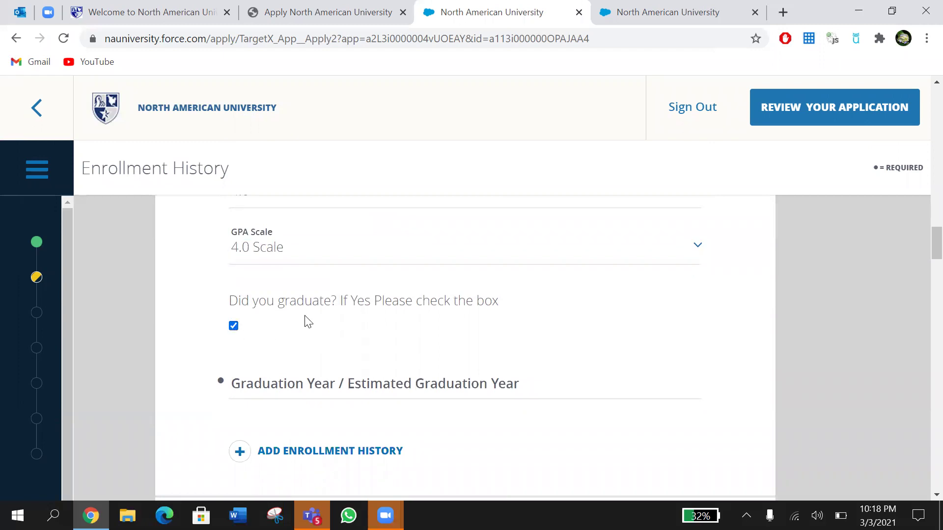
{"action": "scroll", "coordinate": [305, 321], "scroll_direction": "down", "scroll_amount": 1}
{"action": "left_click", "coordinate": [290, 326]}
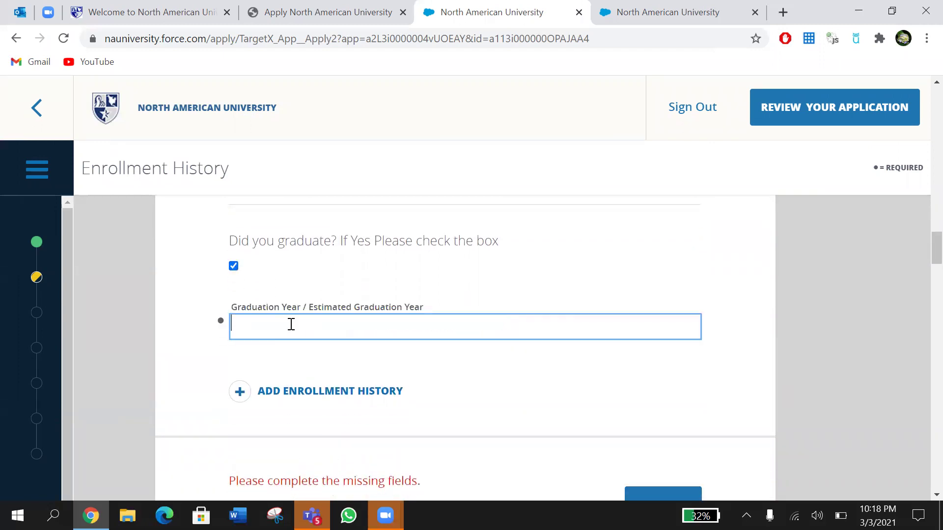
{"action": "type", "text": "2020"}
{"action": "key", "text": "BackSpace"}
{"action": "type", "text": "1"}
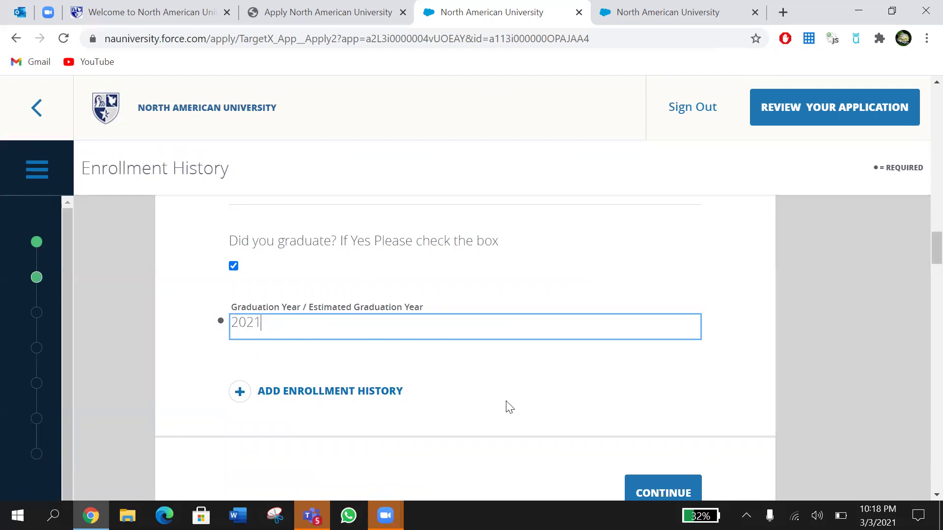
{"action": "left_click", "coordinate": [624, 297]}
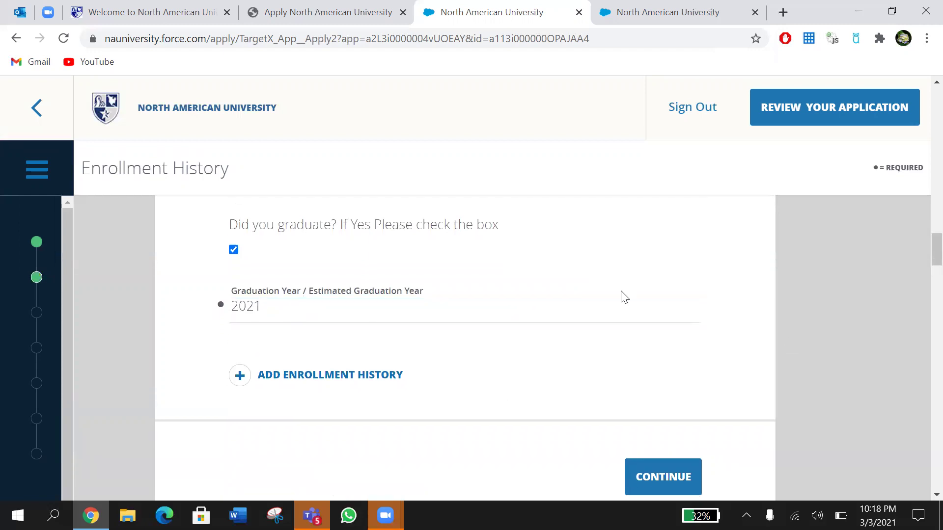
Step: Add two more enrollment history entries
{"action": "scroll", "coordinate": [624, 297], "scroll_direction": "up", "scroll_amount": 3}
{"action": "scroll", "coordinate": [624, 297], "scroll_direction": "up", "scroll_amount": 4}
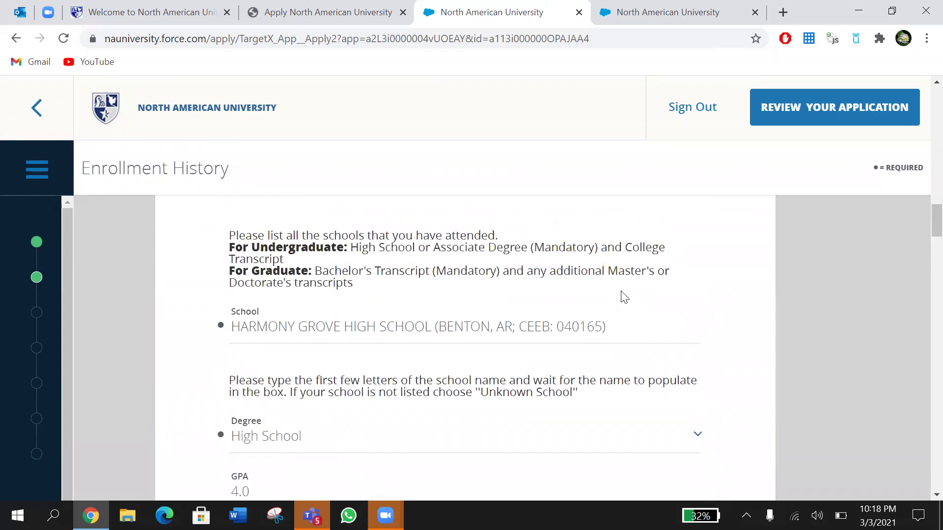
{"action": "scroll", "coordinate": [624, 297], "scroll_direction": "down", "scroll_amount": 7}
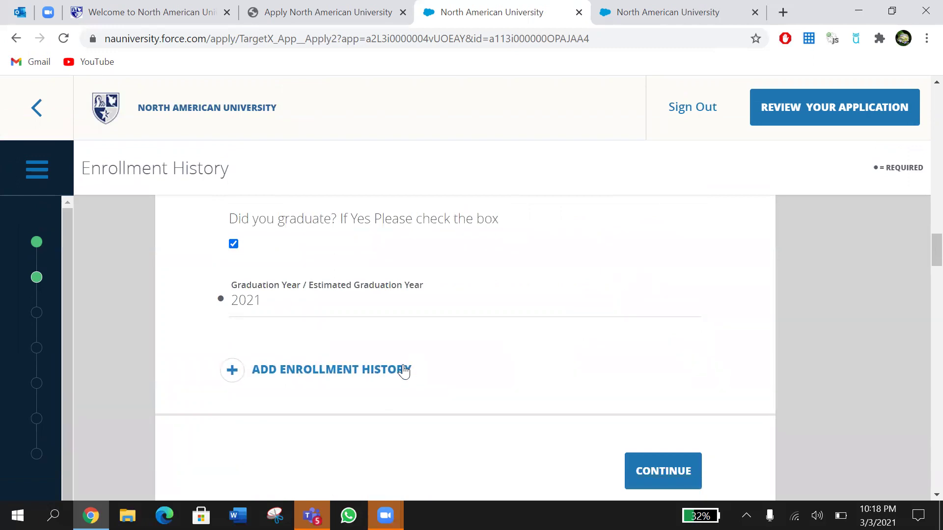
{"action": "left_click", "coordinate": [403, 371]}
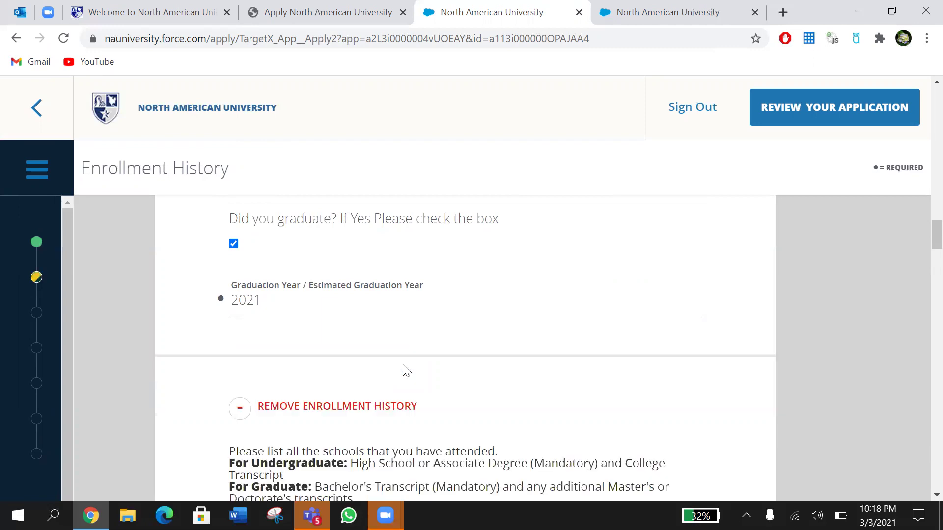
{"action": "scroll", "coordinate": [404, 371], "scroll_direction": "down", "scroll_amount": 5}
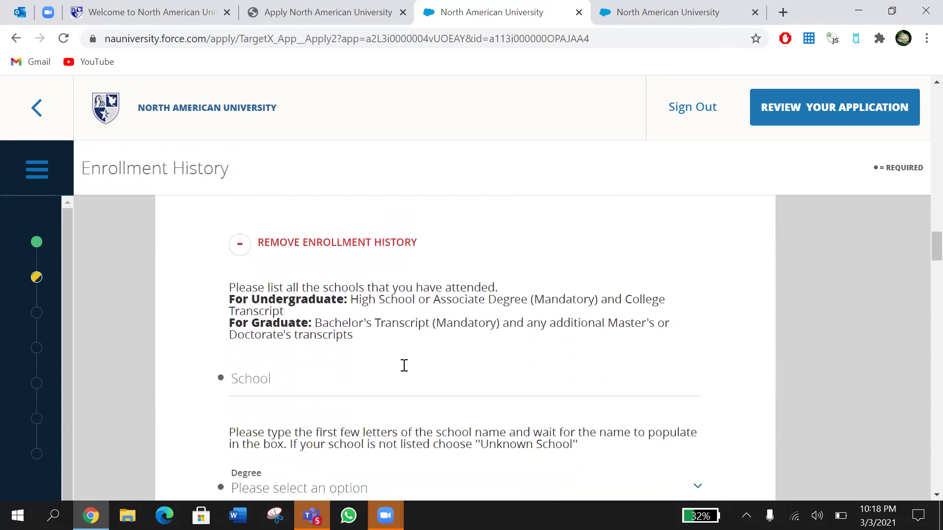
{"action": "scroll", "coordinate": [406, 371], "scroll_direction": "down", "scroll_amount": 6}
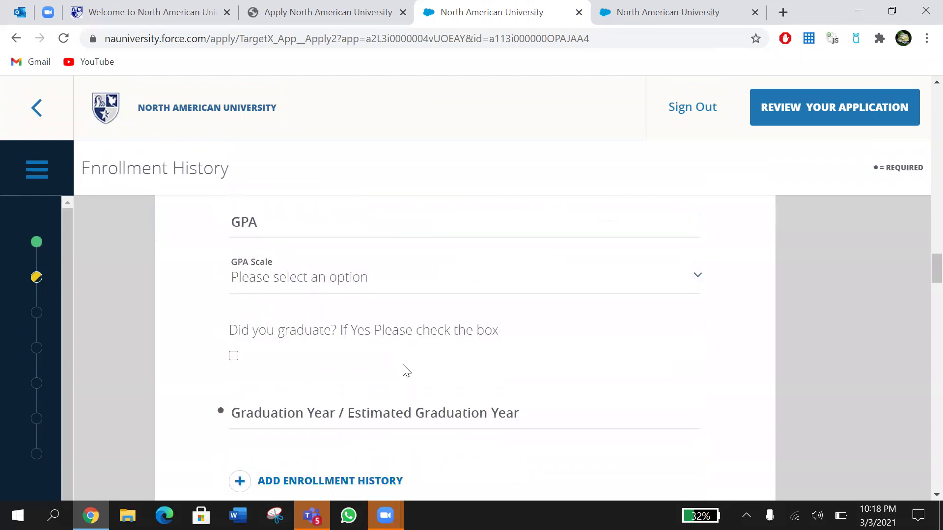
{"action": "scroll", "coordinate": [406, 371], "scroll_direction": "down", "scroll_amount": 1}
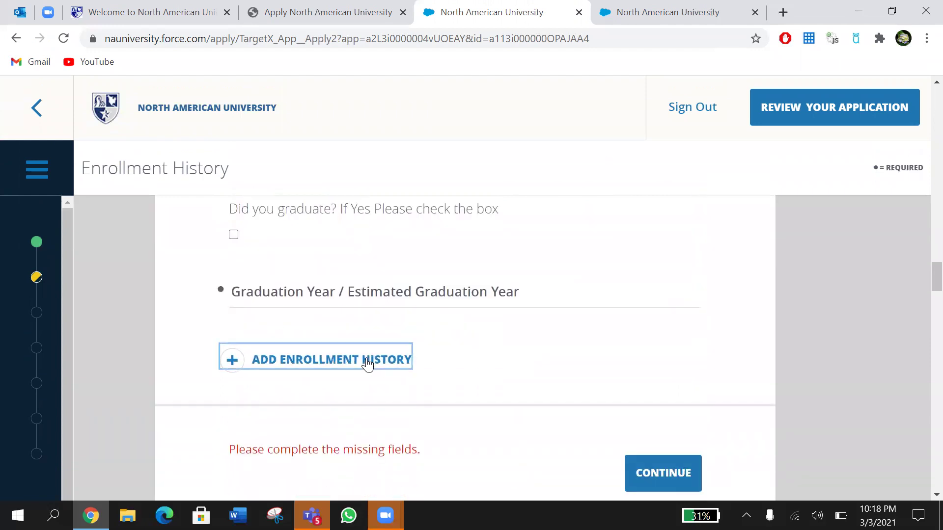
{"action": "left_click", "coordinate": [369, 362]}
Step: Remove both blank enrollment entries and save the enrollment history with Continue
{"action": "scroll", "coordinate": [370, 363], "scroll_direction": "down", "scroll_amount": 12}
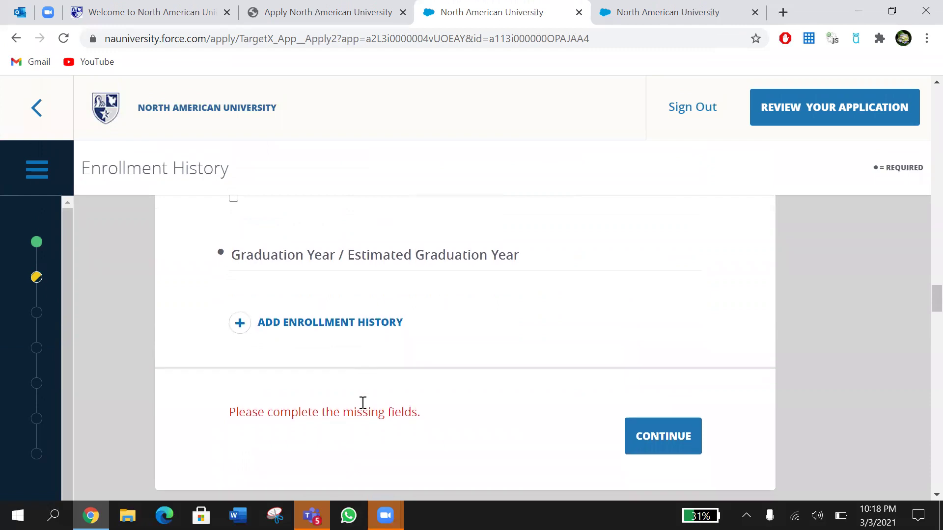
{"action": "scroll", "coordinate": [437, 328], "scroll_direction": "up", "scroll_amount": 4}
{"action": "scroll", "coordinate": [436, 328], "scroll_direction": "up", "scroll_amount": 6}
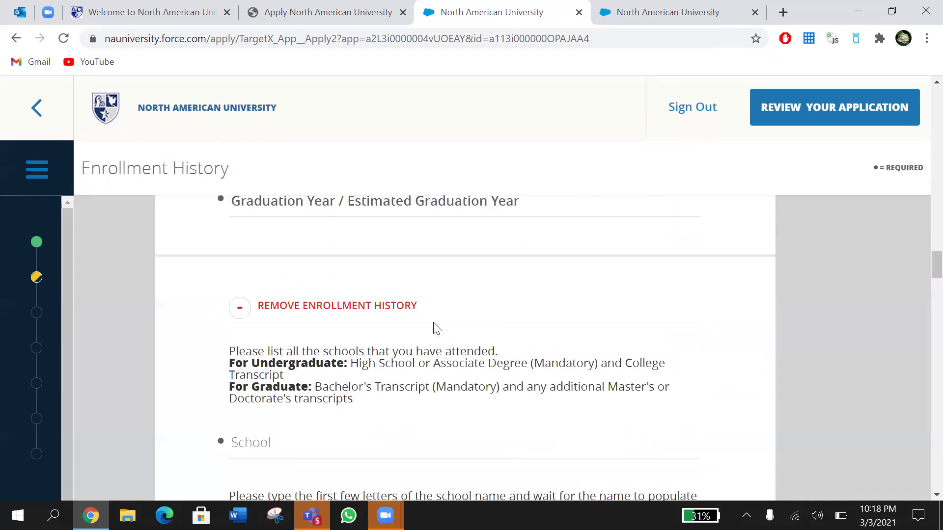
{"action": "left_click", "coordinate": [367, 309]}
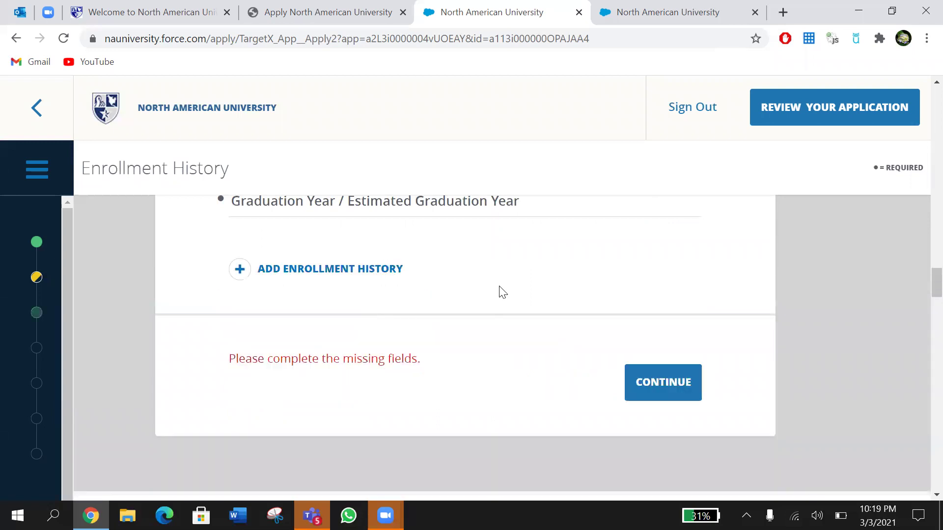
{"action": "scroll", "coordinate": [501, 291], "scroll_direction": "up", "scroll_amount": 3}
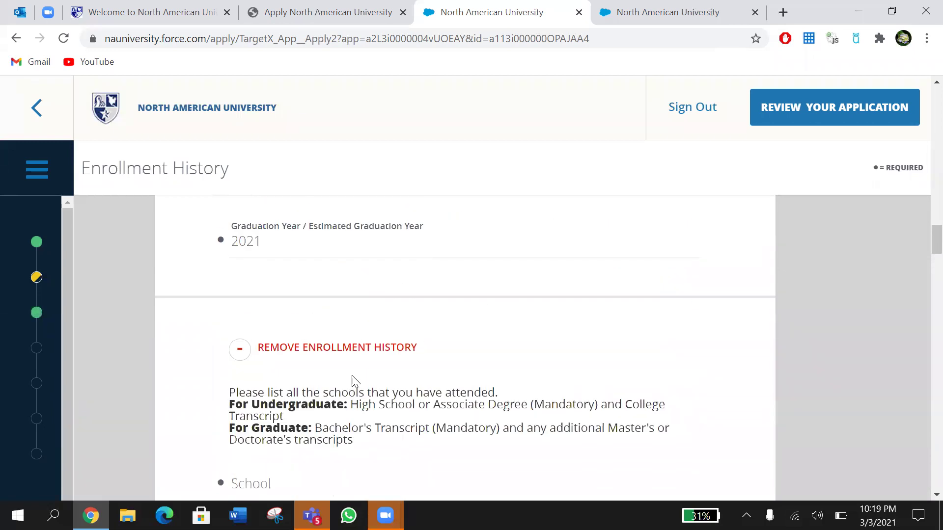
{"action": "left_click", "coordinate": [349, 352]}
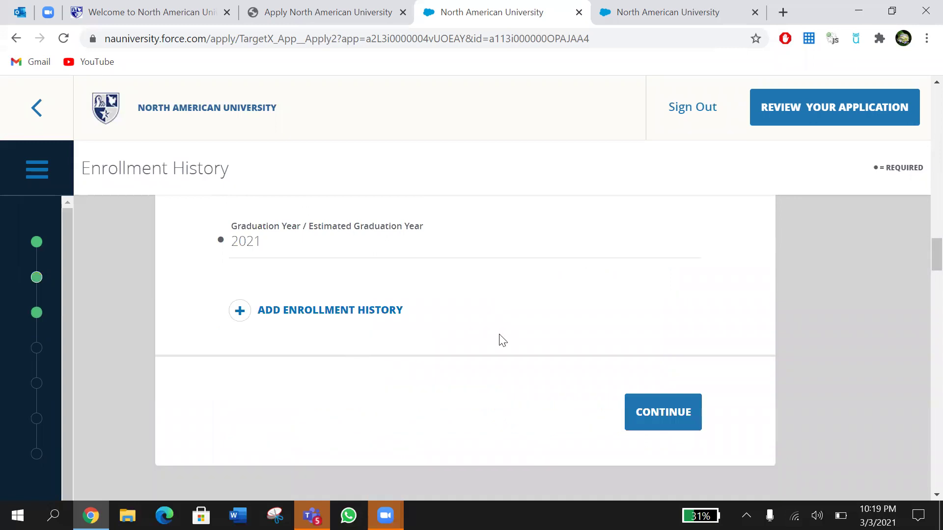
{"action": "left_click", "coordinate": [661, 419]}
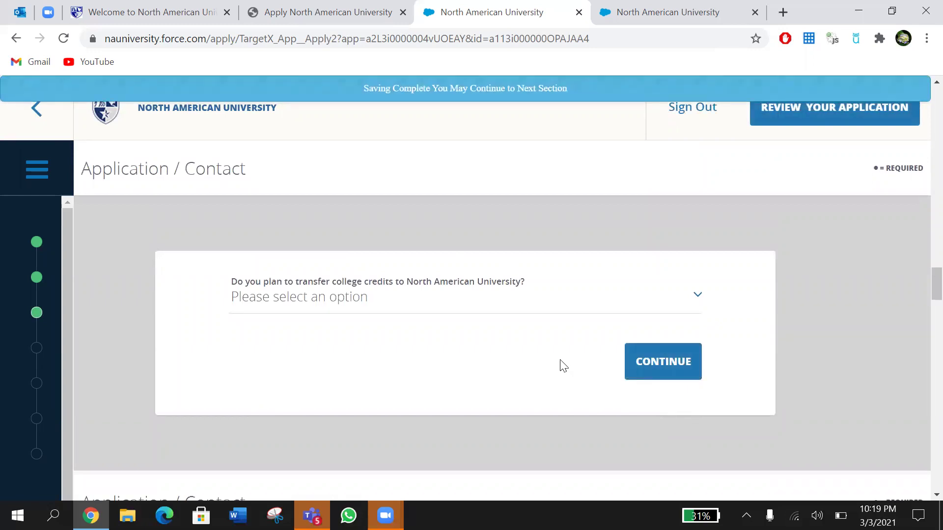
Step: Answer Yes to transferring college credits, correcting an initial No
{"action": "left_click", "coordinate": [475, 294]}
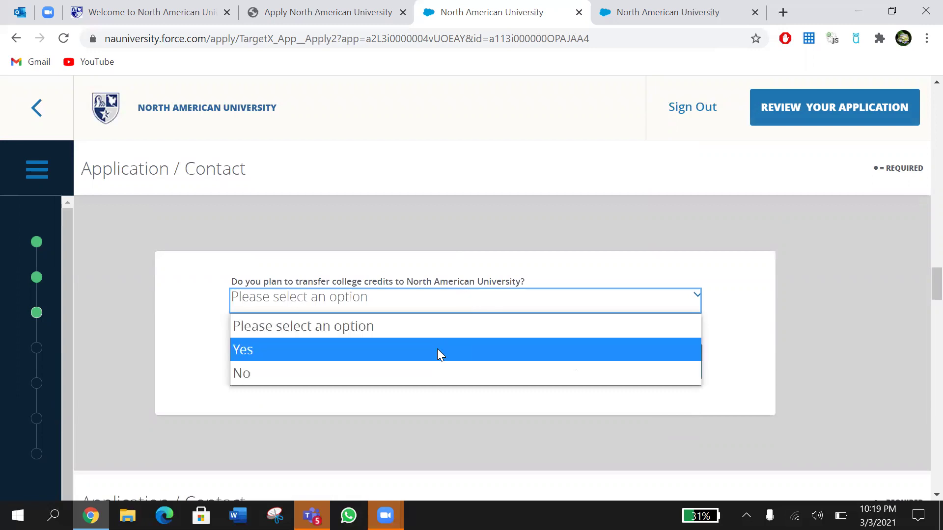
{"action": "left_click", "coordinate": [432, 374]}
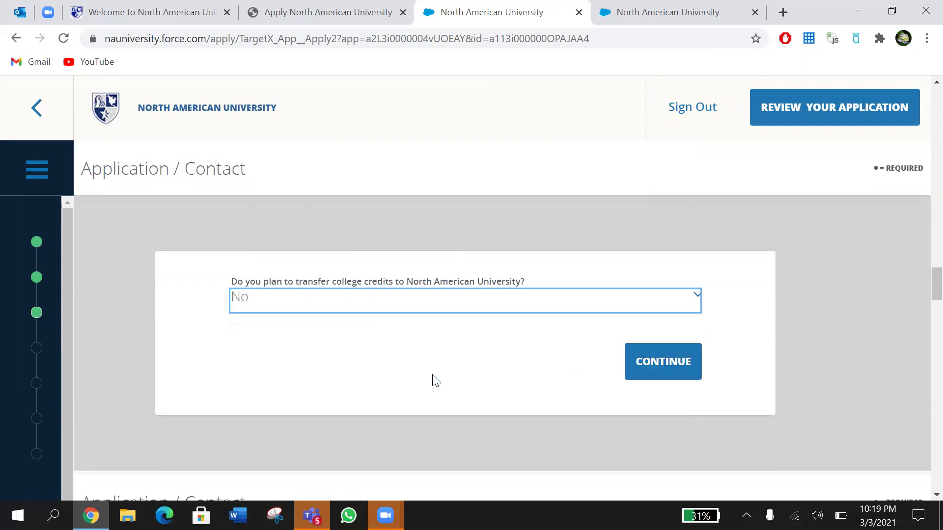
{"action": "left_click", "coordinate": [680, 306]}
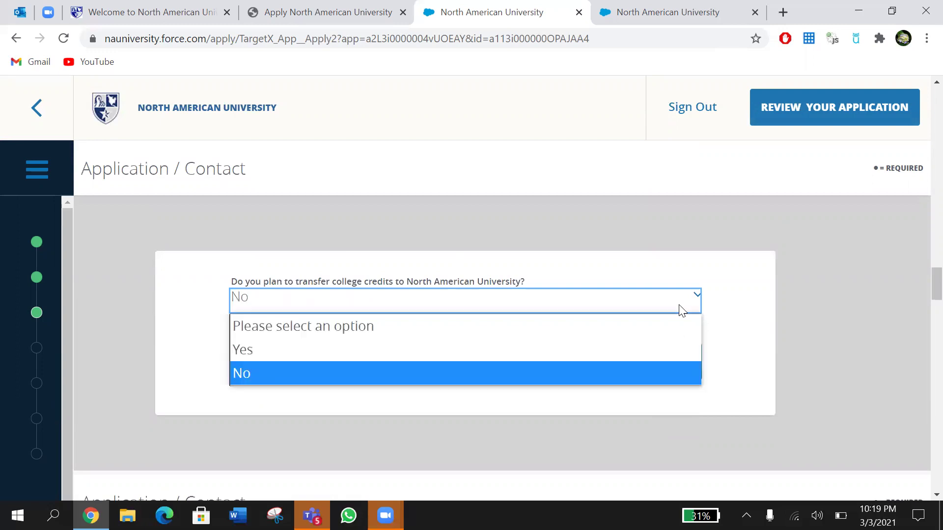
{"action": "left_click", "coordinate": [463, 351]}
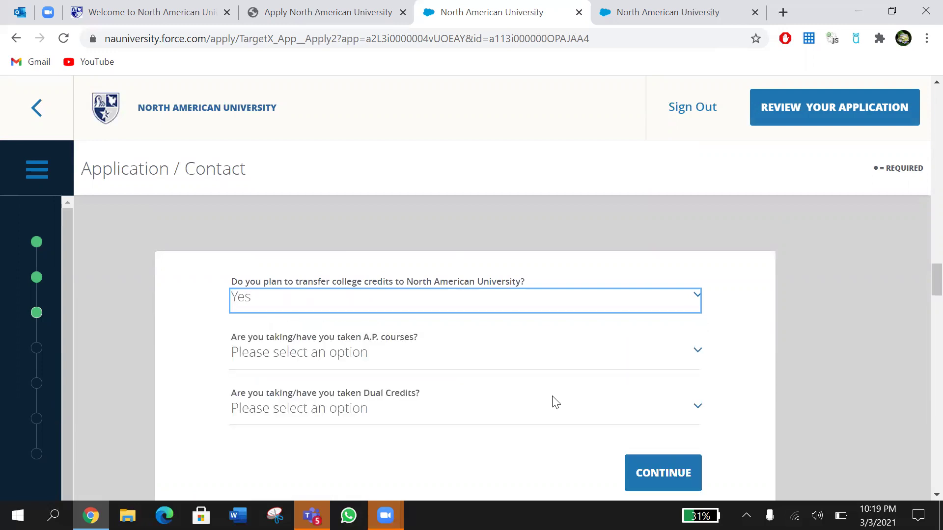
{"action": "scroll", "coordinate": [556, 401], "scroll_direction": "down", "scroll_amount": 2}
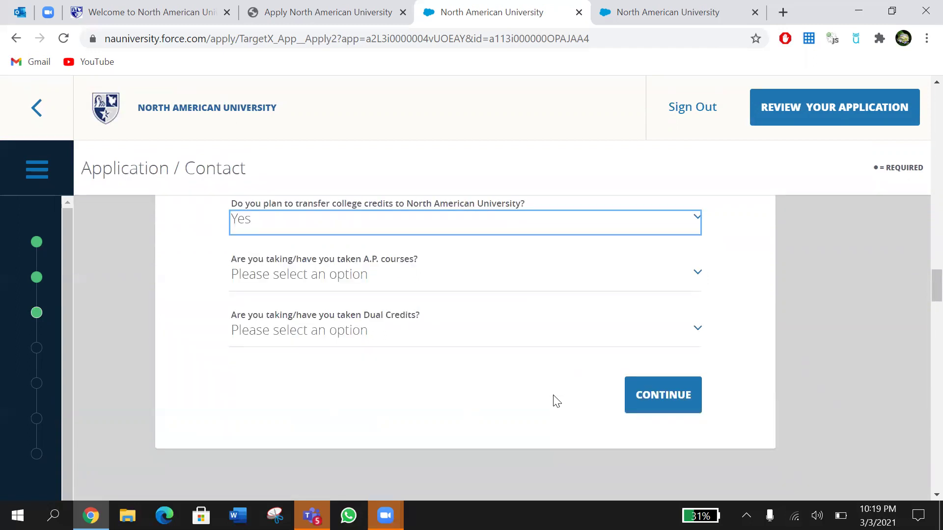
Step: Answer Yes to A.P. courses and Dual Credits, then save and continue
{"action": "left_click", "coordinate": [557, 287]}
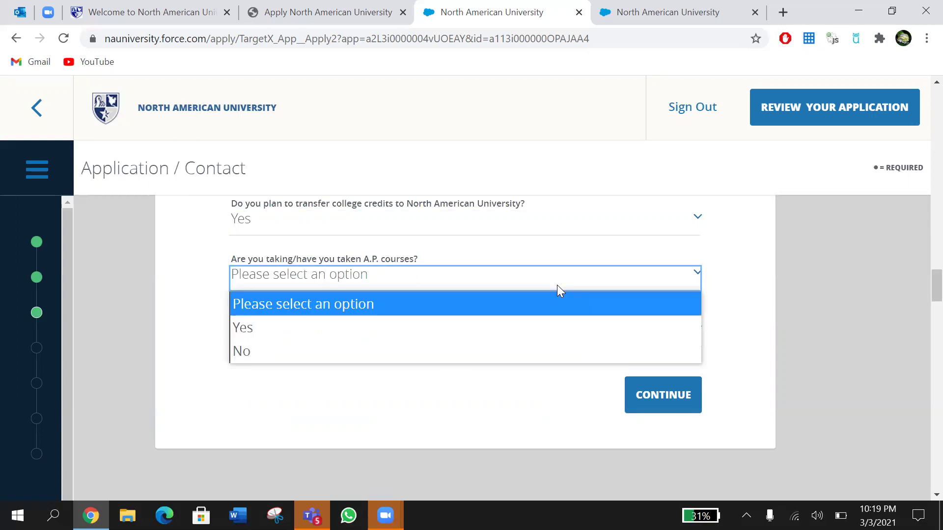
{"action": "left_click", "coordinate": [514, 328]}
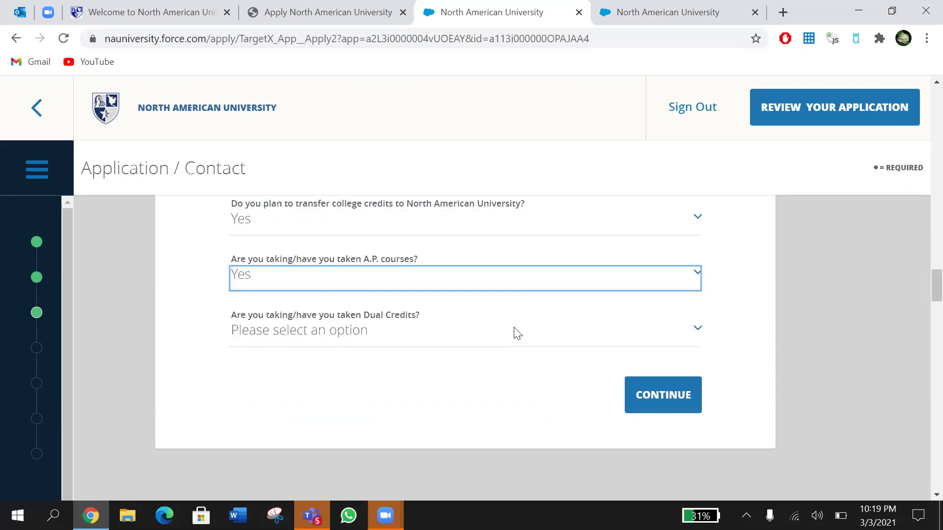
{"action": "left_click", "coordinate": [469, 340]}
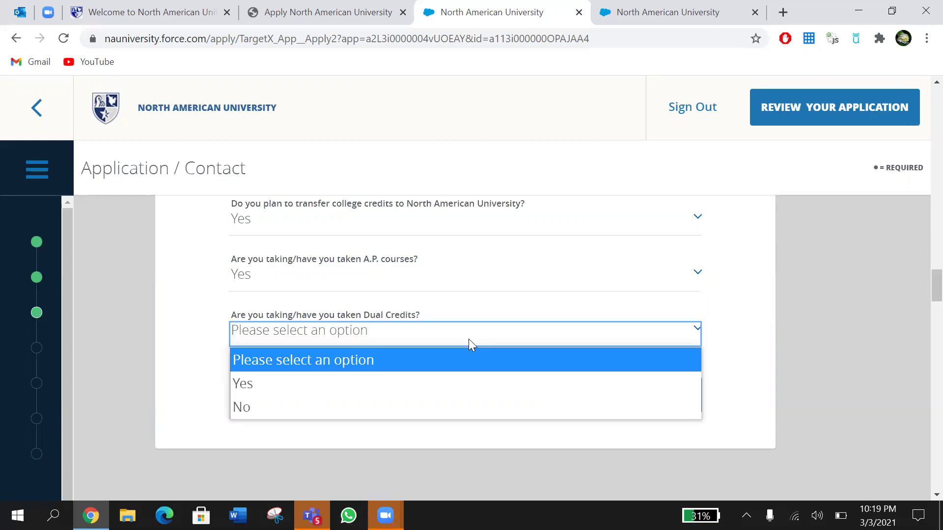
{"action": "left_click", "coordinate": [436, 375]}
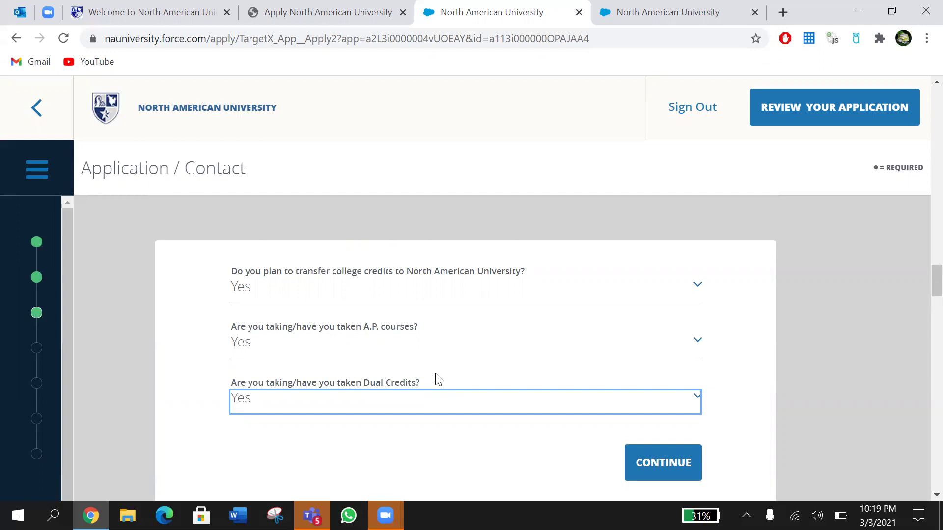
{"action": "key", "text": "Tab"}
{"action": "key", "text": "Return"}
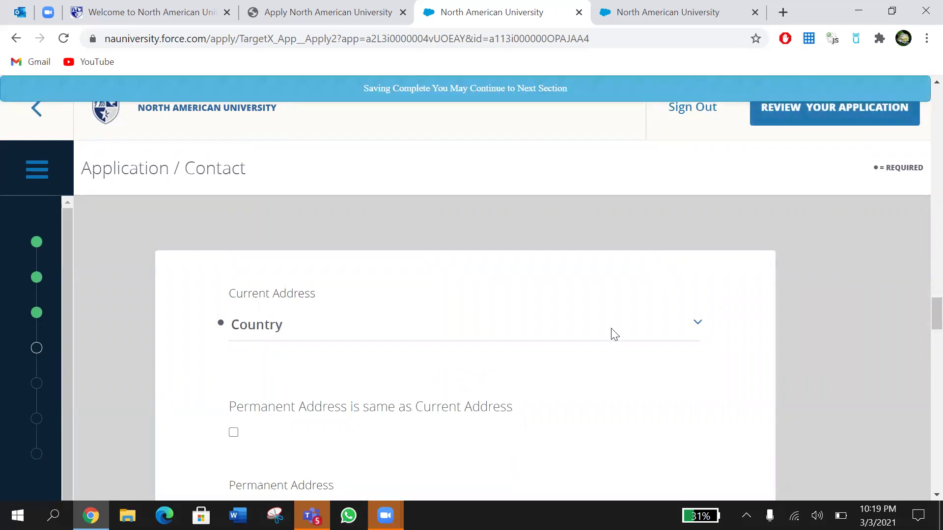
Step: Set the current address country to Dominican Republic
{"action": "scroll", "coordinate": [613, 334], "scroll_direction": "down", "scroll_amount": 3}
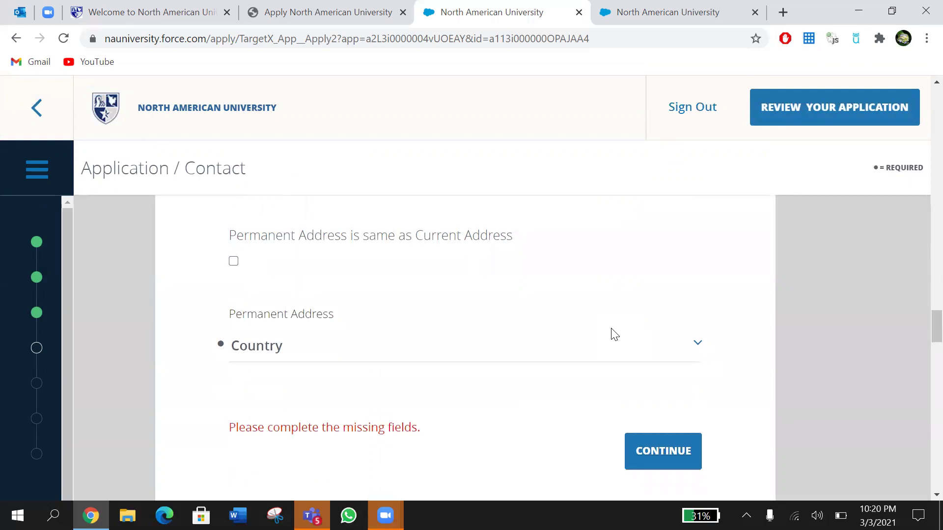
{"action": "scroll", "coordinate": [613, 334], "scroll_direction": "down", "scroll_amount": 4}
{"action": "scroll", "coordinate": [614, 334], "scroll_direction": "up", "scroll_amount": 3}
{"action": "scroll", "coordinate": [614, 334], "scroll_direction": "up", "scroll_amount": 3}
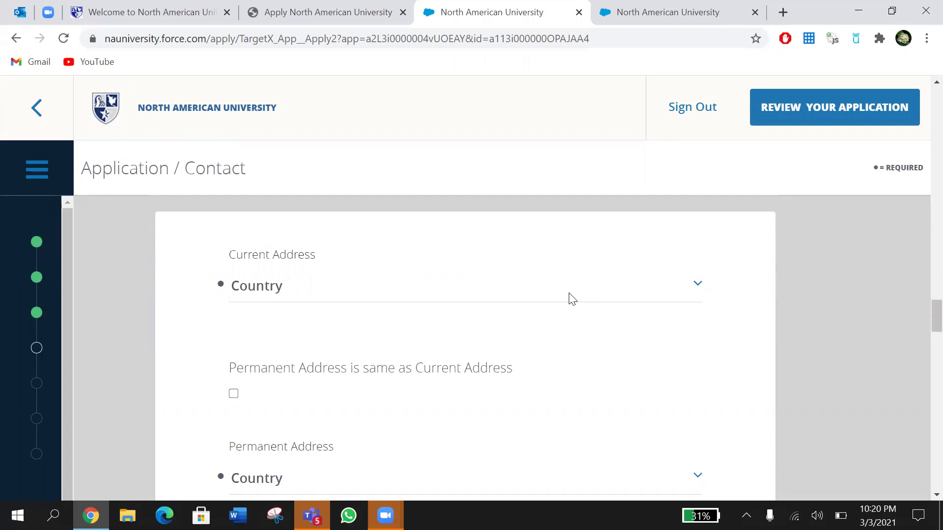
{"action": "left_click", "coordinate": [572, 300]}
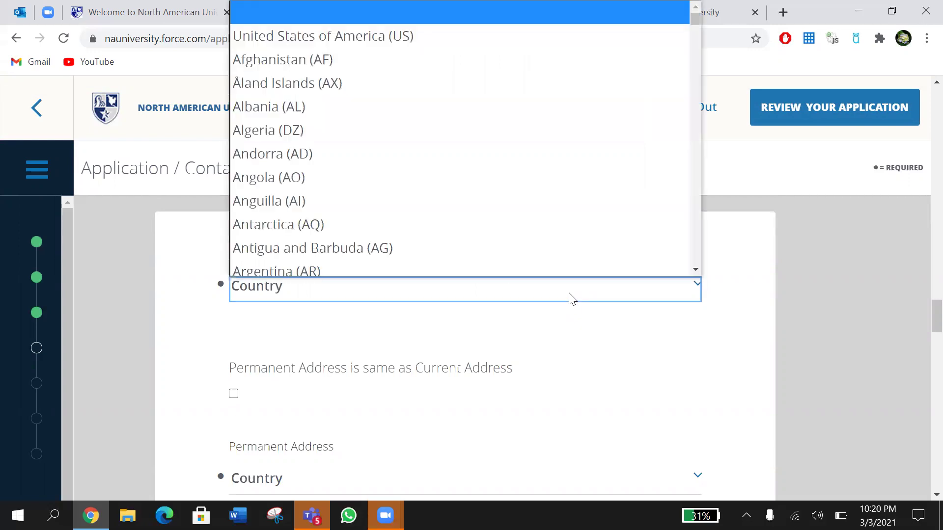
{"action": "scroll", "coordinate": [558, 216], "scroll_direction": "down", "scroll_amount": 10}
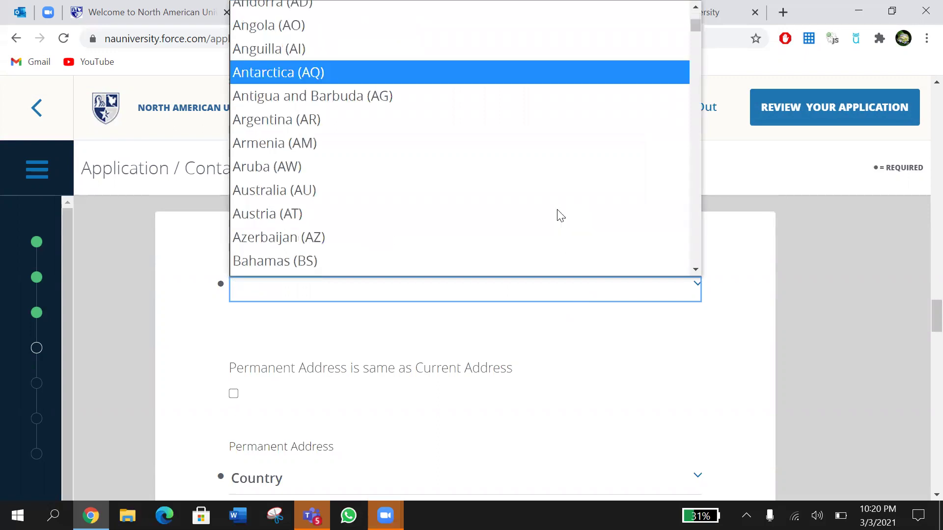
{"action": "scroll", "coordinate": [559, 216], "scroll_direction": "down", "scroll_amount": 14}
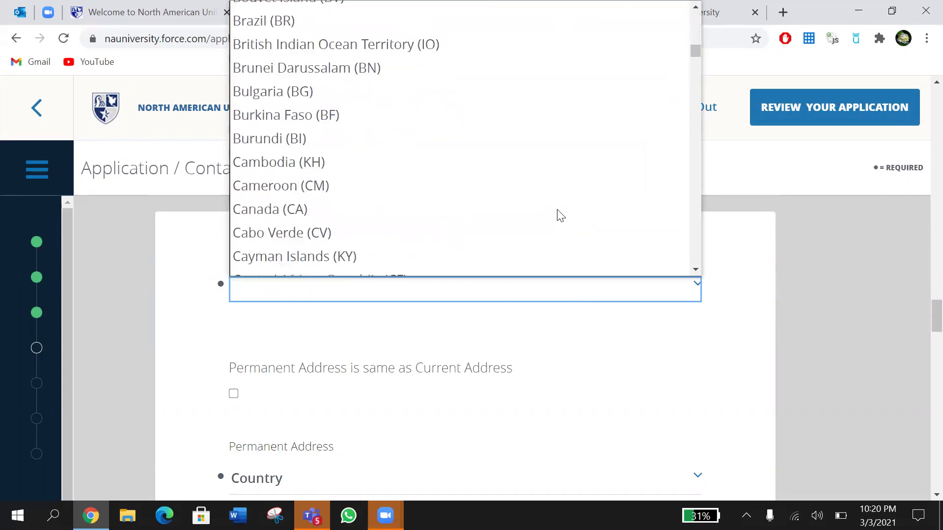
{"action": "scroll", "coordinate": [560, 215], "scroll_direction": "down", "scroll_amount": 6}
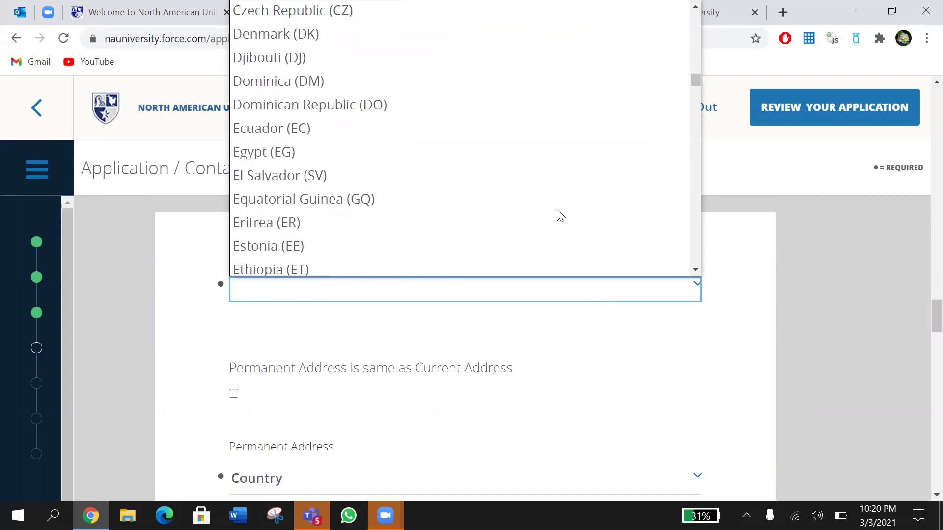
{"action": "left_click", "coordinate": [389, 113]}
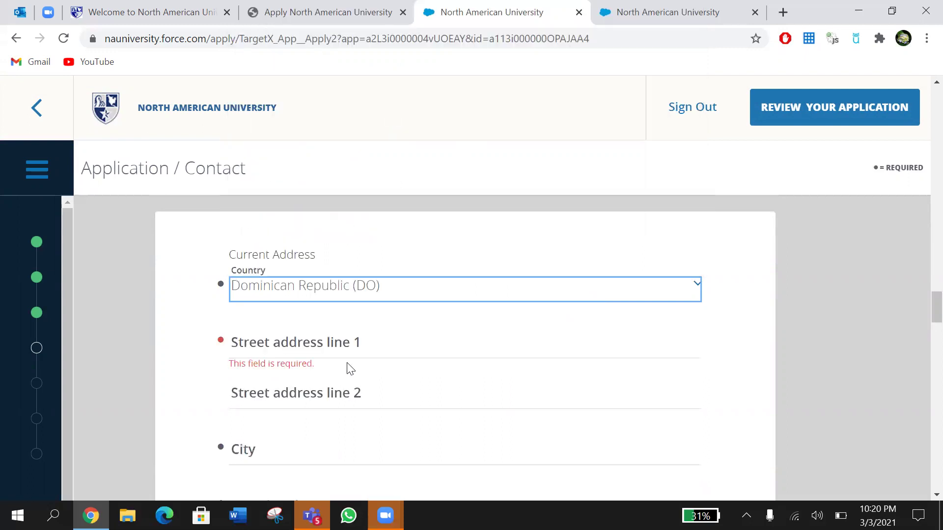
Step: Fill street, city and postal code from the saved autofill address
{"action": "left_click", "coordinate": [327, 353]}
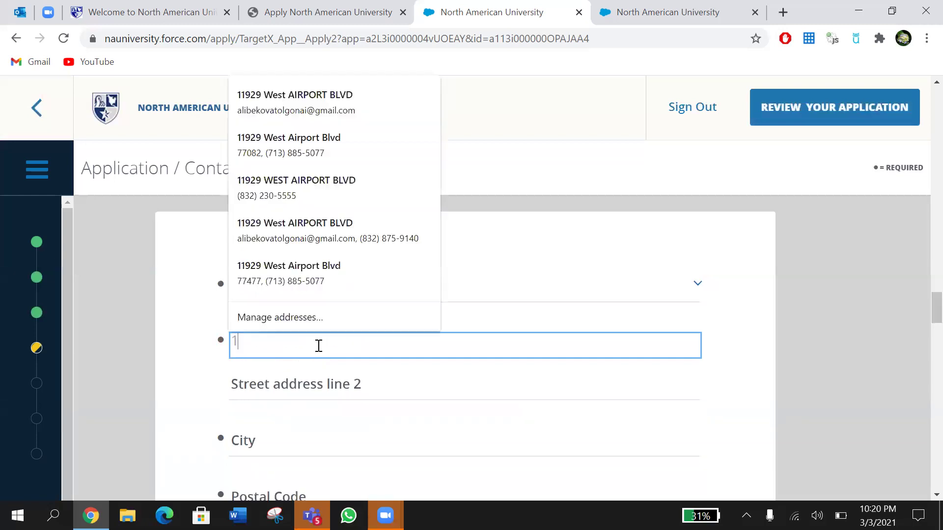
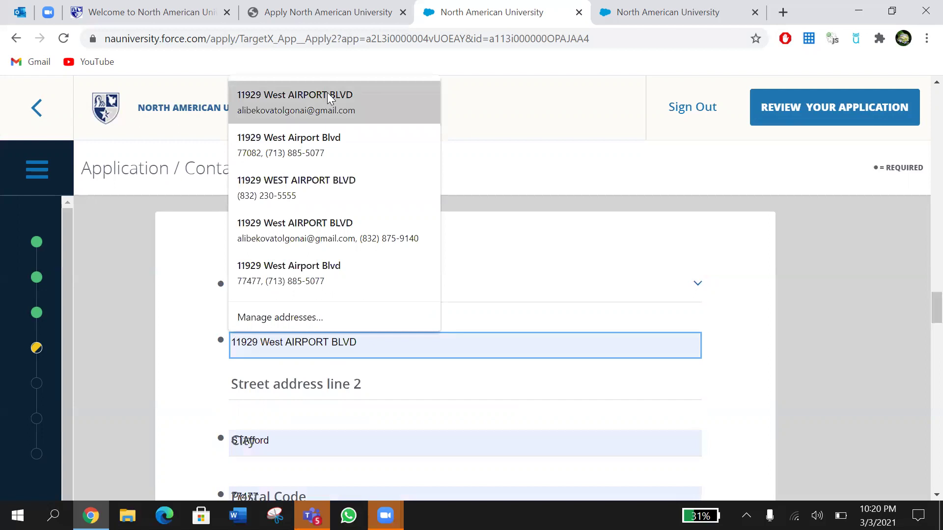
{"action": "left_click", "coordinate": [326, 96]}
Step: Tick 'Permanent Address is same as Current Address', then clear it again
{"action": "scroll", "coordinate": [339, 335], "scroll_direction": "down", "scroll_amount": 3}
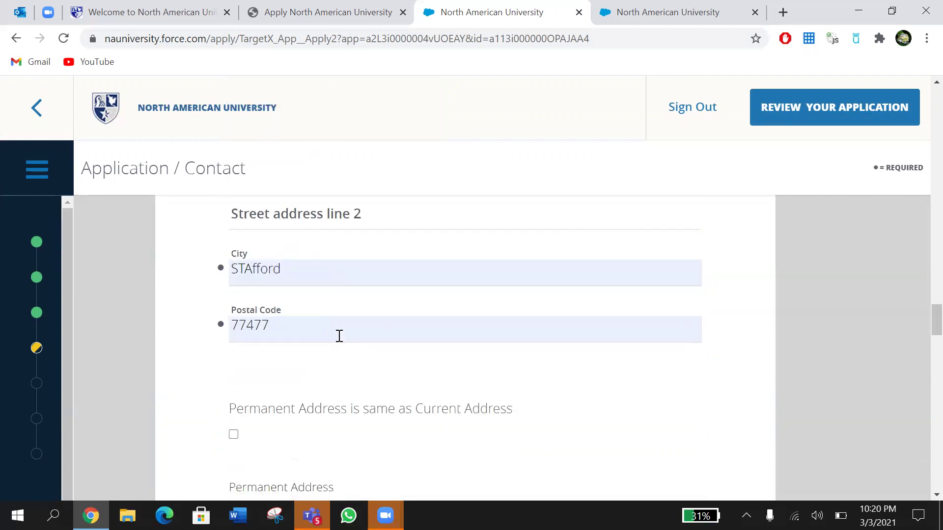
{"action": "scroll", "coordinate": [339, 336], "scroll_direction": "down", "scroll_amount": 2}
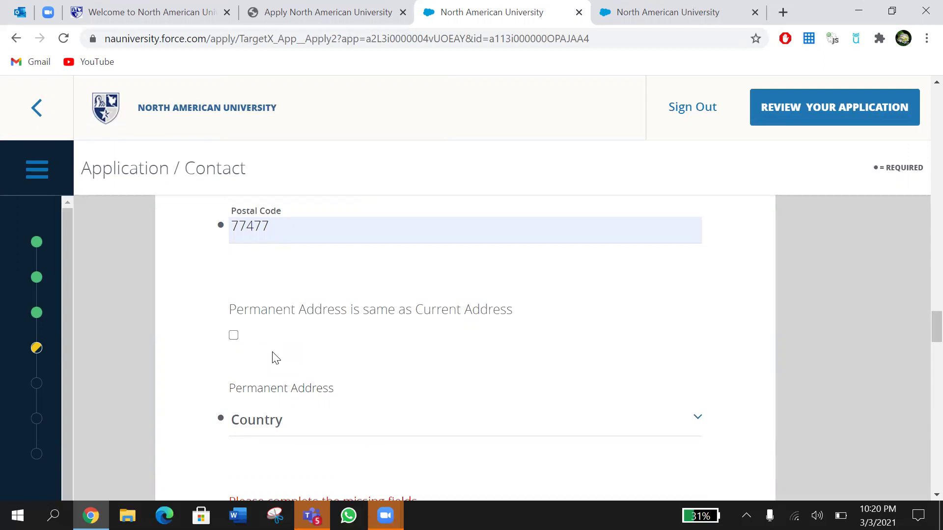
{"action": "scroll", "coordinate": [274, 358], "scroll_direction": "down", "scroll_amount": 1}
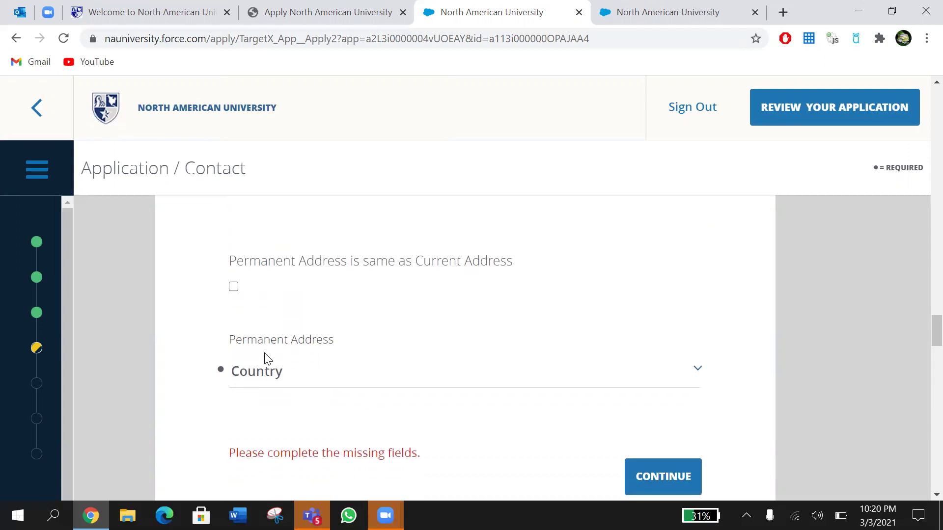
{"action": "scroll", "coordinate": [391, 375], "scroll_direction": "up", "scroll_amount": 4}
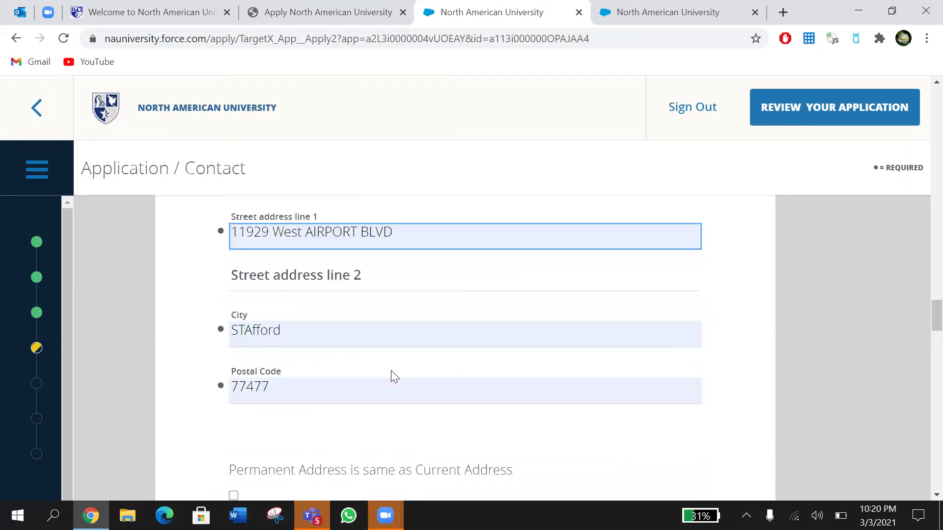
{"action": "scroll", "coordinate": [309, 273], "scroll_direction": "up", "scroll_amount": 3}
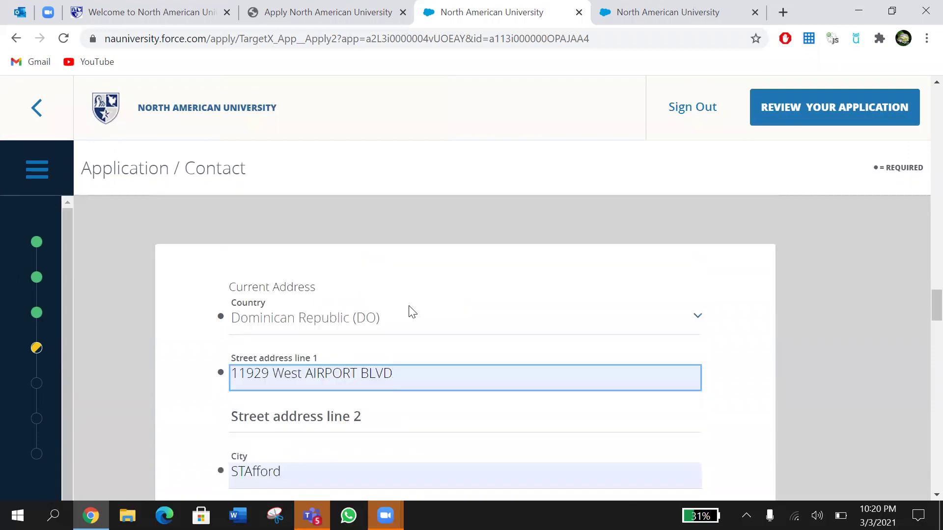
{"action": "scroll", "coordinate": [412, 313], "scroll_direction": "down", "scroll_amount": 5}
{"action": "scroll", "coordinate": [412, 312], "scroll_direction": "down", "scroll_amount": 5}
{"action": "scroll", "coordinate": [412, 312], "scroll_direction": "up", "scroll_amount": 1}
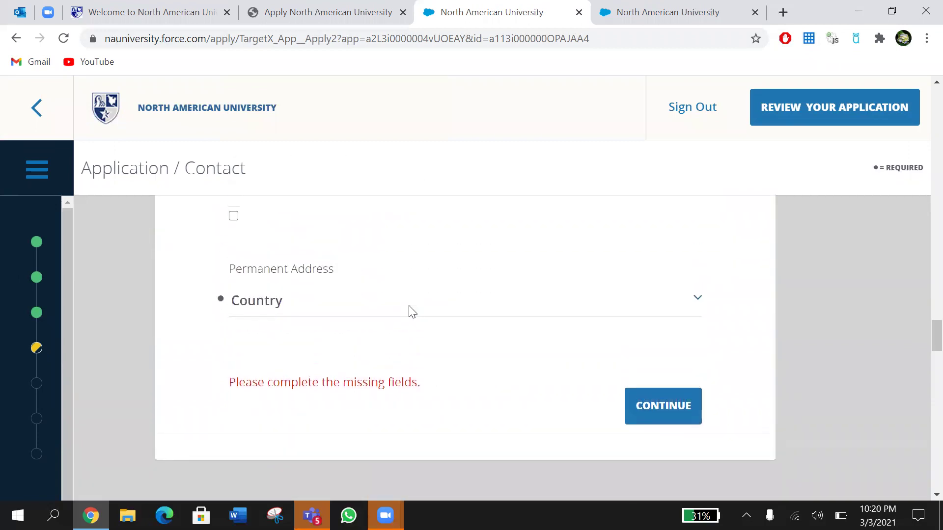
{"action": "scroll", "coordinate": [413, 312], "scroll_direction": "up", "scroll_amount": 2}
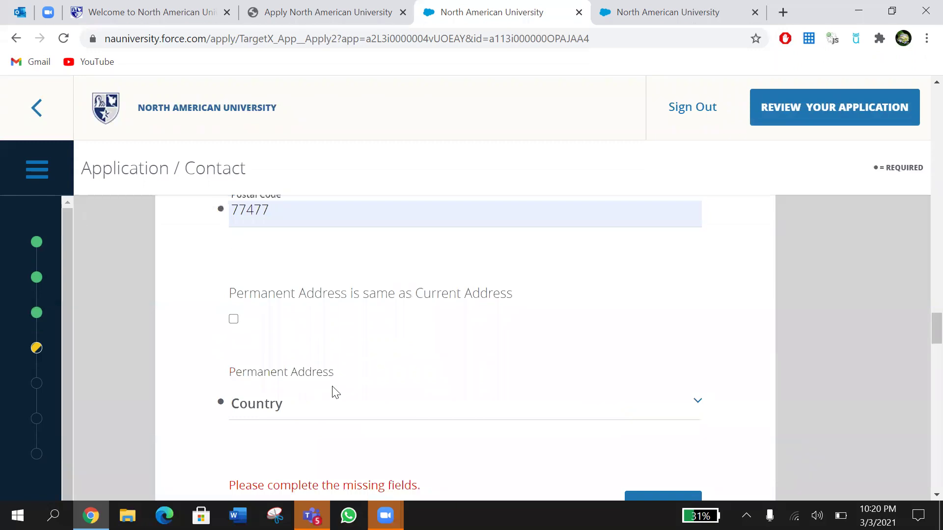
{"action": "left_click", "coordinate": [234, 320]}
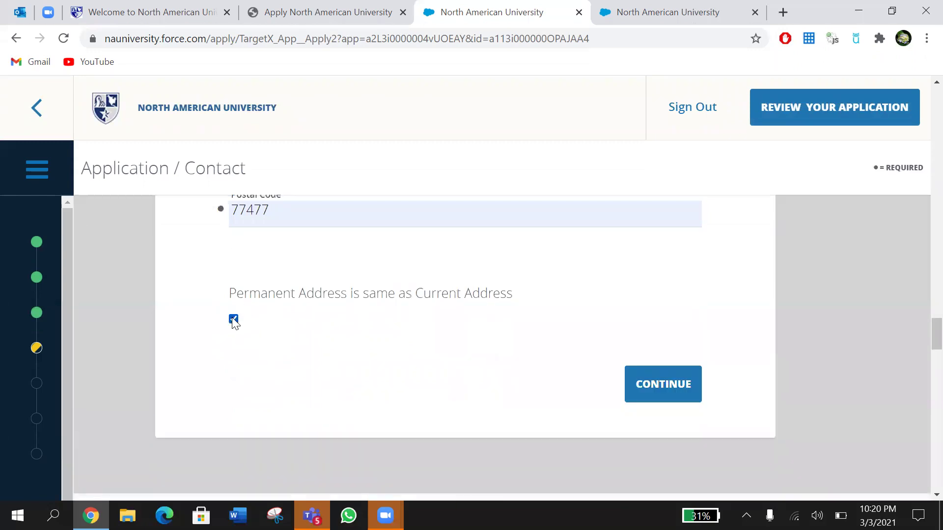
{"action": "left_click", "coordinate": [234, 320]}
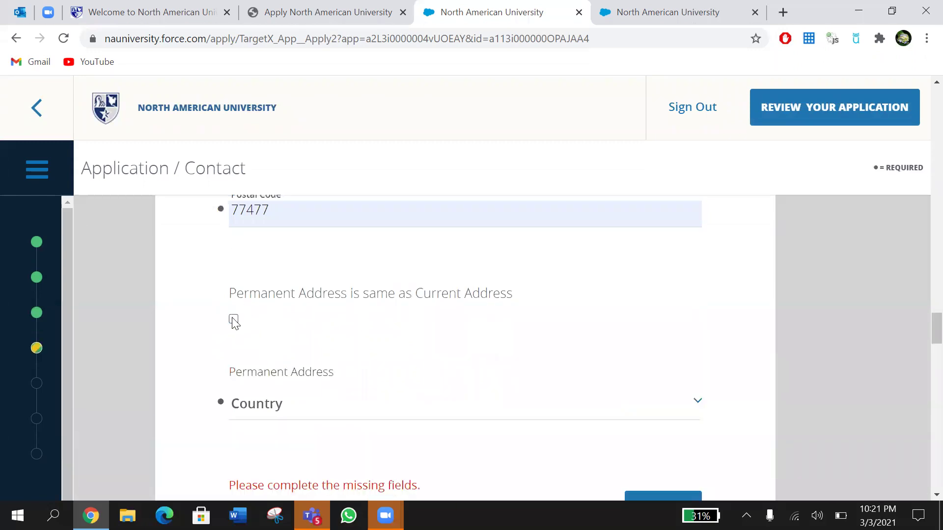
Step: Re-tick the same-as-current permanent address box and save the addresses with Continue
{"action": "scroll", "coordinate": [234, 323], "scroll_direction": "up", "scroll_amount": 4}
{"action": "scroll", "coordinate": [235, 323], "scroll_direction": "up", "scroll_amount": 2}
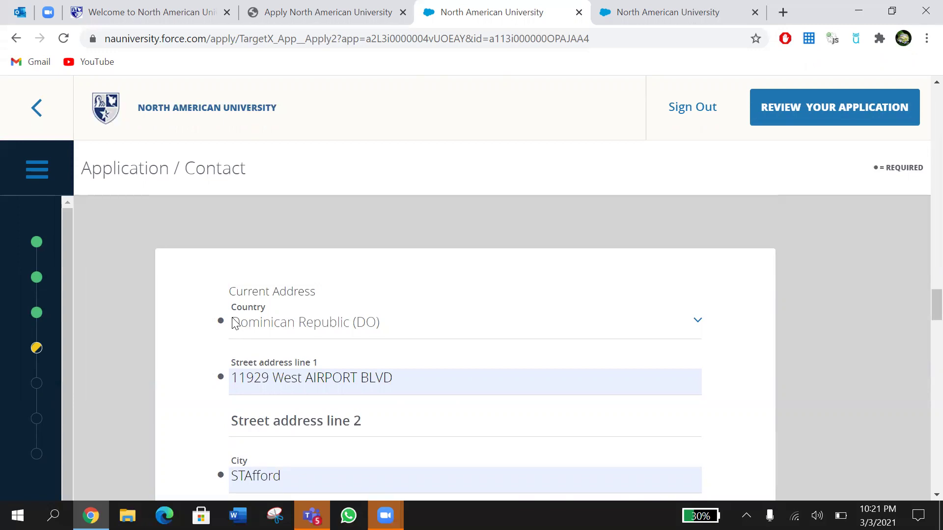
{"action": "scroll", "coordinate": [235, 324], "scroll_direction": "down", "scroll_amount": 1}
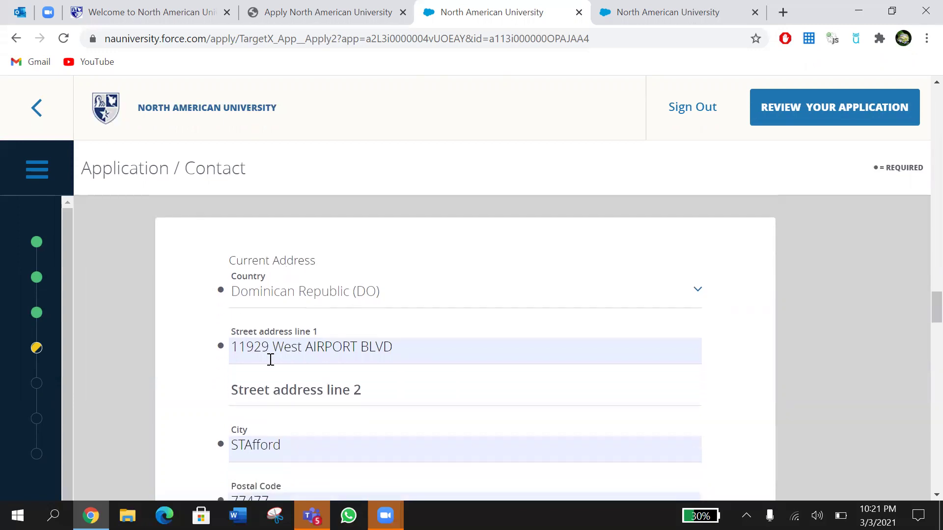
{"action": "scroll", "coordinate": [271, 360], "scroll_direction": "down", "scroll_amount": 5}
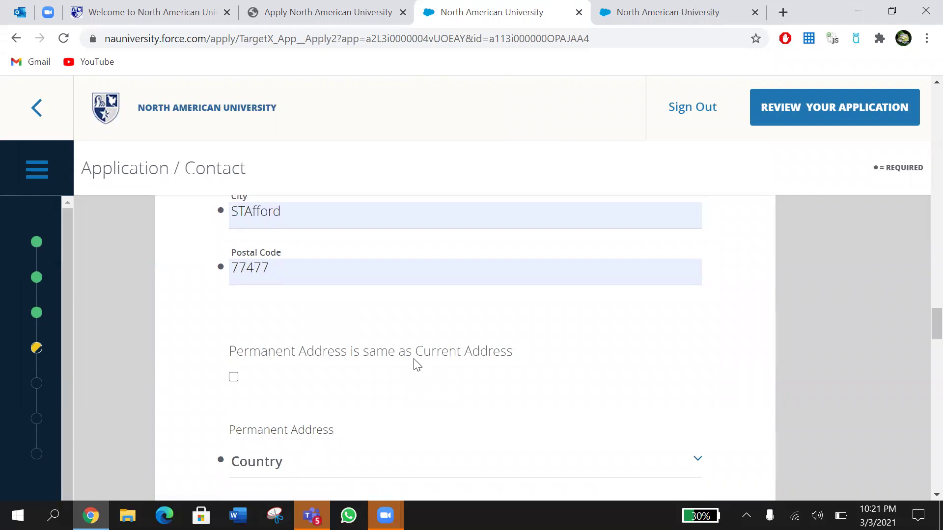
{"action": "scroll", "coordinate": [416, 364], "scroll_direction": "down", "scroll_amount": 2}
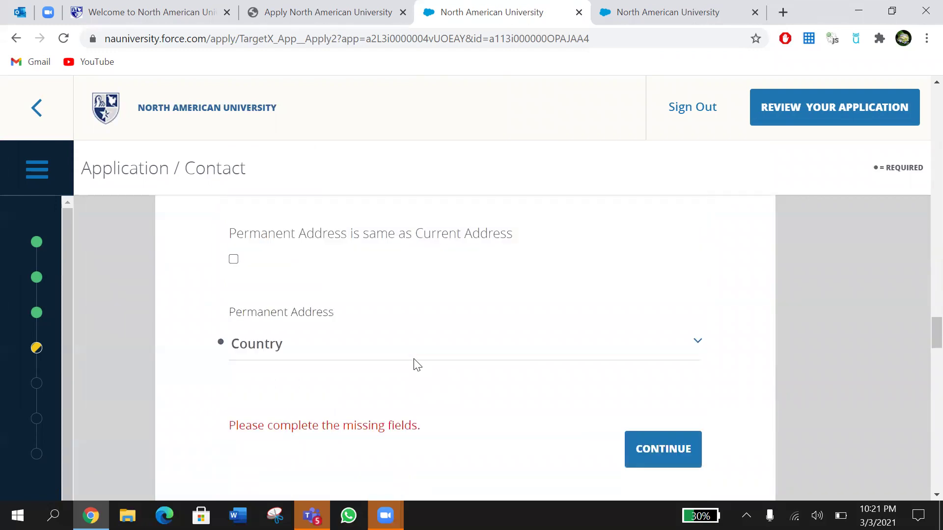
{"action": "left_click", "coordinate": [234, 259]}
{"action": "scroll", "coordinate": [343, 293], "scroll_direction": "down", "scroll_amount": 1}
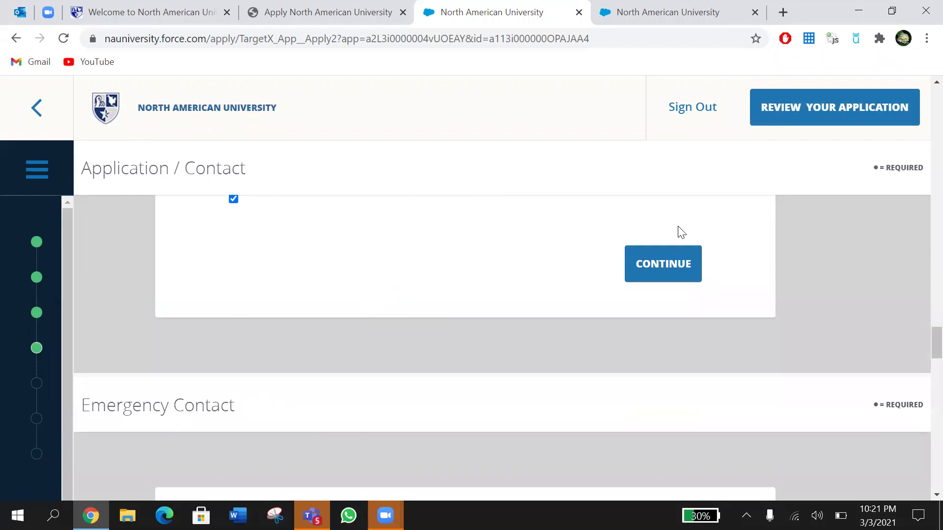
{"action": "left_click", "coordinate": [673, 278]}
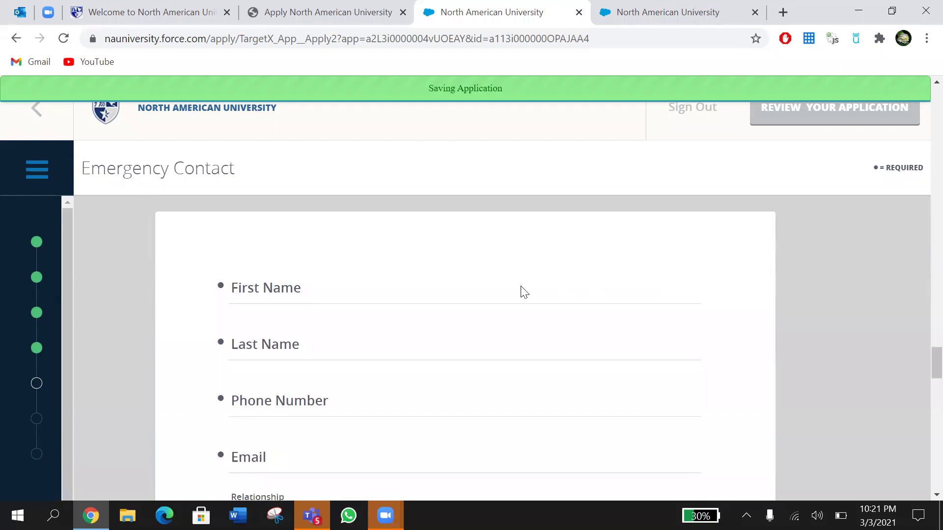
Step: Enter the emergency contact's first and last name initials, phone number and e-mail address
{"action": "left_click", "coordinate": [522, 289]}
{"action": "type", "text": "J"}
{"action": "left_click", "coordinate": [374, 341]}
{"action": "type", "text": "A"}
{"action": "left_click", "coordinate": [351, 335]}
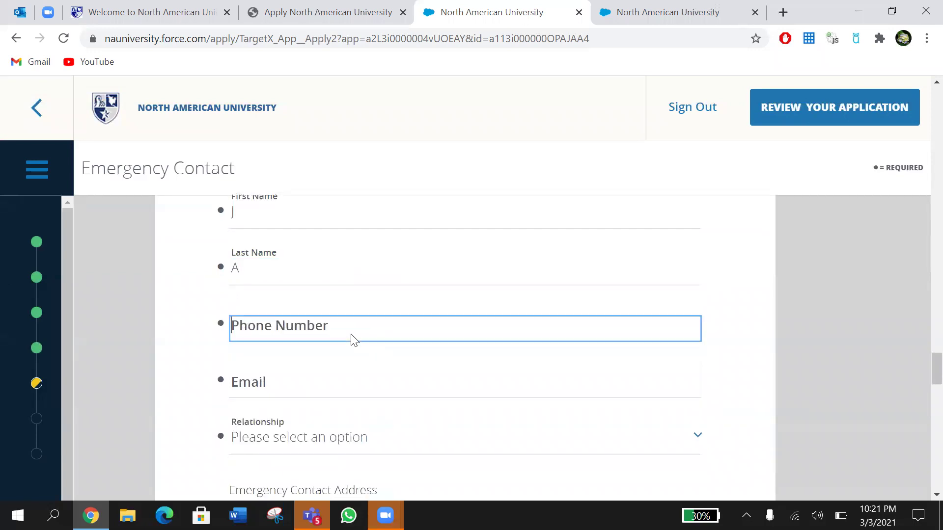
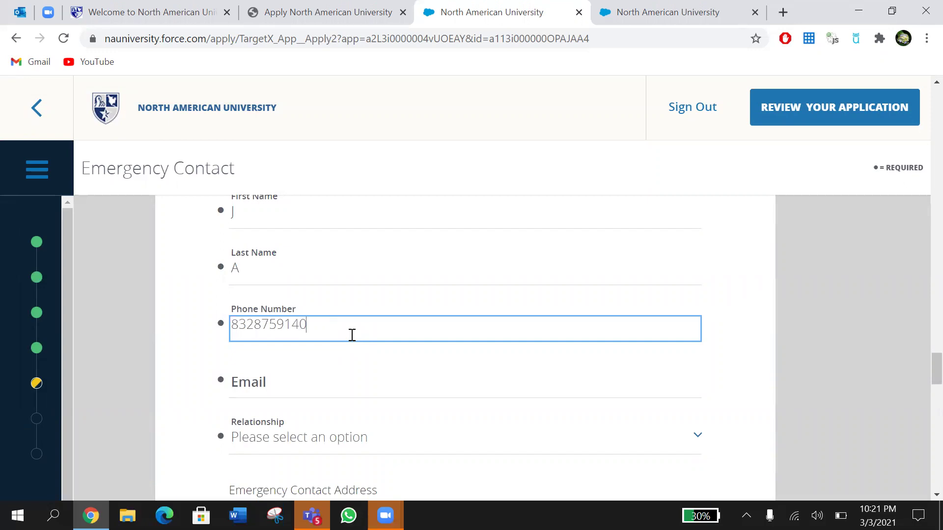
{"action": "left_click", "coordinate": [301, 381]}
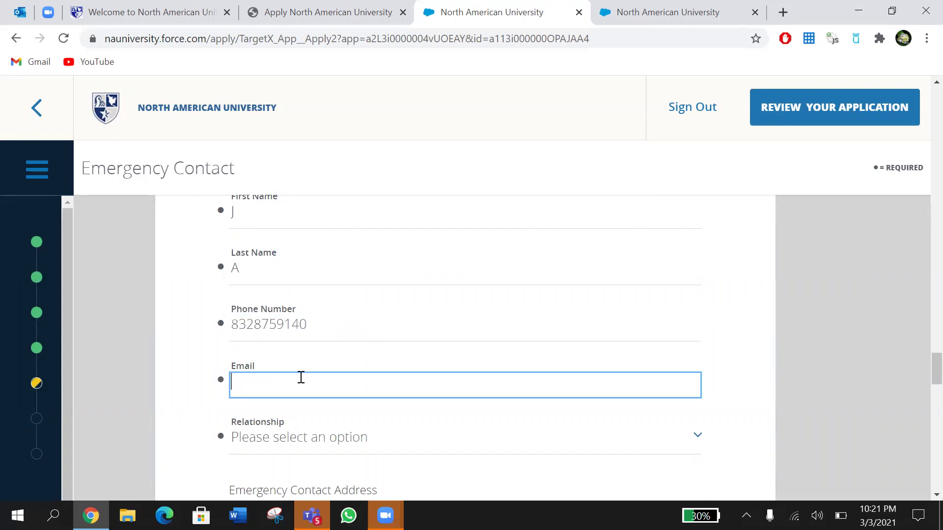
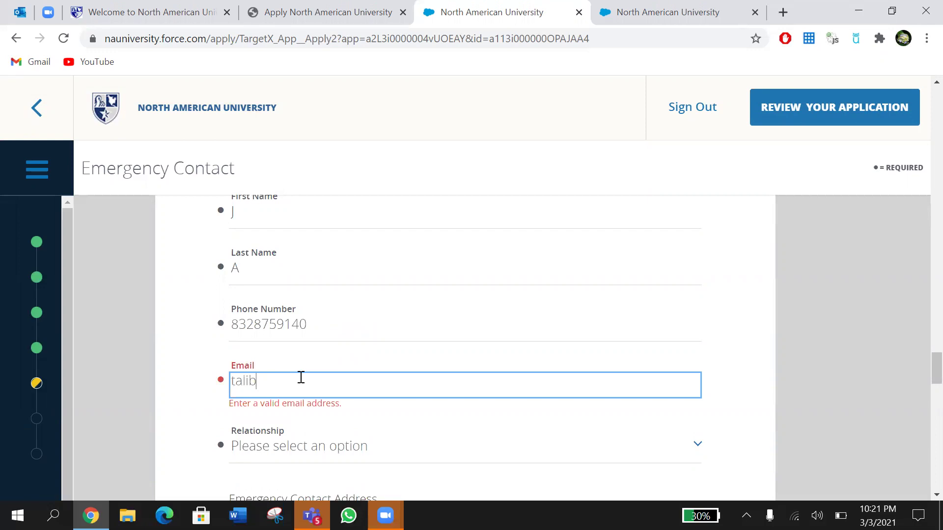
Step: Set the relationship to Mother and the address country to Dominican Republic, correcting Brunei
{"action": "scroll", "coordinate": [300, 377], "scroll_direction": "down", "scroll_amount": 3}
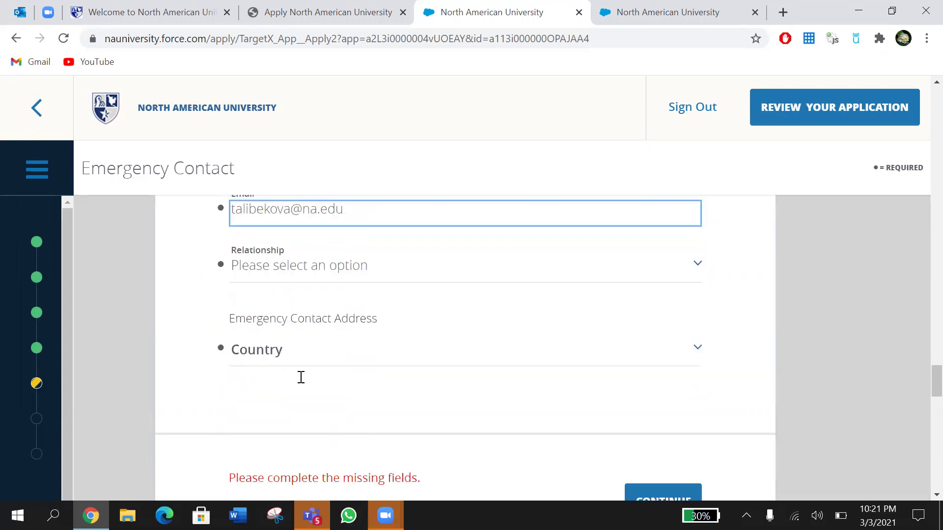
{"action": "left_click", "coordinate": [334, 268]}
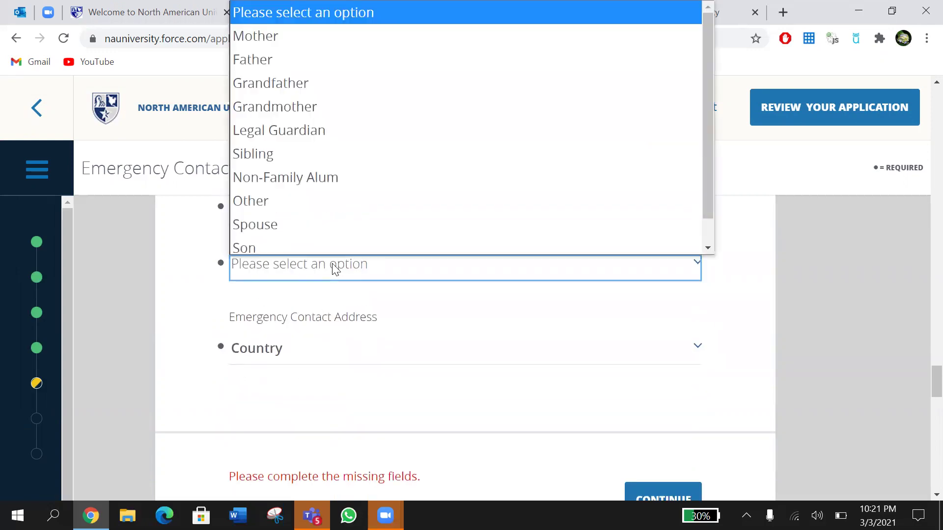
{"action": "left_click", "coordinate": [321, 31]}
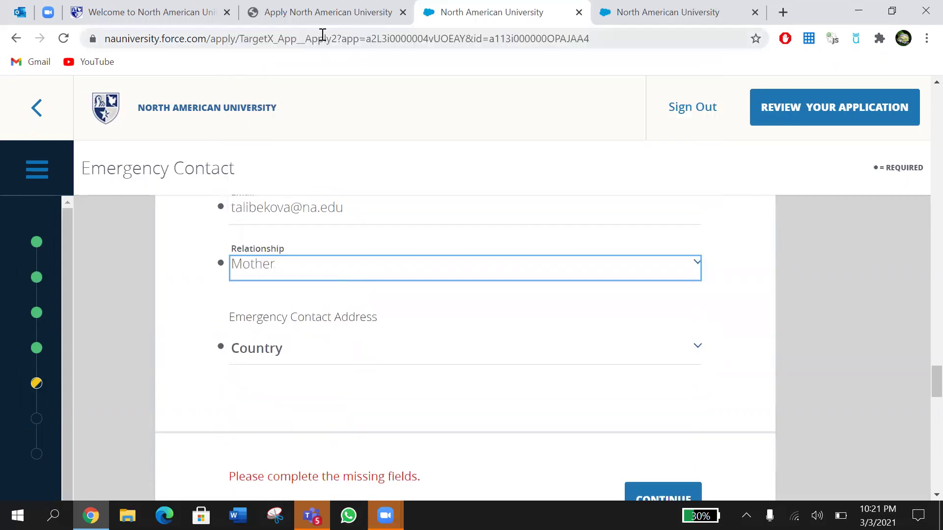
{"action": "left_click", "coordinate": [271, 358]}
{"action": "scroll", "coordinate": [316, 269], "scroll_direction": "down", "scroll_amount": 2}
{"action": "scroll", "coordinate": [330, 249], "scroll_direction": "down", "scroll_amount": 13}
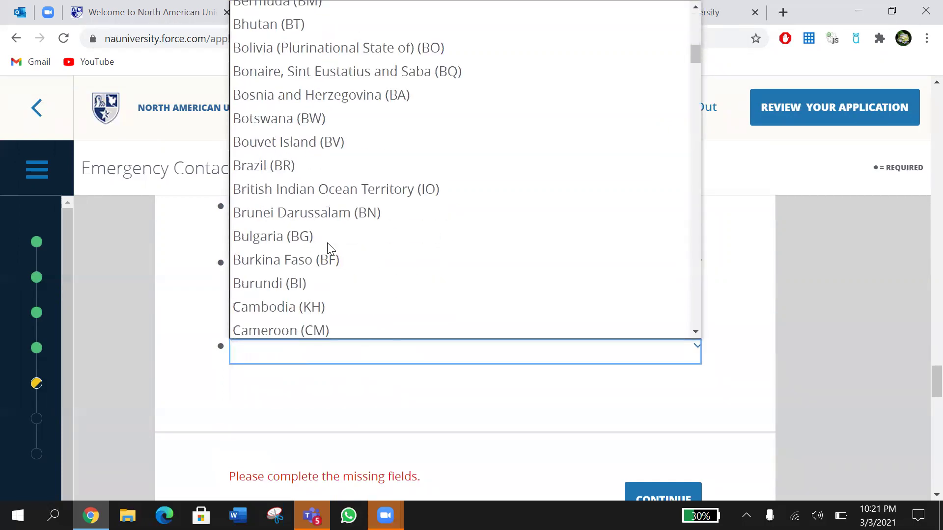
{"action": "left_click", "coordinate": [396, 86]}
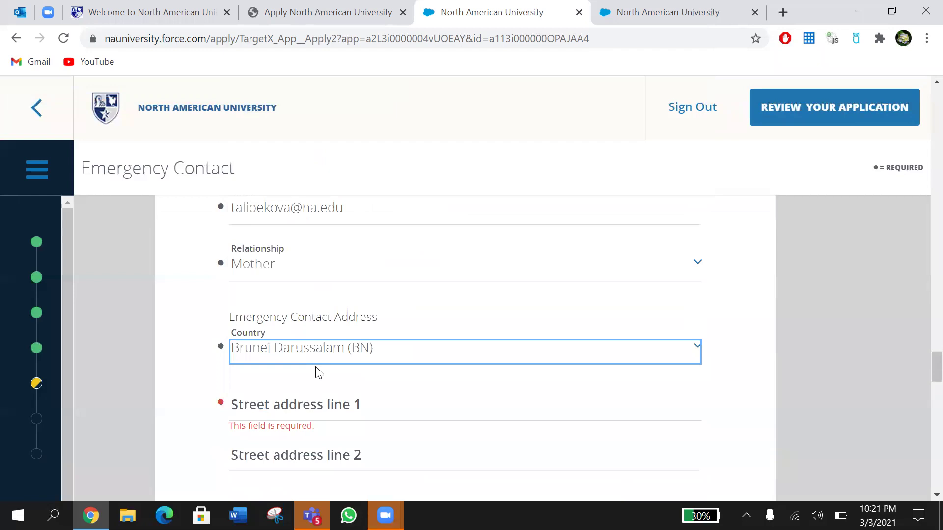
{"action": "left_click", "coordinate": [322, 348]}
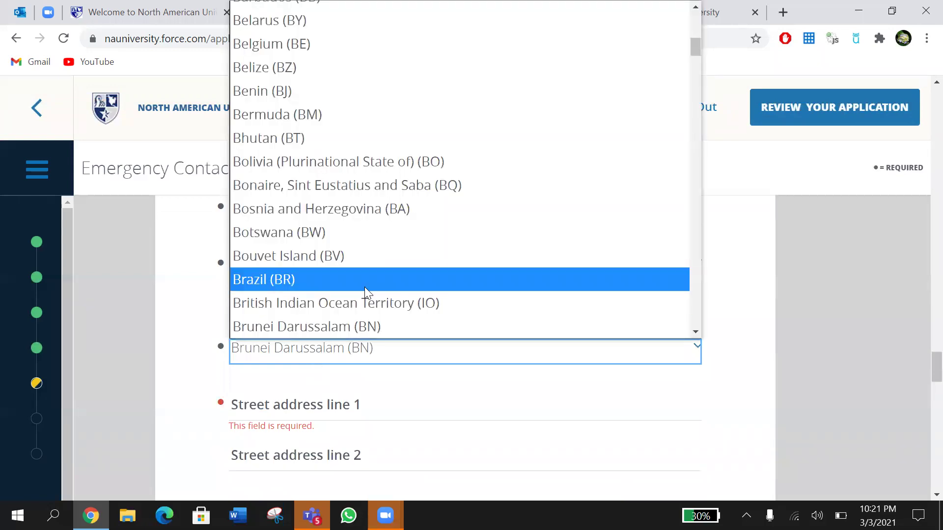
{"action": "left_click", "coordinate": [695, 332]}
{"action": "left_click_drag", "start_coordinate": [694, 331], "coordinate": [695, 332]}
{"action": "left_click", "coordinate": [407, 215]}
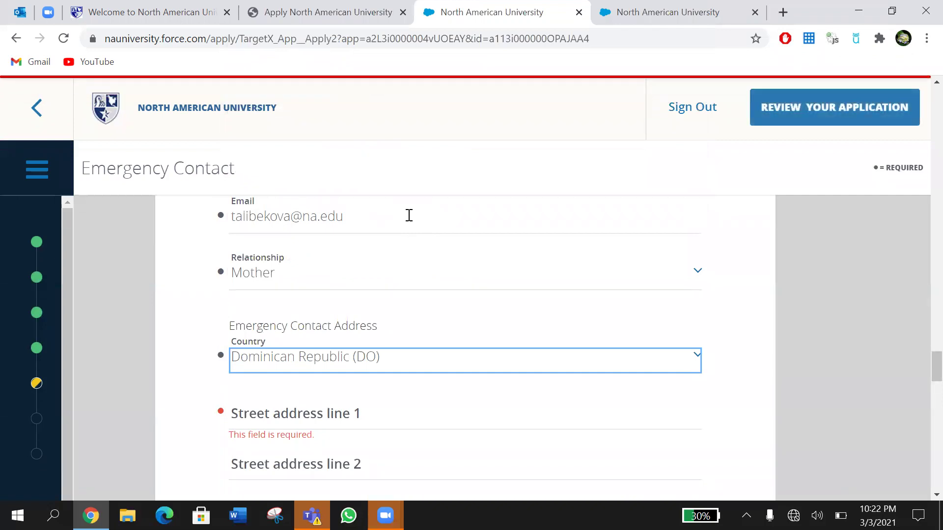
Step: Autofill the contact's street from a saved address and save the emergency contact
{"action": "left_click", "coordinate": [345, 417]}
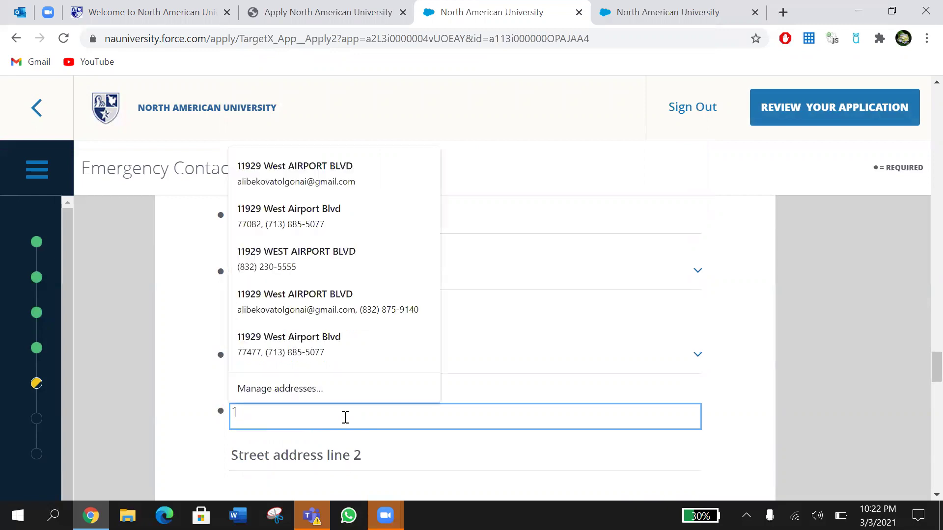
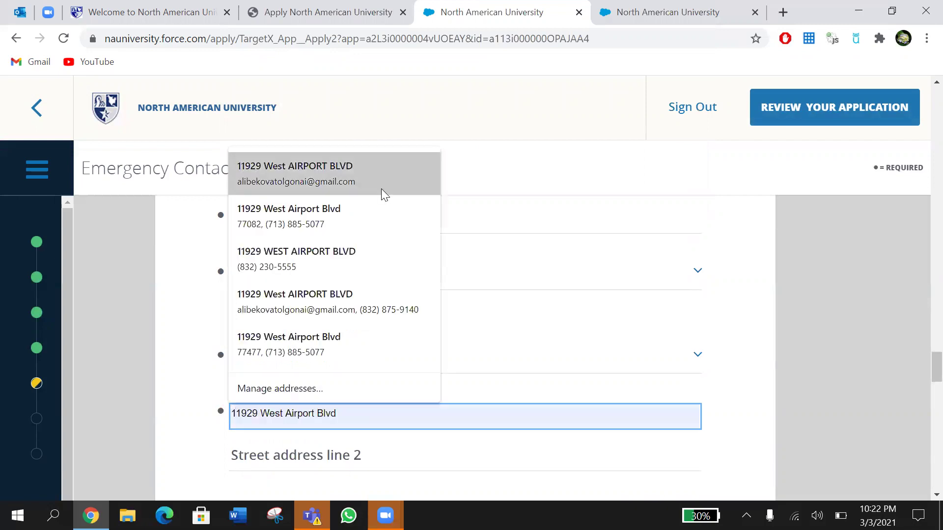
{"action": "left_click", "coordinate": [366, 188]}
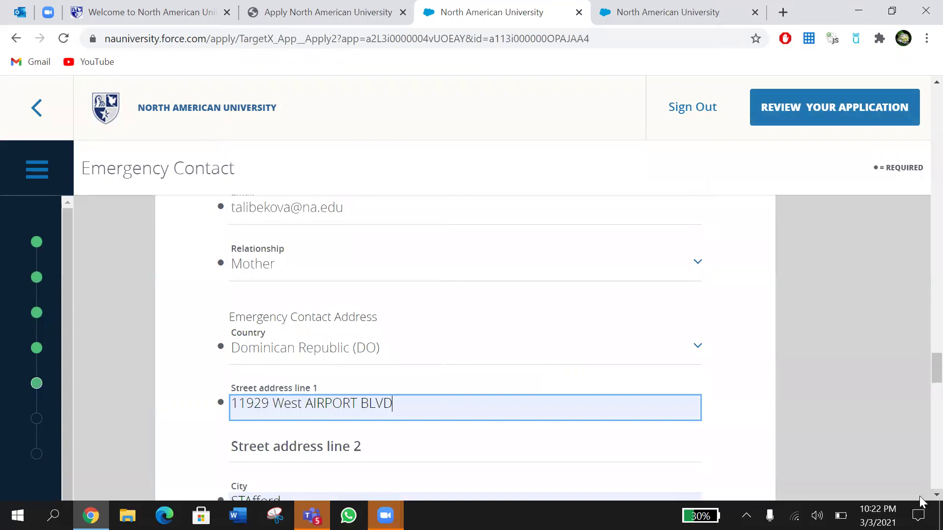
{"action": "scroll", "coordinate": [919, 495], "scroll_direction": "down", "scroll_amount": 4}
{"action": "scroll", "coordinate": [919, 494], "scroll_direction": "down", "scroll_amount": 6}
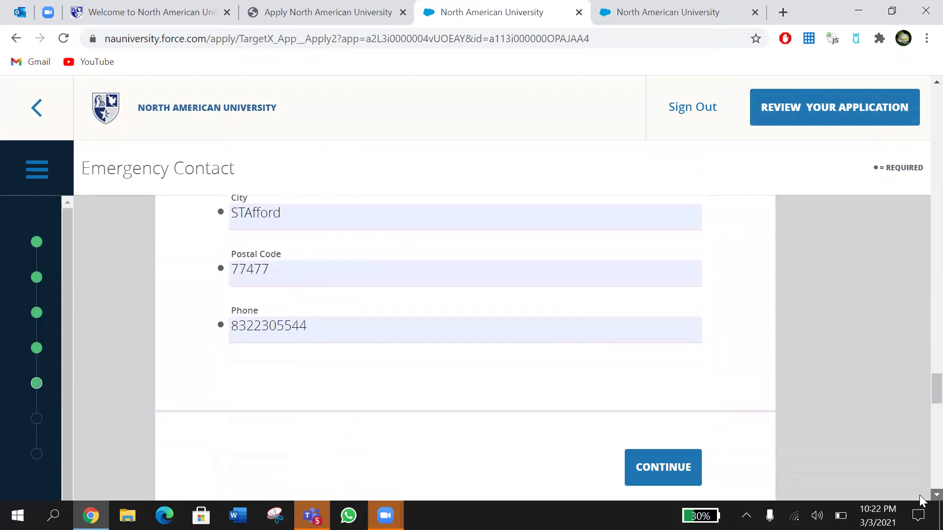
{"action": "left_click", "coordinate": [657, 324]}
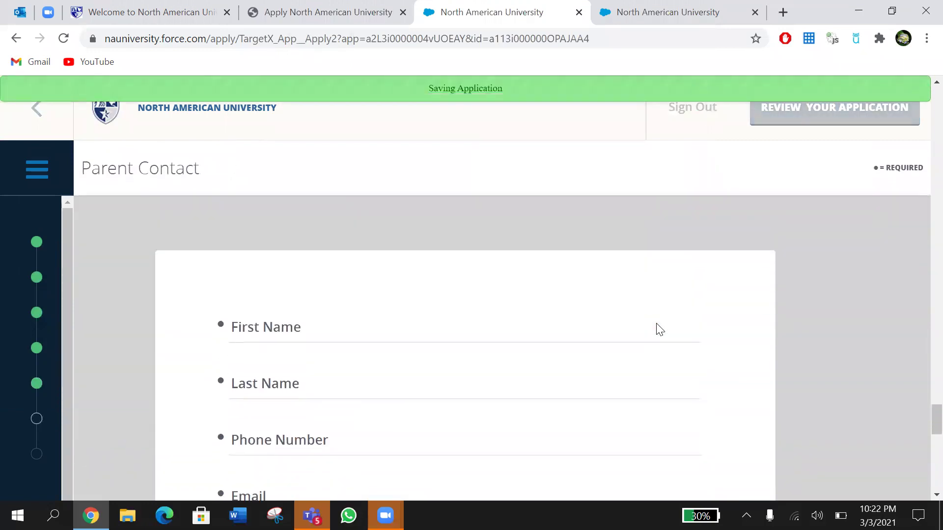
Step: Enter the parent's first and last name initials, phone number and e-mail, then submit the page
{"action": "left_click", "coordinate": [343, 335]}
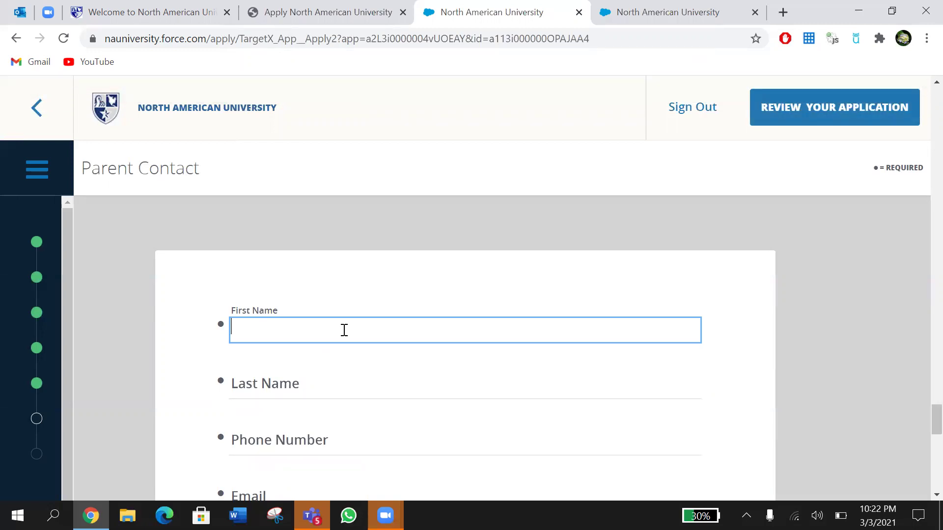
{"action": "type", "text": "J"}
{"action": "left_click", "coordinate": [301, 379]}
{"action": "type", "text": "A"}
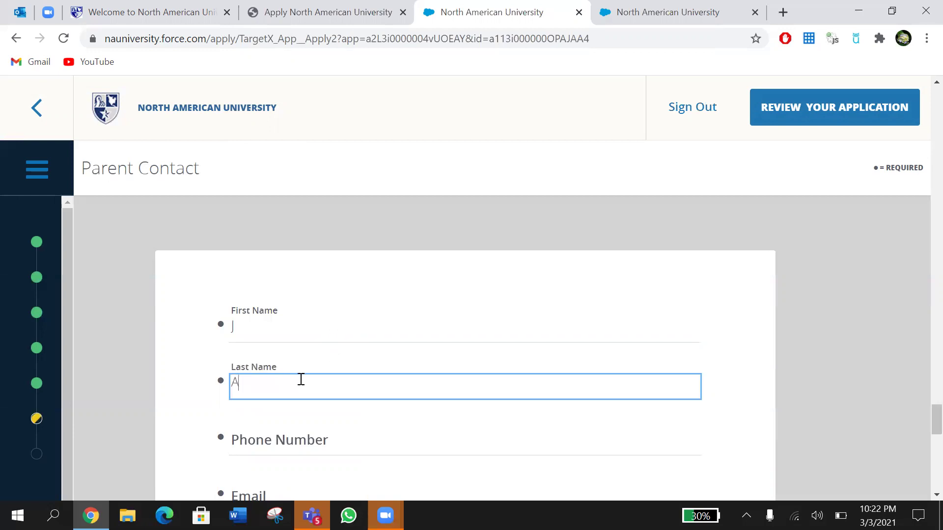
{"action": "key", "text": "Tab"}
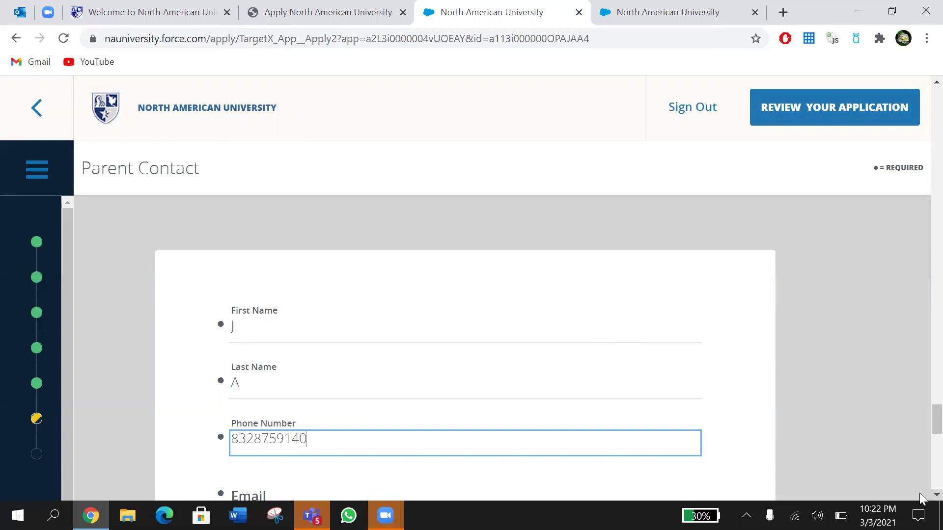
{"action": "scroll", "coordinate": [919, 492], "scroll_direction": "down", "scroll_amount": 5}
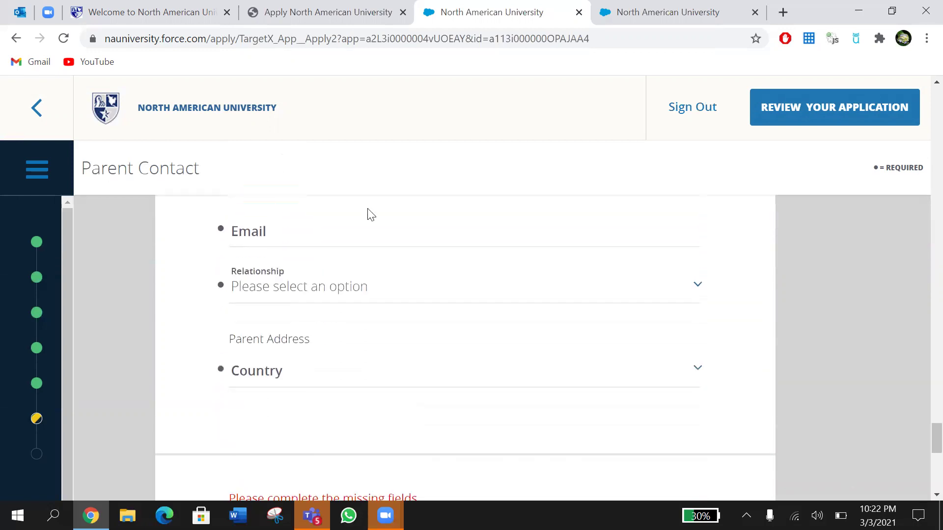
{"action": "left_click", "coordinate": [351, 240]}
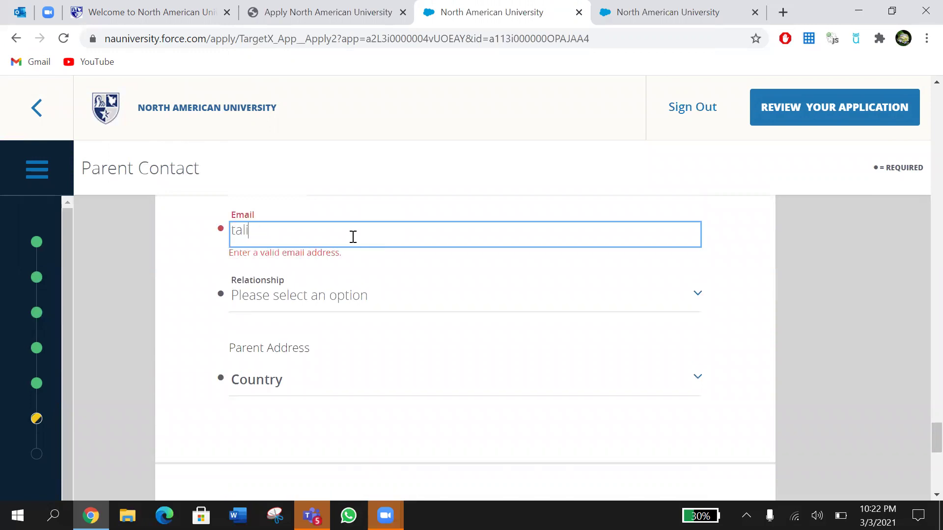
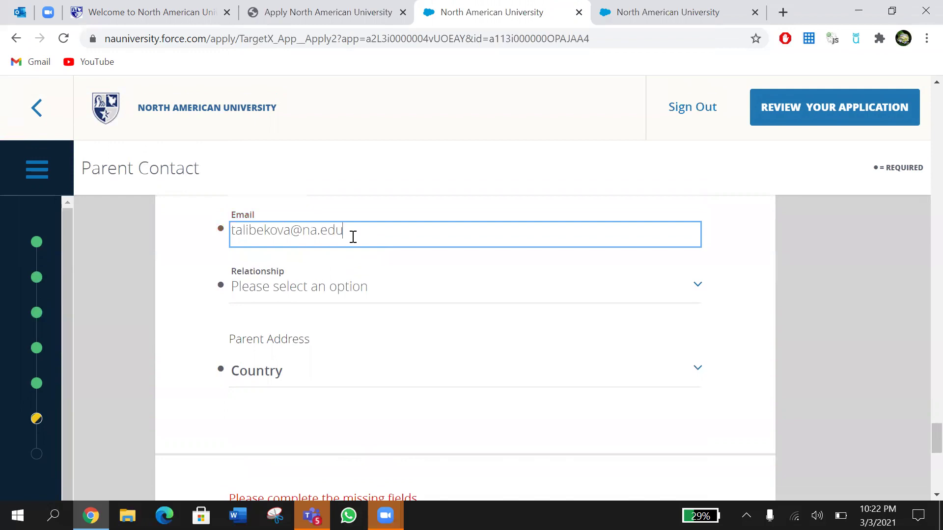
{"action": "key", "text": "Return"}
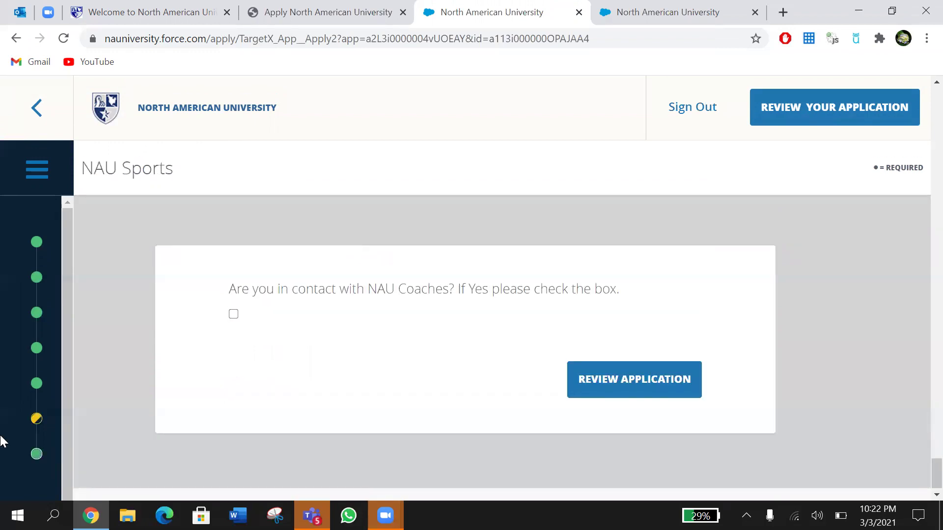
Step: Return to Parent Information and set the parent's relationship to Mother
{"action": "left_click", "coordinate": [32, 420]}
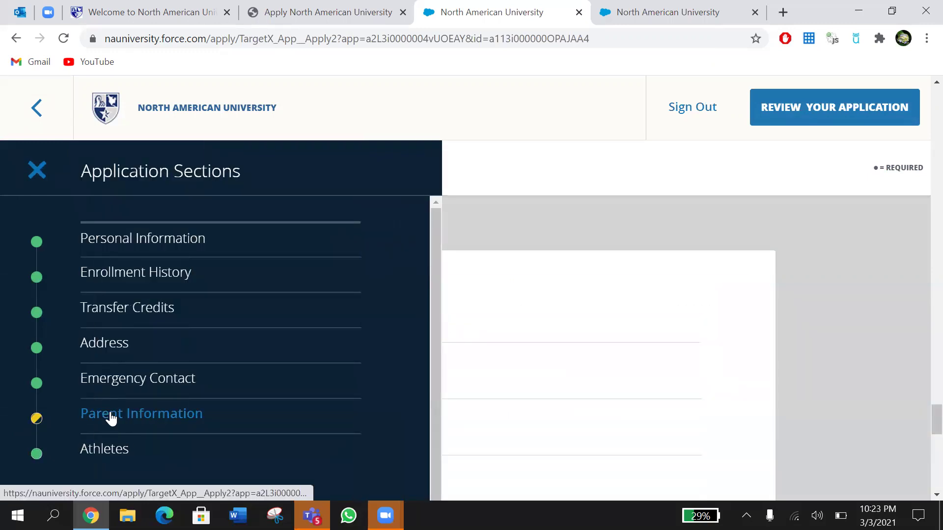
{"action": "left_click", "coordinate": [111, 417]}
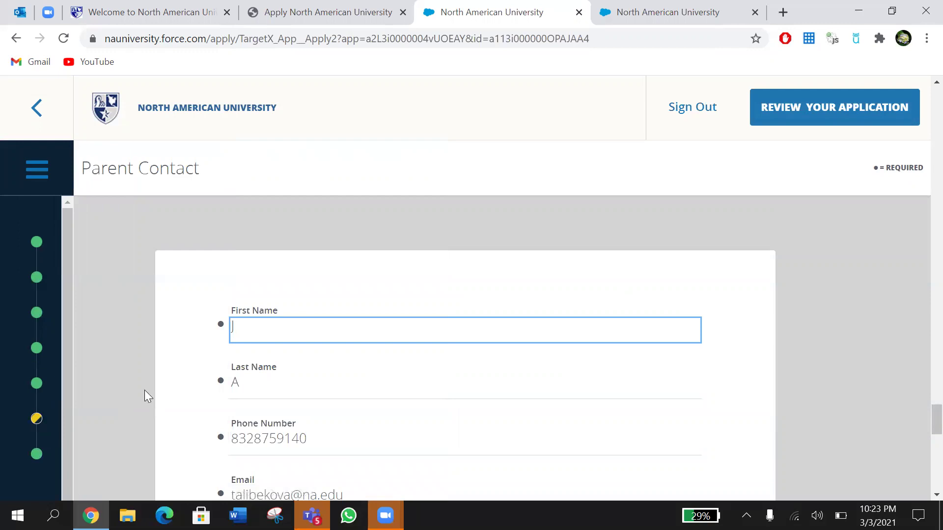
{"action": "scroll", "coordinate": [144, 390], "scroll_direction": "down", "scroll_amount": 5}
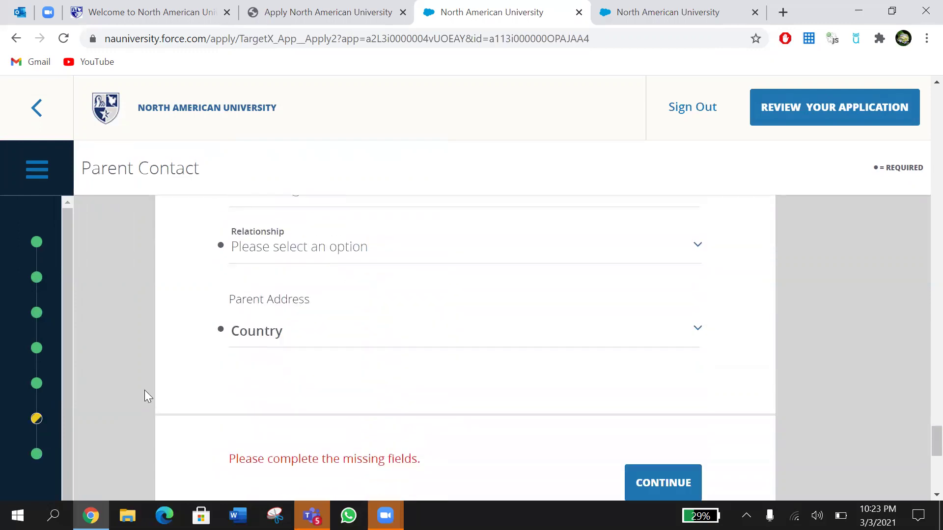
{"action": "left_click", "coordinate": [324, 245]}
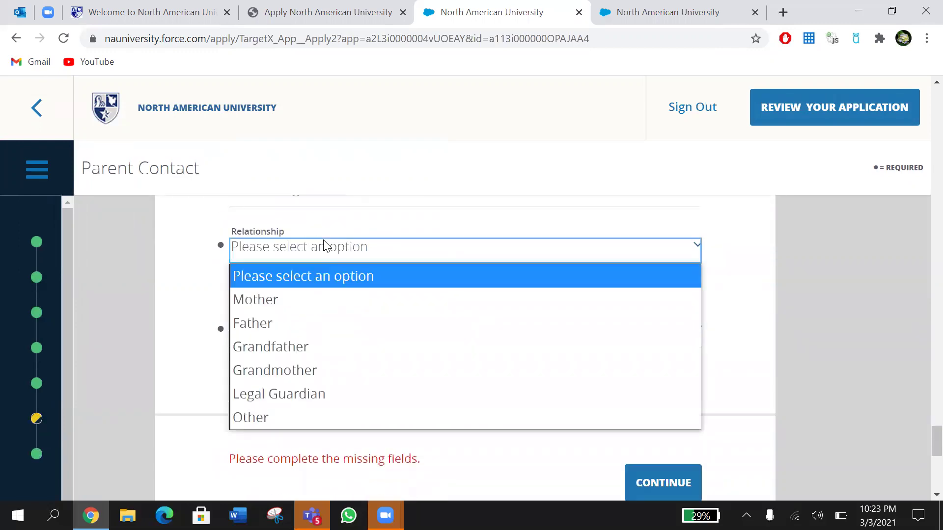
{"action": "left_click", "coordinate": [308, 299]}
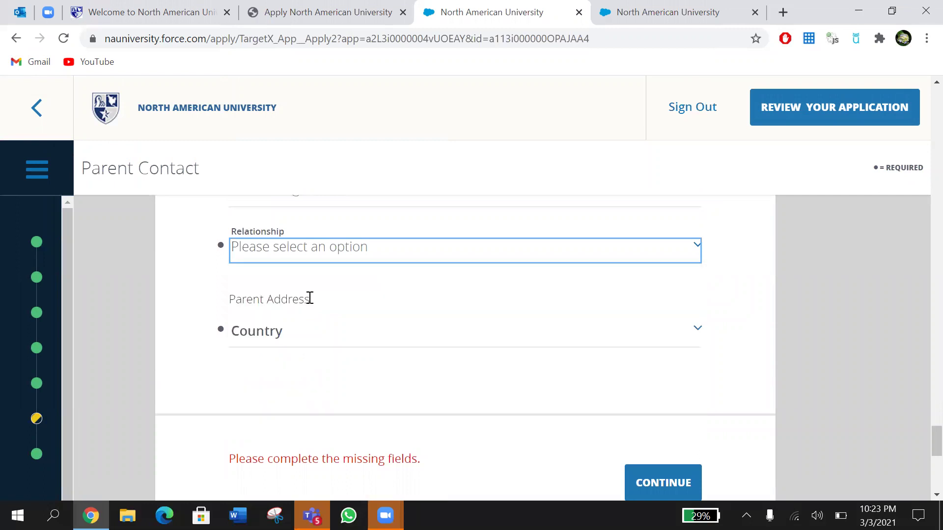
Step: Set the parent address country to Dominican Republic
{"action": "left_click", "coordinate": [288, 345]}
{"action": "scroll", "coordinate": [328, 241], "scroll_direction": "down", "scroll_amount": 10}
{"action": "scroll", "coordinate": [328, 236], "scroll_direction": "down", "scroll_amount": 8}
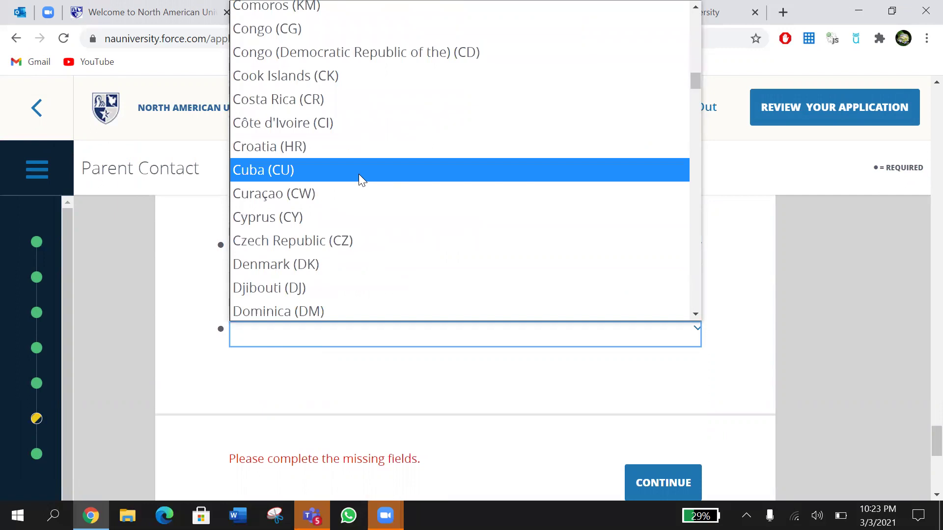
{"action": "scroll", "coordinate": [359, 174], "scroll_direction": "down", "scroll_amount": 2}
{"action": "left_click", "coordinate": [332, 254]}
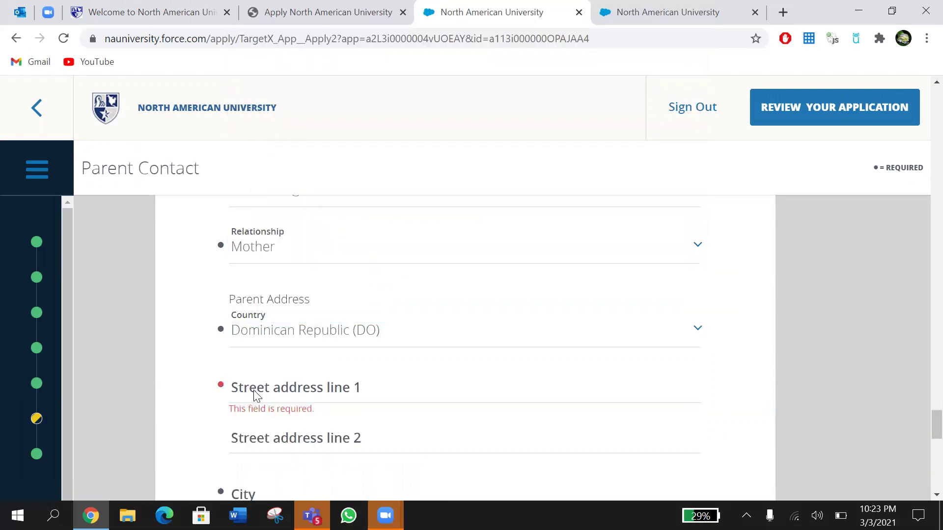
Step: Autofill the parent's street, city and postal code from a saved address and save
{"action": "left_click", "coordinate": [256, 396]}
{"action": "type", "text": "11"}
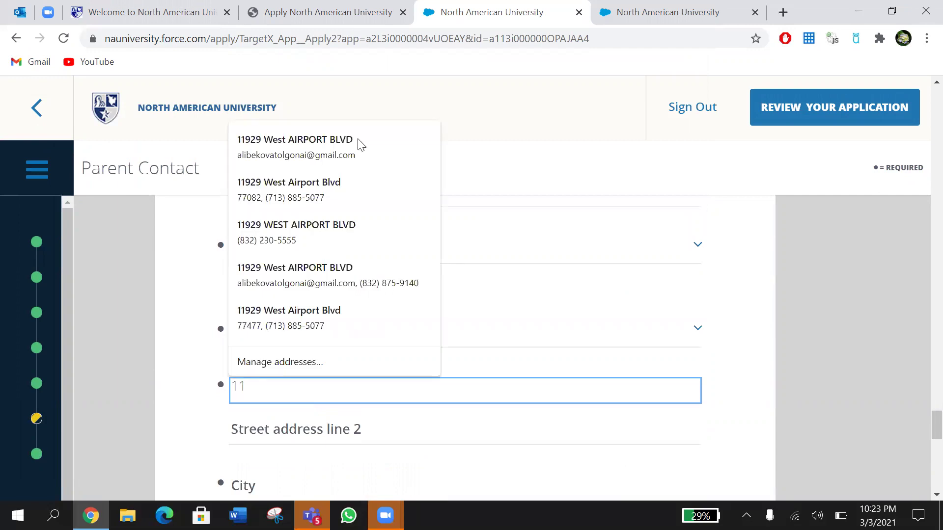
{"action": "left_click", "coordinate": [348, 151]}
{"action": "scroll", "coordinate": [336, 366], "scroll_direction": "down", "scroll_amount": 5}
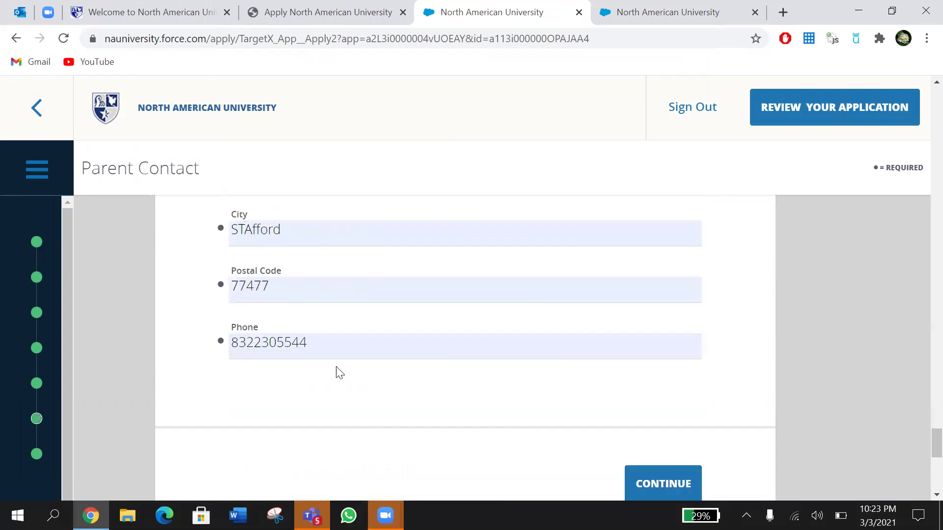
{"action": "scroll", "coordinate": [336, 372], "scroll_direction": "down", "scroll_amount": 1}
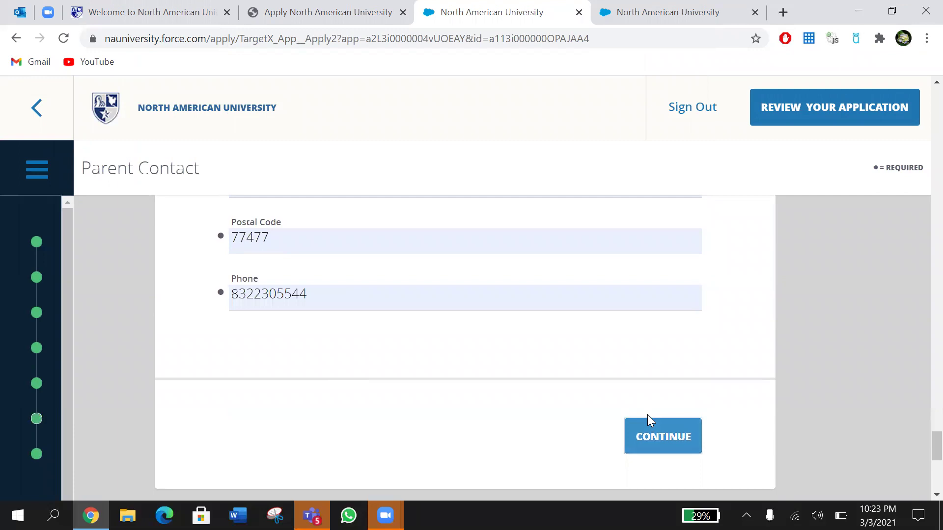
{"action": "left_click", "coordinate": [649, 421]}
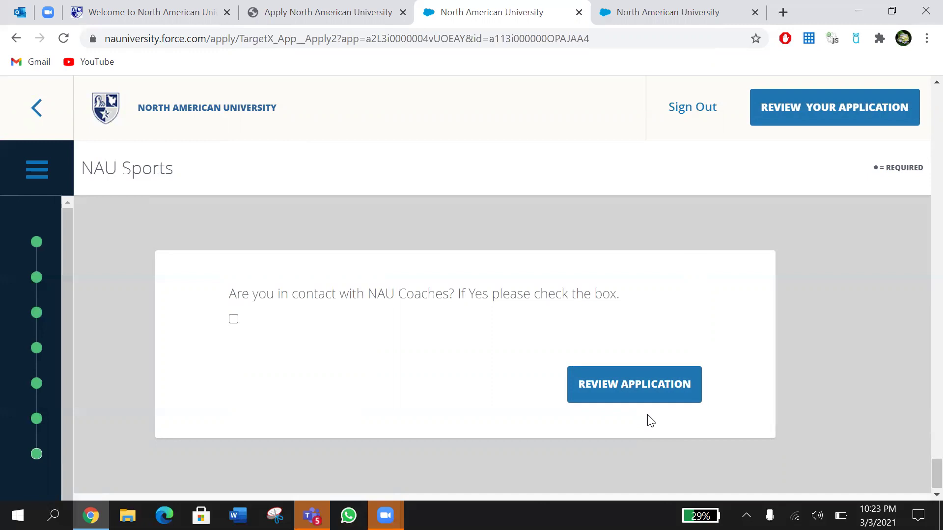
Step: Tick NAU coach contact, choose Baseball, enter the coach's name, and open the application review
{"action": "left_click", "coordinate": [234, 320]}
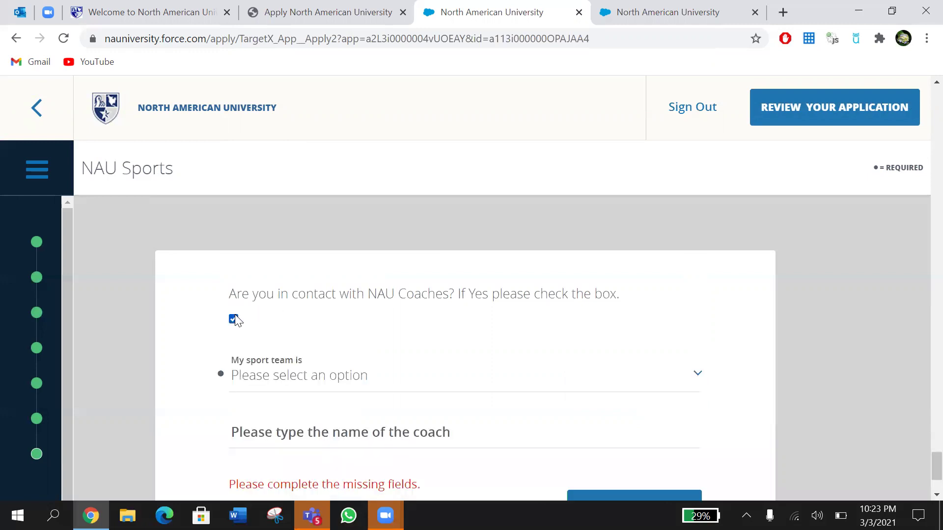
{"action": "scroll", "coordinate": [328, 331], "scroll_direction": "down", "scroll_amount": 2}
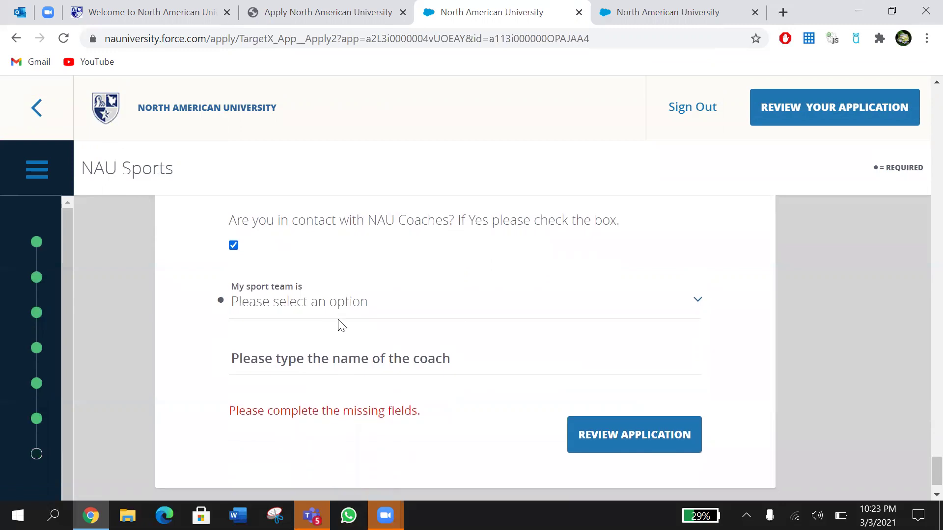
{"action": "left_click", "coordinate": [348, 314]}
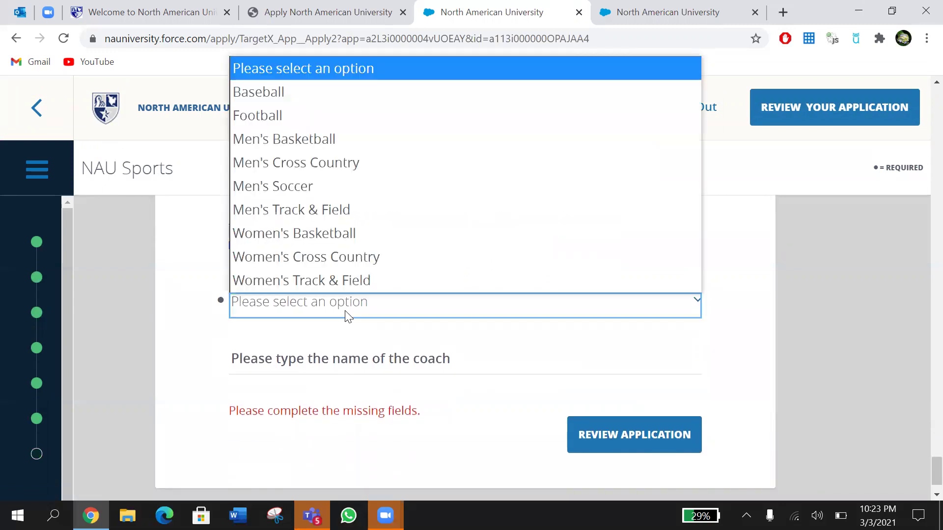
{"action": "left_click", "coordinate": [184, 312]}
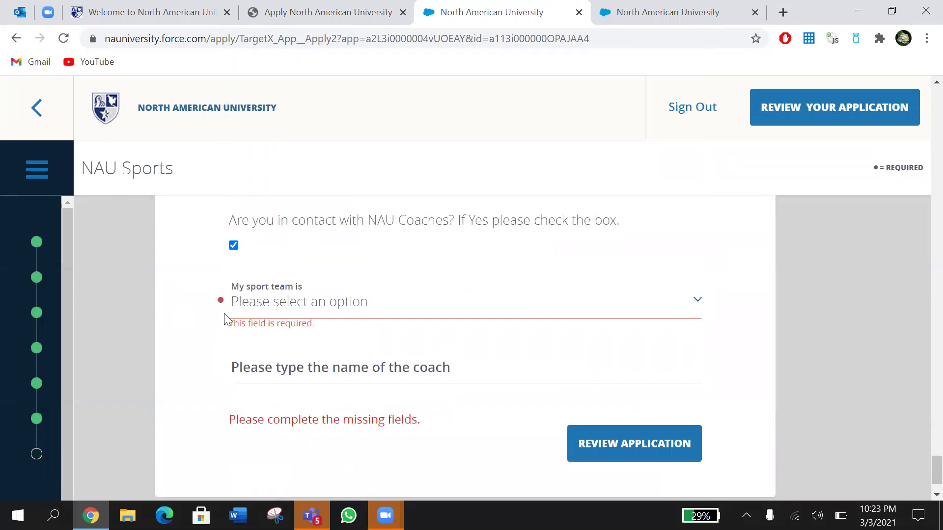
{"action": "left_click", "coordinate": [290, 305]}
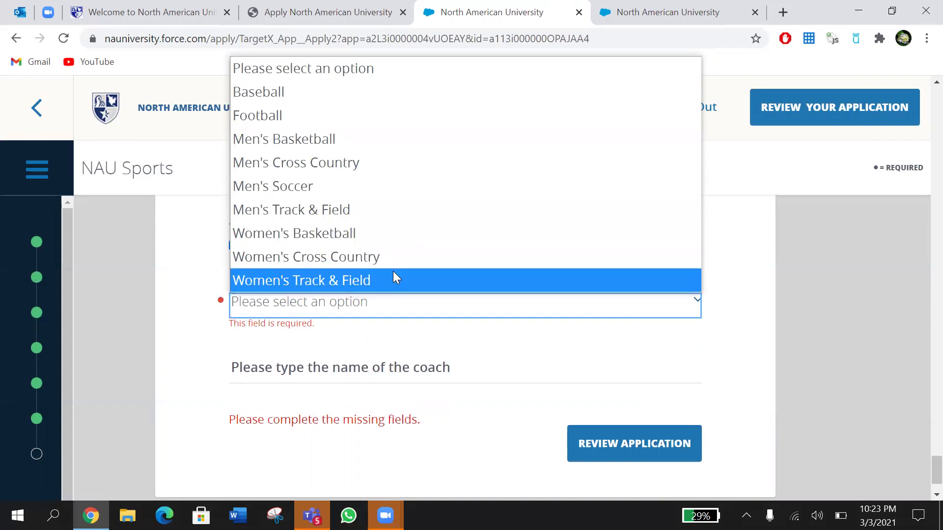
{"action": "left_click", "coordinate": [296, 93]}
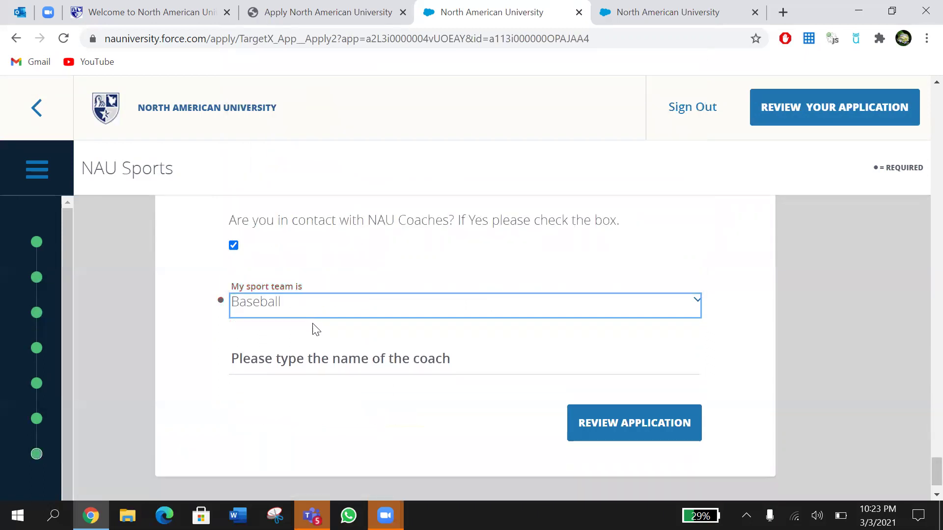
{"action": "left_click", "coordinate": [316, 359]}
{"action": "type", "text": "J"}
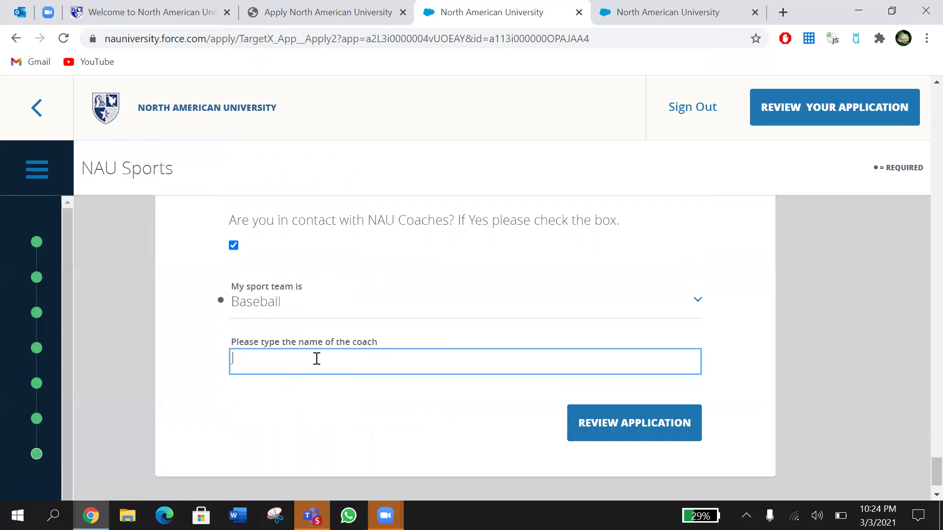
{"action": "left_click", "coordinate": [593, 423]}
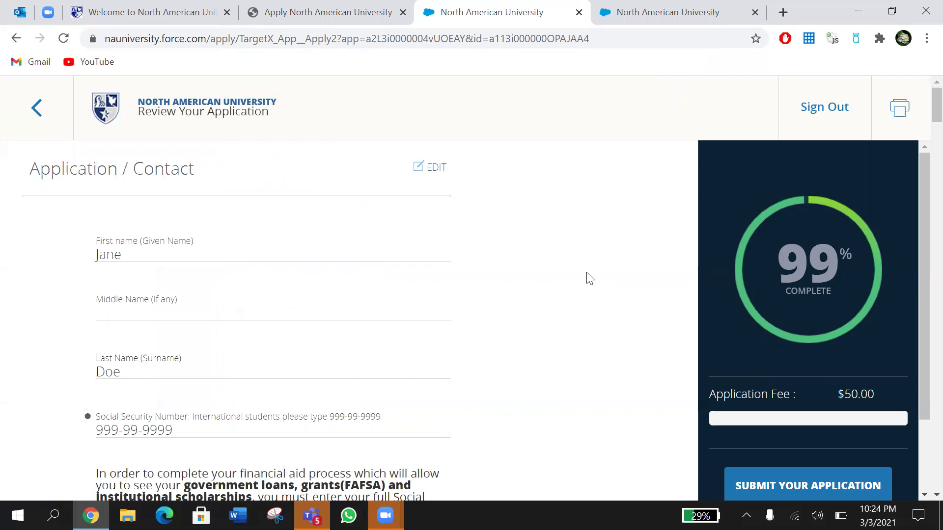
Step: Revisit the Enrollment History section, save it, and return to the application review
{"action": "scroll", "coordinate": [500, 329], "scroll_direction": "down", "scroll_amount": 6}
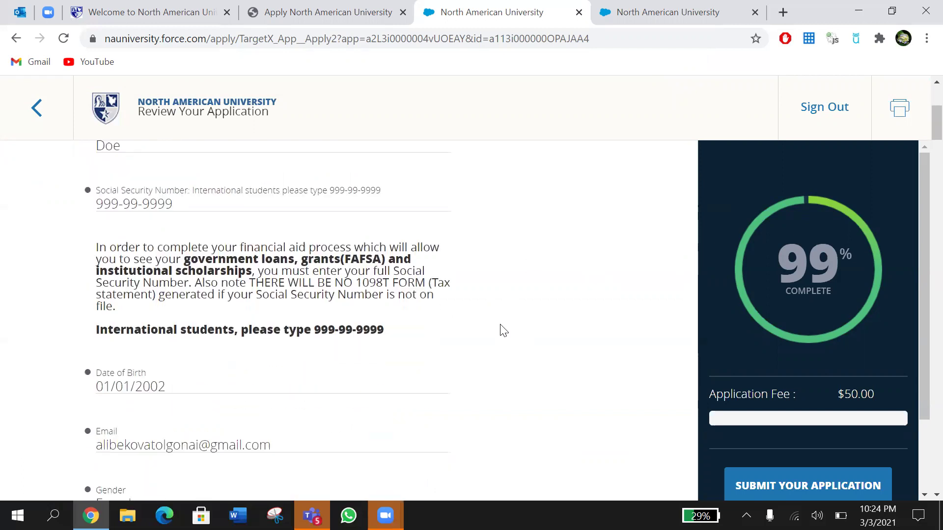
{"action": "scroll", "coordinate": [515, 275], "scroll_direction": "down", "scroll_amount": 15}
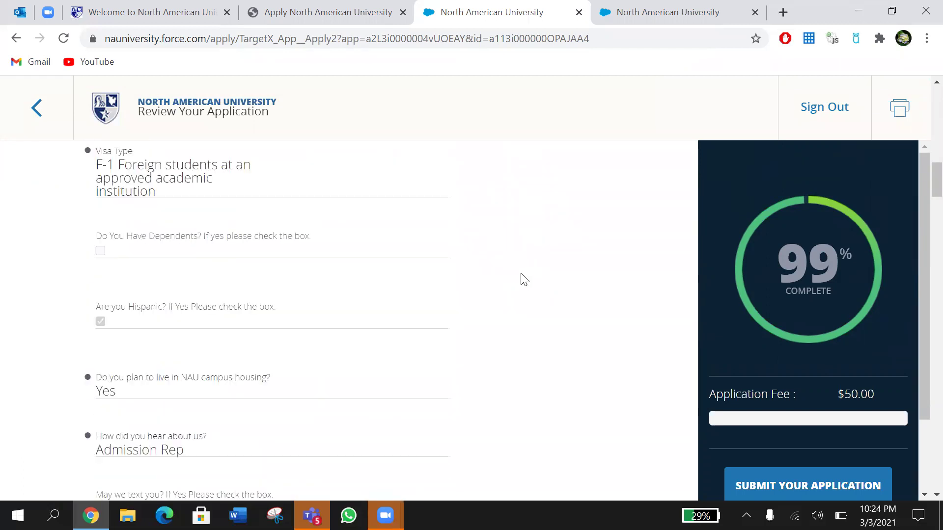
{"action": "left_click", "coordinate": [438, 255]}
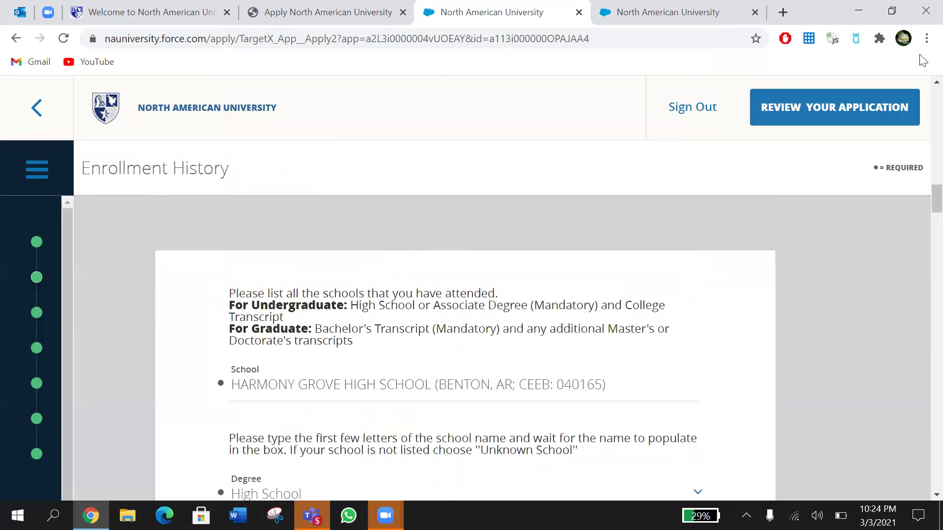
{"action": "left_click", "coordinate": [850, 118]}
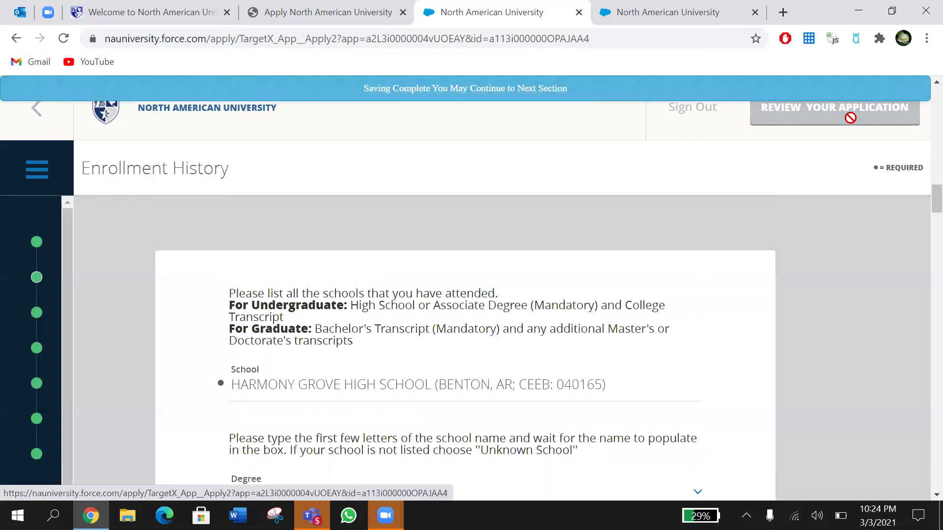
{"action": "left_click", "coordinate": [852, 123]}
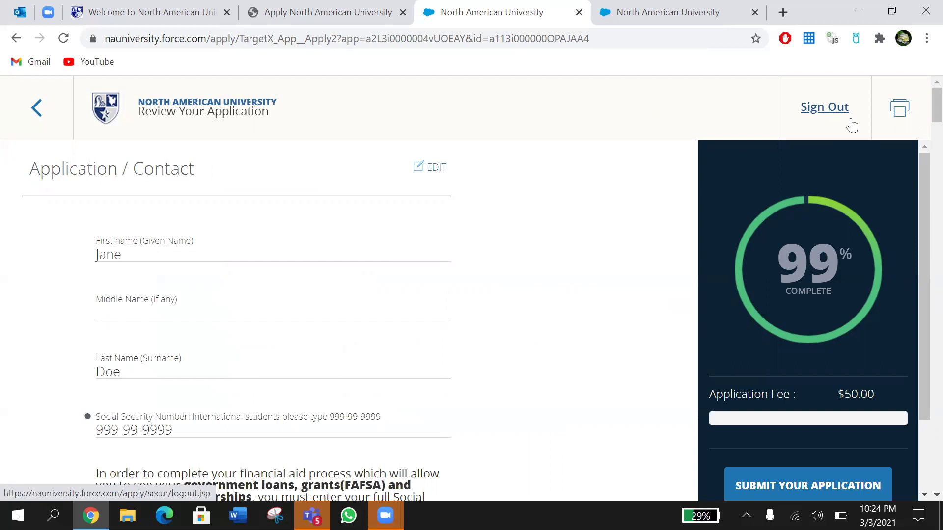
Step: Look through every section of the reviewed application and send it for submission
{"action": "scroll", "coordinate": [505, 300], "scroll_direction": "down", "scroll_amount": 2}
{"action": "scroll", "coordinate": [507, 301], "scroll_direction": "down", "scroll_amount": 2}
{"action": "scroll", "coordinate": [507, 302], "scroll_direction": "down", "scroll_amount": 2}
{"action": "scroll", "coordinate": [507, 302], "scroll_direction": "down", "scroll_amount": 4}
{"action": "scroll", "coordinate": [506, 301], "scroll_direction": "down", "scroll_amount": 6}
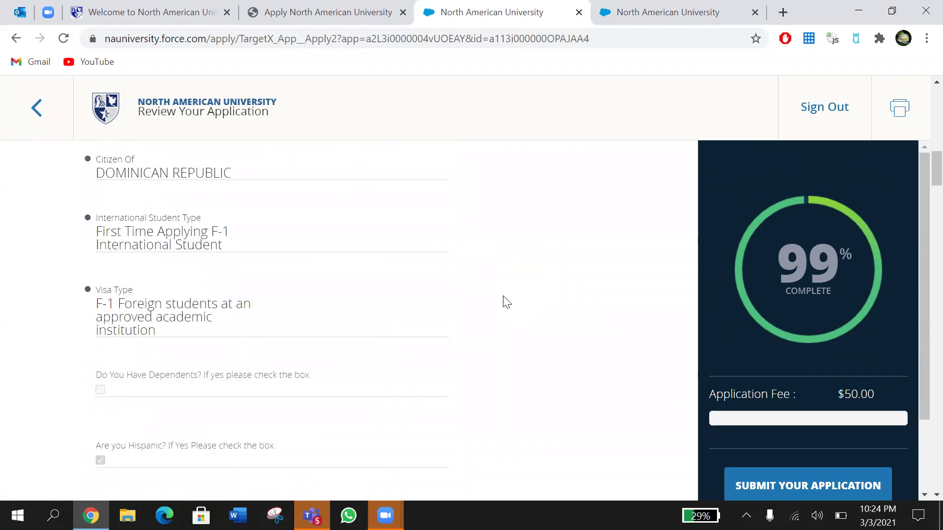
{"action": "scroll", "coordinate": [506, 300], "scroll_direction": "down", "scroll_amount": 10}
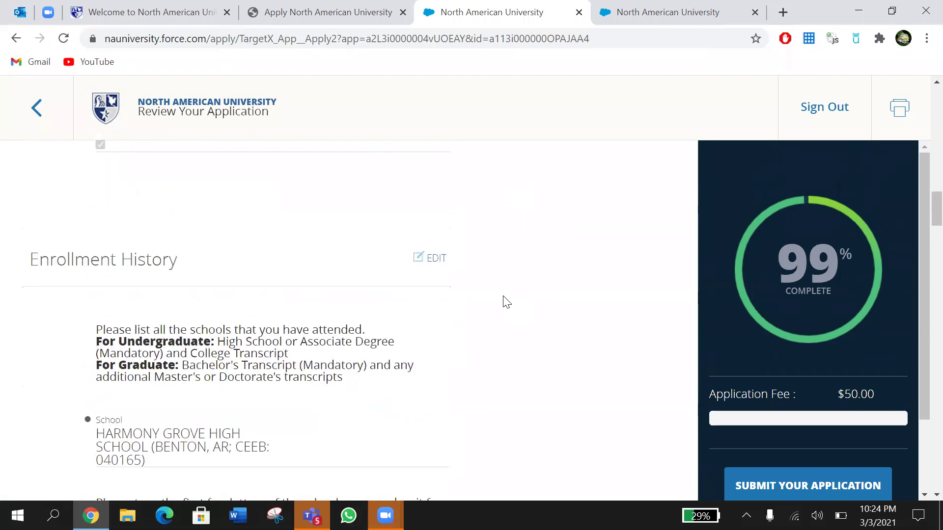
{"action": "scroll", "coordinate": [507, 301], "scroll_direction": "down", "scroll_amount": 7}
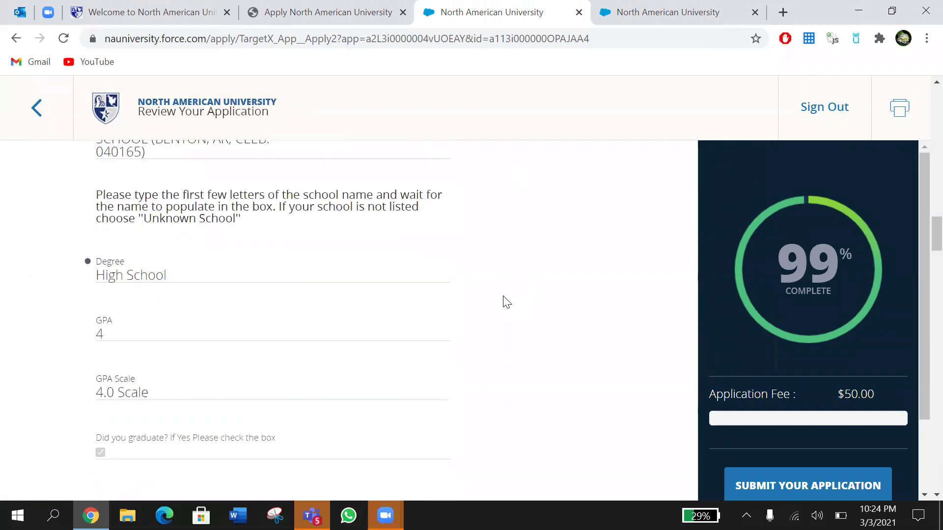
{"action": "scroll", "coordinate": [505, 301], "scroll_direction": "down", "scroll_amount": 6}
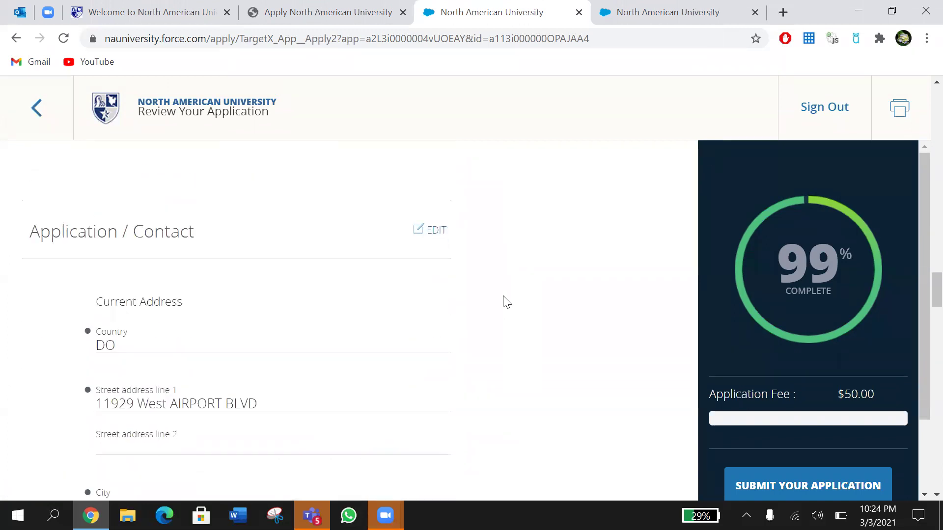
{"action": "scroll", "coordinate": [507, 301], "scroll_direction": "down", "scroll_amount": 5}
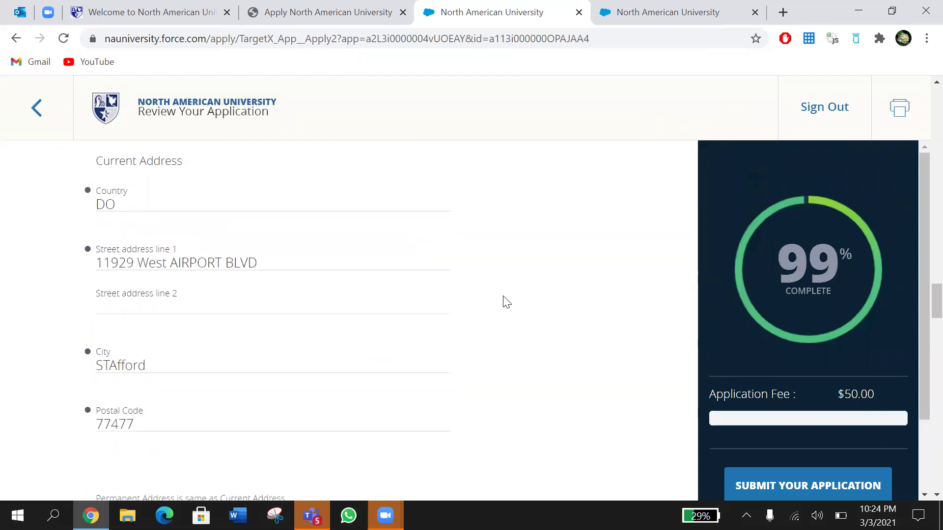
{"action": "scroll", "coordinate": [507, 301], "scroll_direction": "down", "scroll_amount": 10}
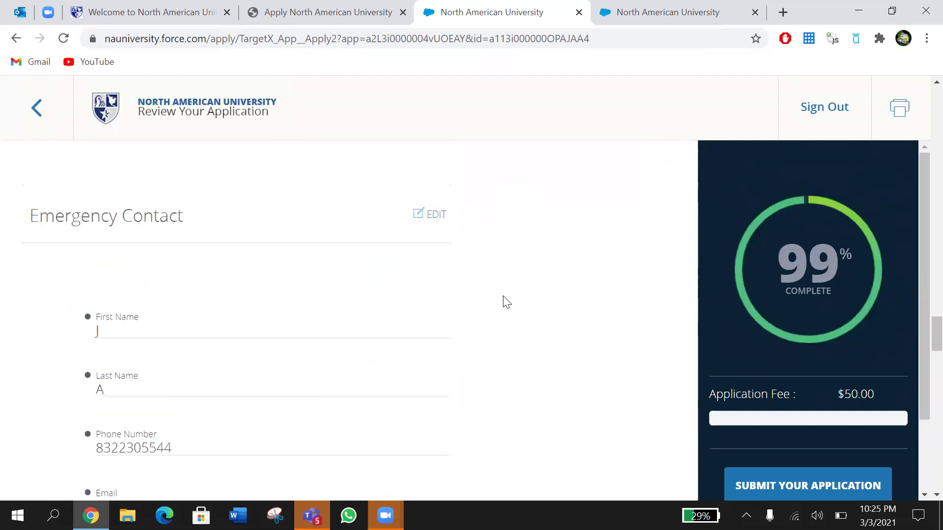
{"action": "scroll", "coordinate": [524, 226], "scroll_direction": "down", "scroll_amount": 12}
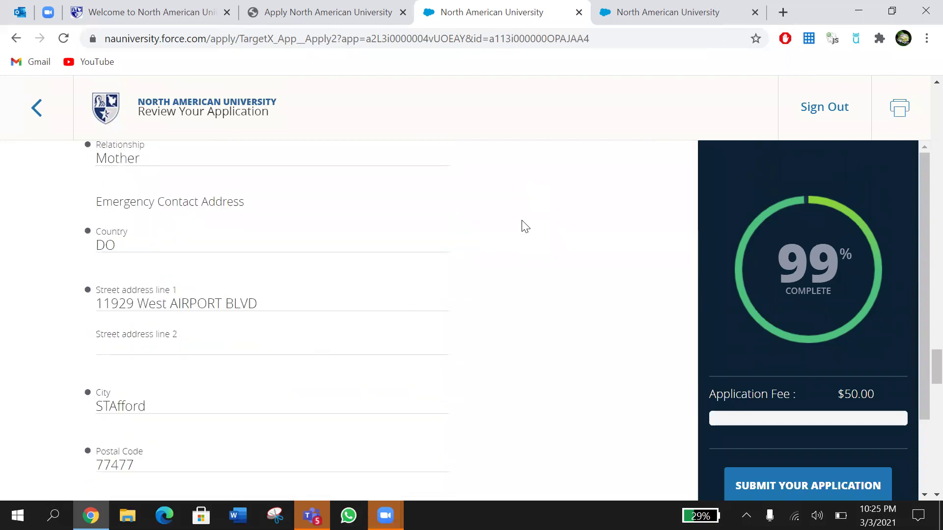
{"action": "scroll", "coordinate": [524, 226], "scroll_direction": "down", "scroll_amount": 12}
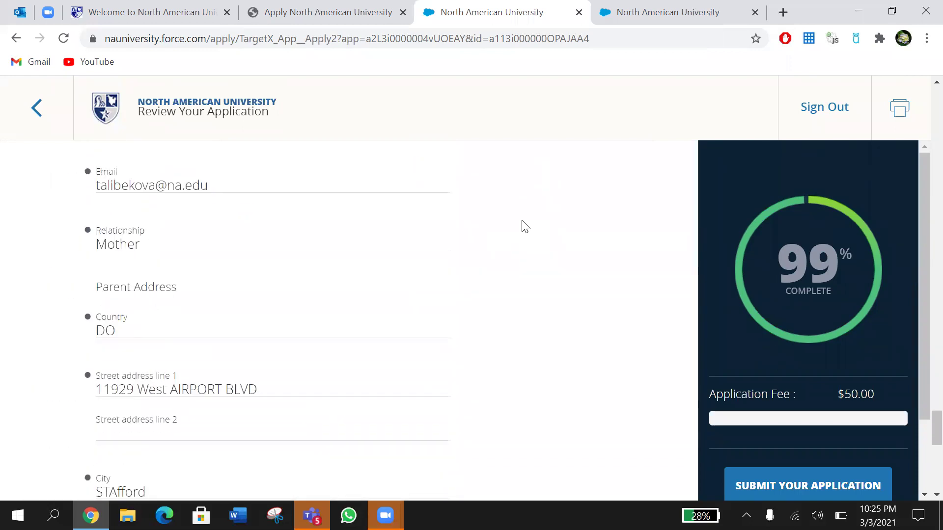
{"action": "scroll", "coordinate": [524, 226], "scroll_direction": "down", "scroll_amount": 2}
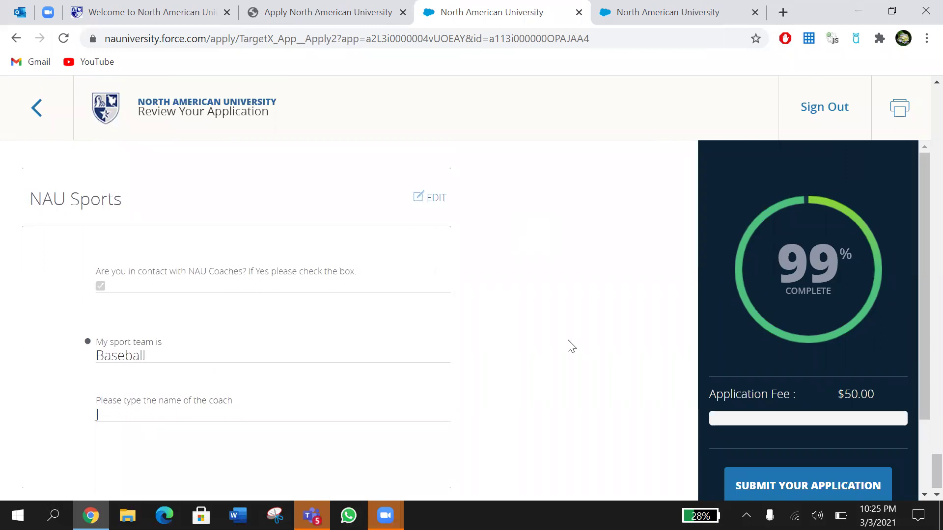
{"action": "scroll", "coordinate": [746, 293], "scroll_direction": "down", "scroll_amount": 2}
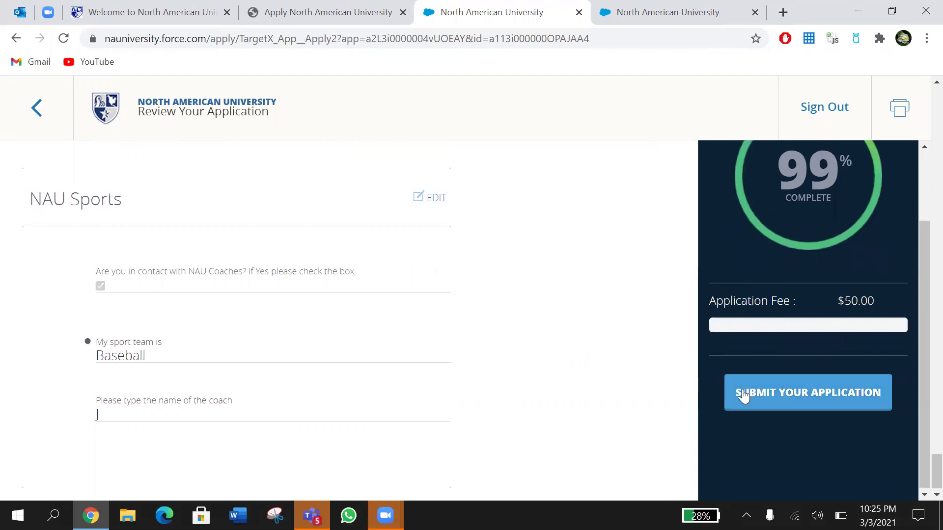
{"action": "left_click", "coordinate": [794, 391]}
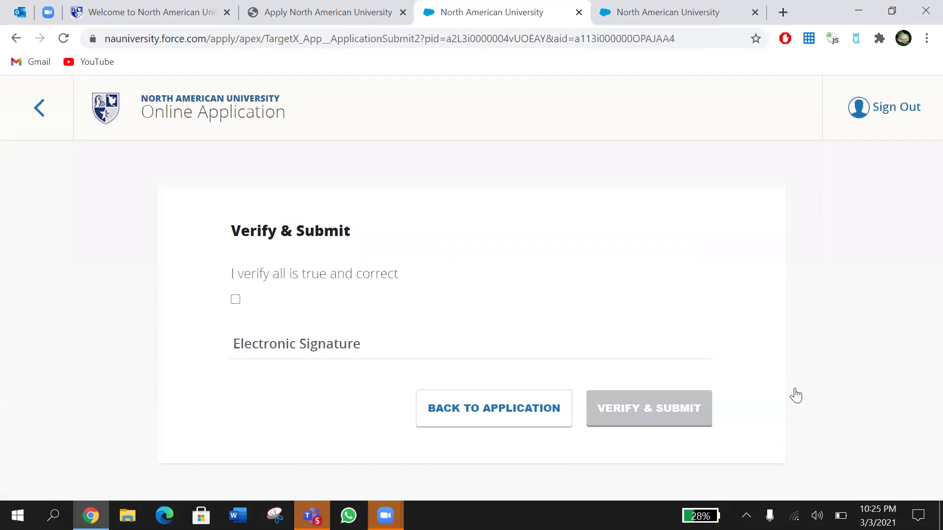
Step: Certify the information is true and correct, sign with the applicant's name, and Verify & Submit
{"action": "left_click", "coordinate": [236, 299]}
{"action": "left_click", "coordinate": [260, 343]}
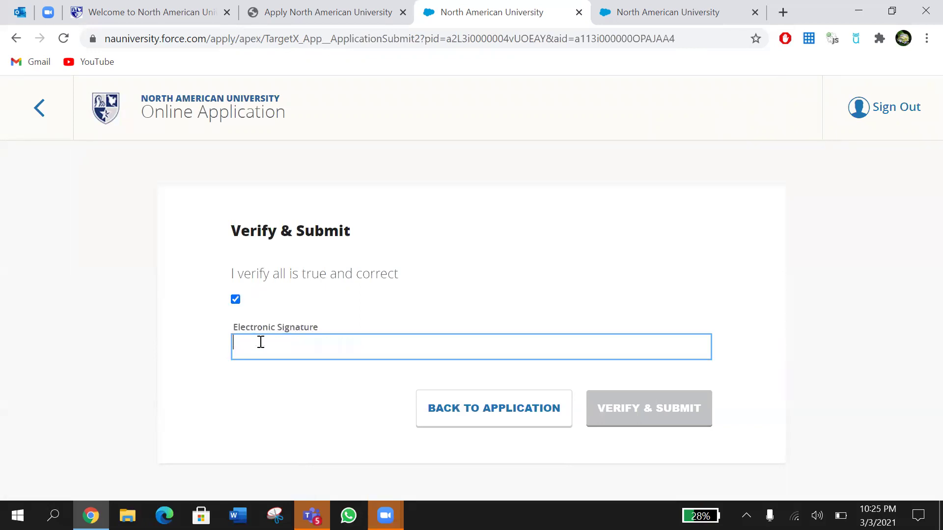
{"action": "type", "text": "Jane"}
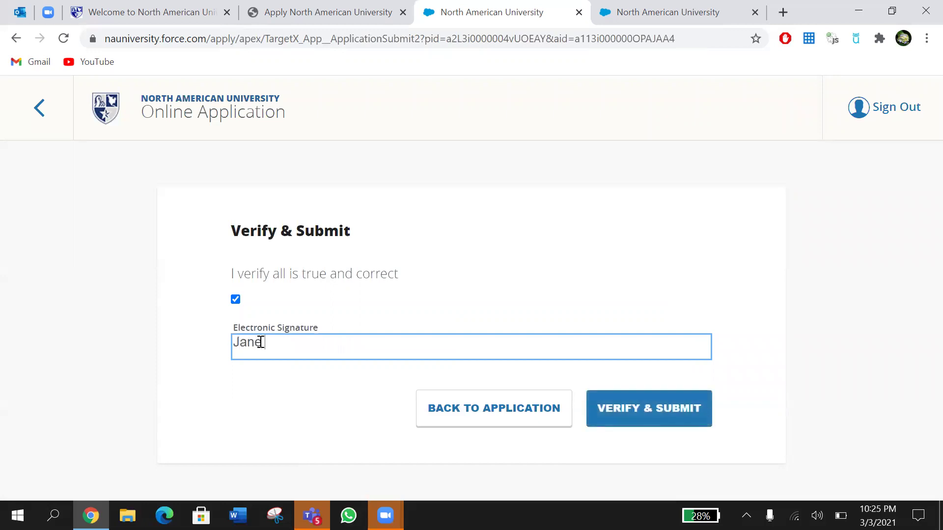
{"action": "left_click", "coordinate": [654, 408]}
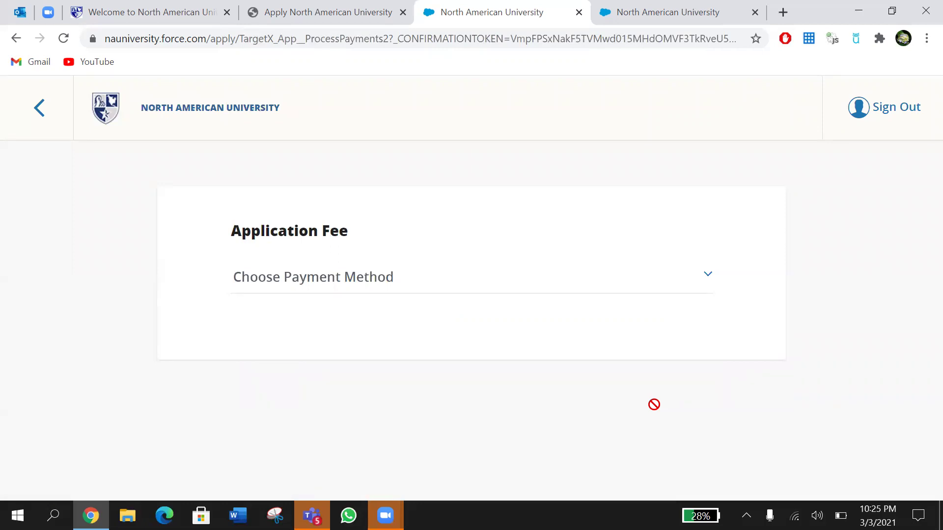
Step: Choose Pay Online as the payment method and proceed to the $50 PayPal checkout
{"action": "left_click", "coordinate": [525, 286]}
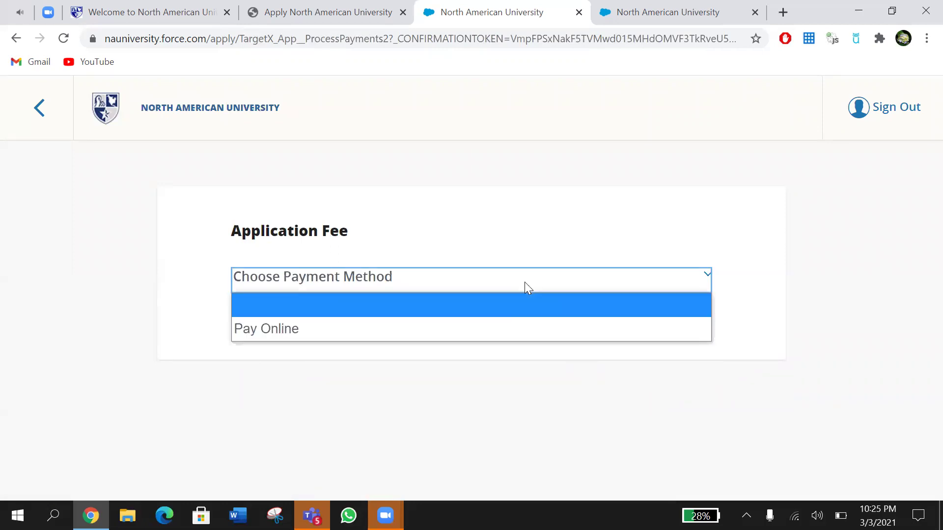
{"action": "left_click", "coordinate": [506, 326]}
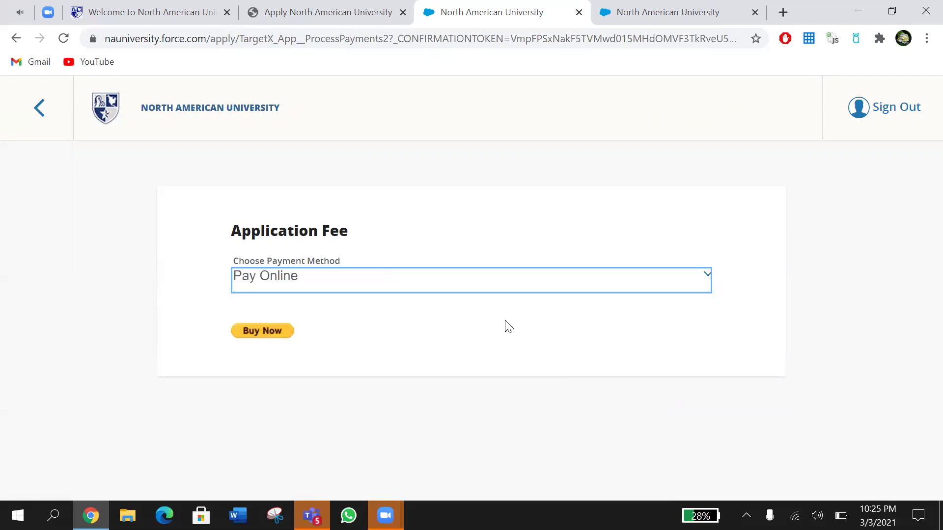
{"action": "left_click", "coordinate": [267, 337]}
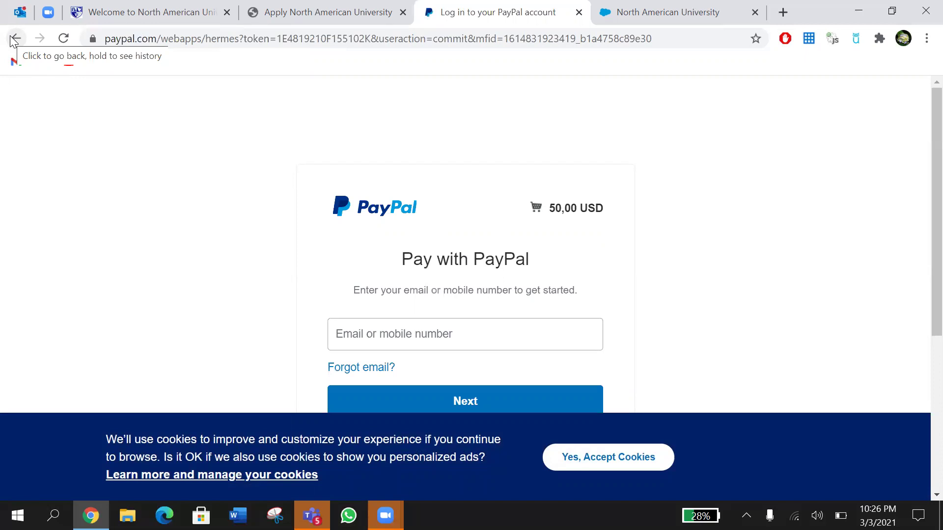
Step: Leave the PayPal tab and open the North American University application sign-in page
{"action": "left_click", "coordinate": [263, 10]}
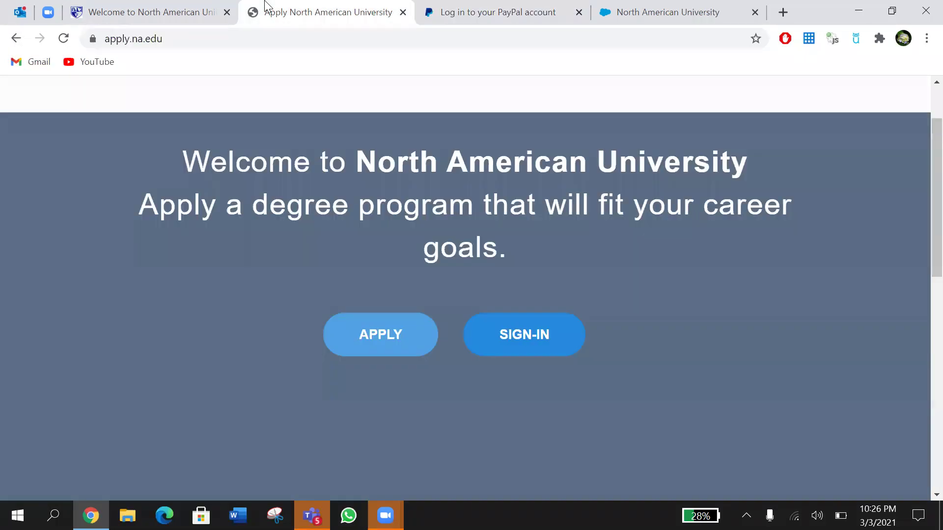
{"action": "left_click", "coordinate": [493, 8]}
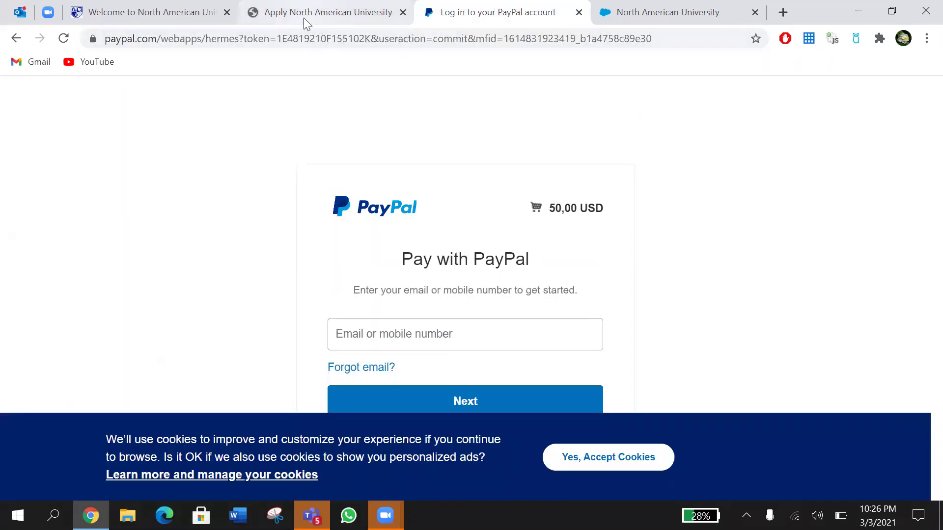
{"action": "left_click", "coordinate": [303, 18]}
{"action": "left_click", "coordinate": [527, 337]}
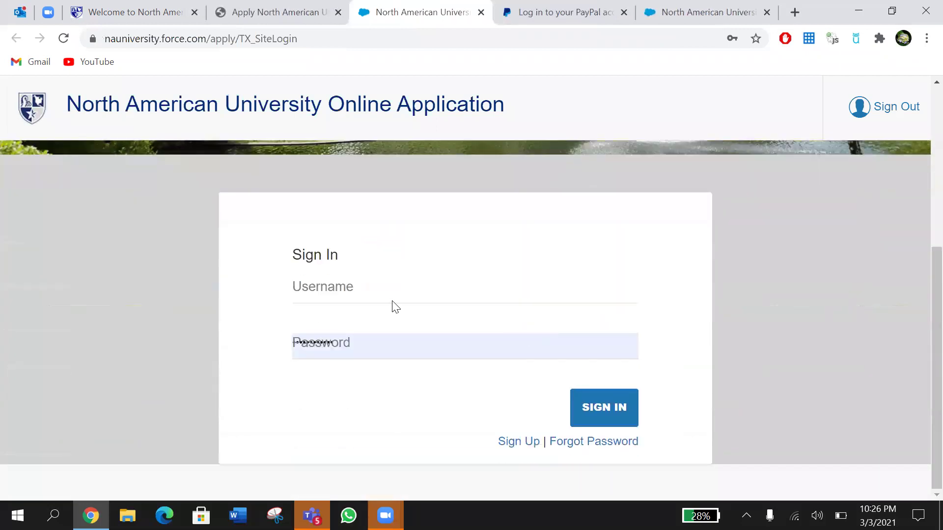
Step: Sign back in with the saved account username and password to reach the Applicant Dashboard
{"action": "left_click", "coordinate": [380, 291]}
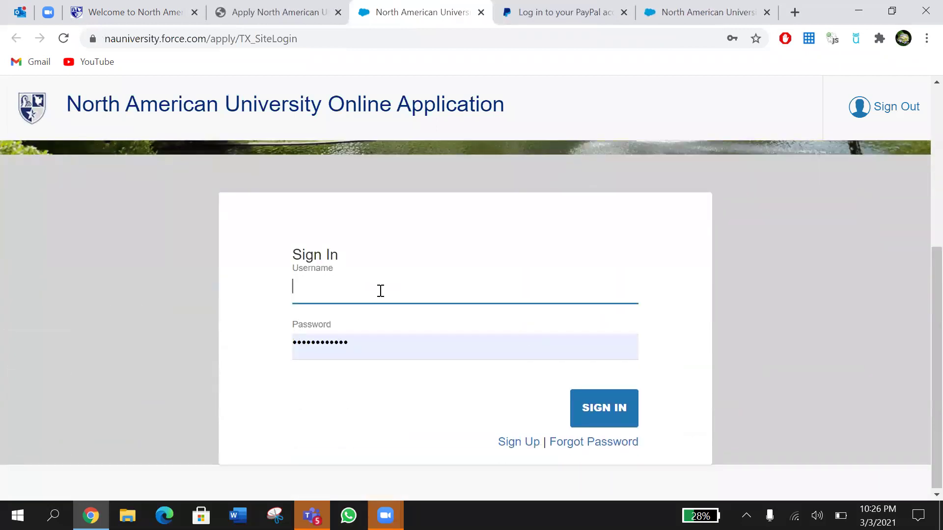
{"action": "type", "text": "tali"}
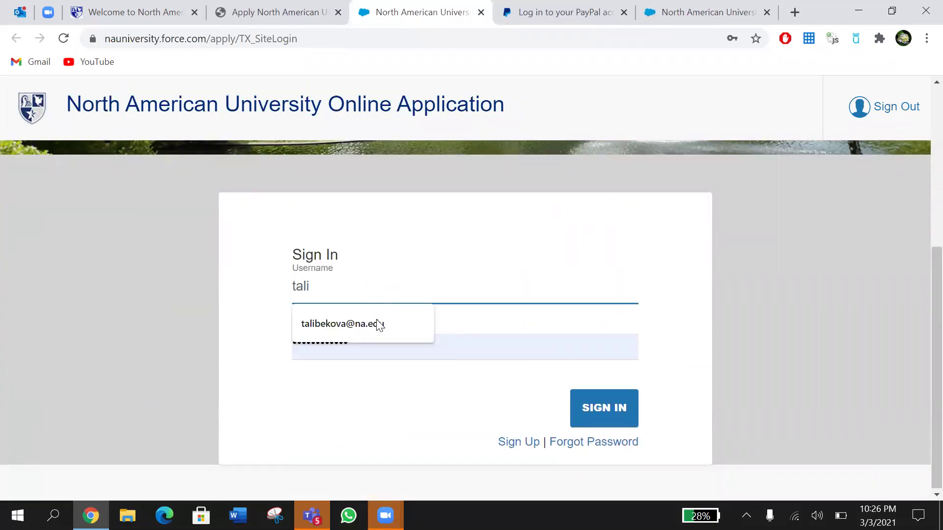
{"action": "left_click", "coordinate": [377, 321]}
{"action": "left_click", "coordinate": [372, 342]}
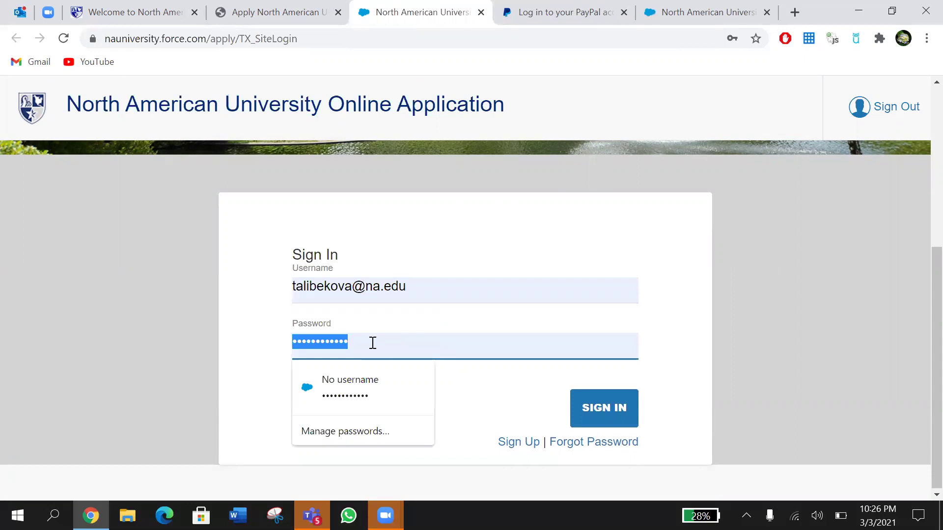
{"action": "type", "text": "••••••••••"}
{"action": "left_click", "coordinate": [621, 409]}
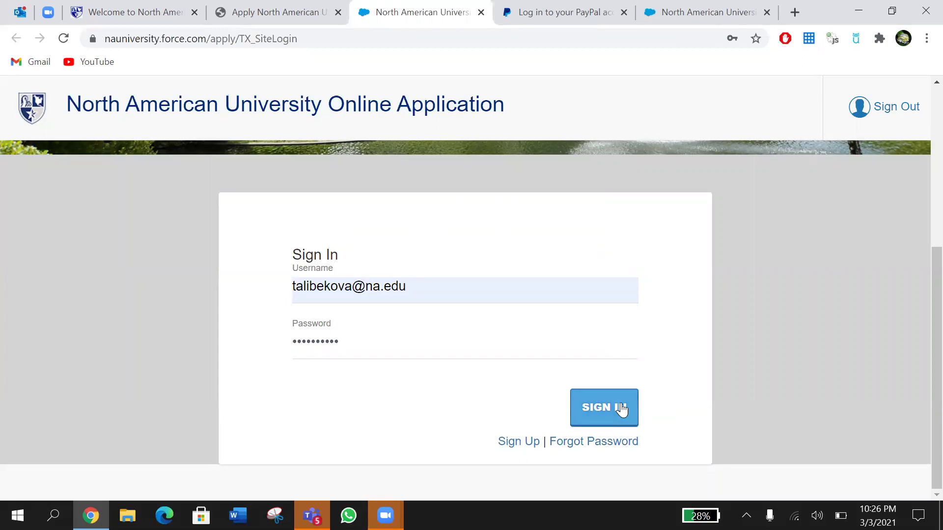
{"action": "left_click", "coordinate": [621, 409]}
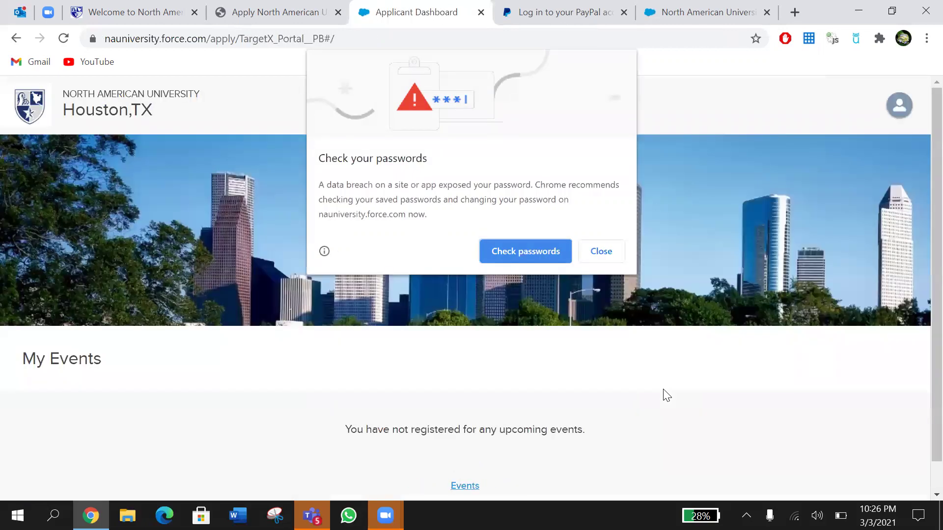
Step: Dismiss Chrome's password warning, review the four not-received checklist documents, and open the upload form
{"action": "left_click", "coordinate": [594, 246]}
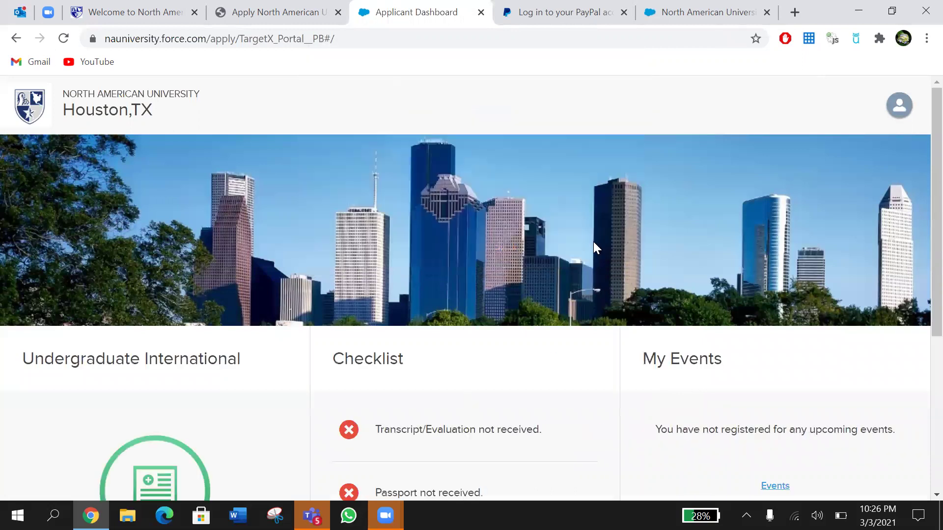
{"action": "scroll", "coordinate": [486, 293], "scroll_direction": "down", "scroll_amount": 5}
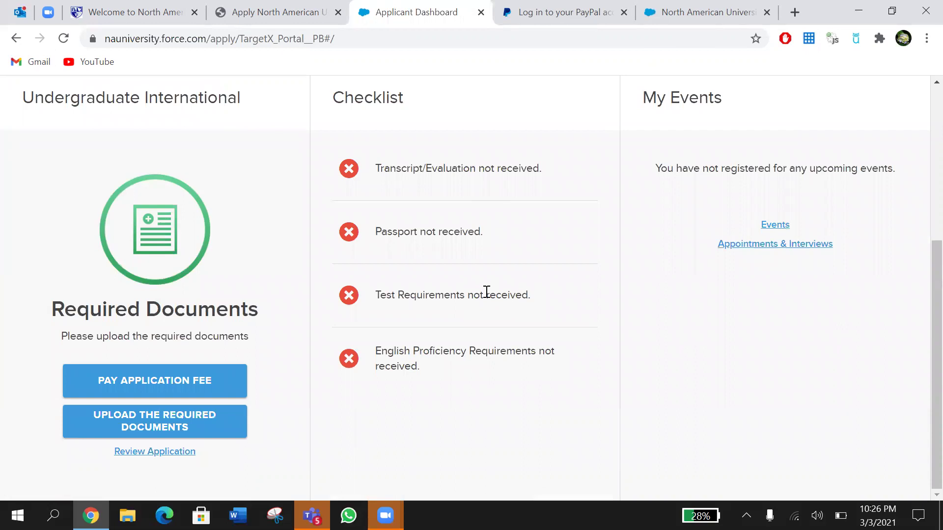
{"action": "scroll", "coordinate": [486, 294], "scroll_direction": "up", "scroll_amount": 3}
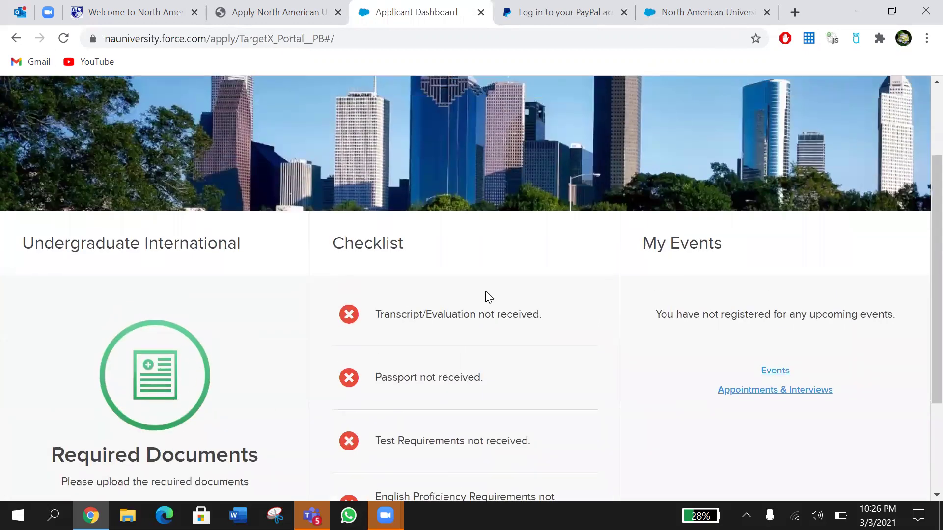
{"action": "scroll", "coordinate": [486, 294], "scroll_direction": "down", "scroll_amount": 1}
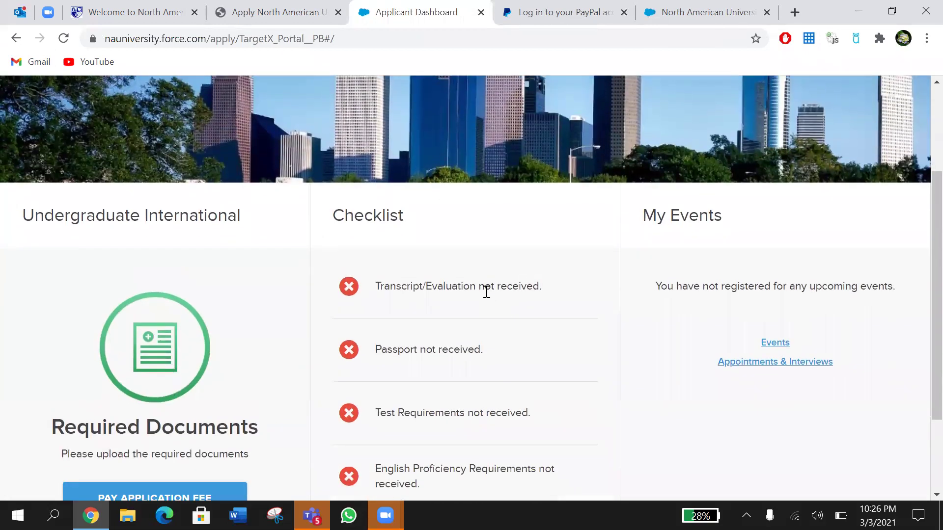
{"action": "scroll", "coordinate": [486, 292], "scroll_direction": "down", "scroll_amount": 1}
{"action": "scroll", "coordinate": [193, 314], "scroll_direction": "down", "scroll_amount": 1}
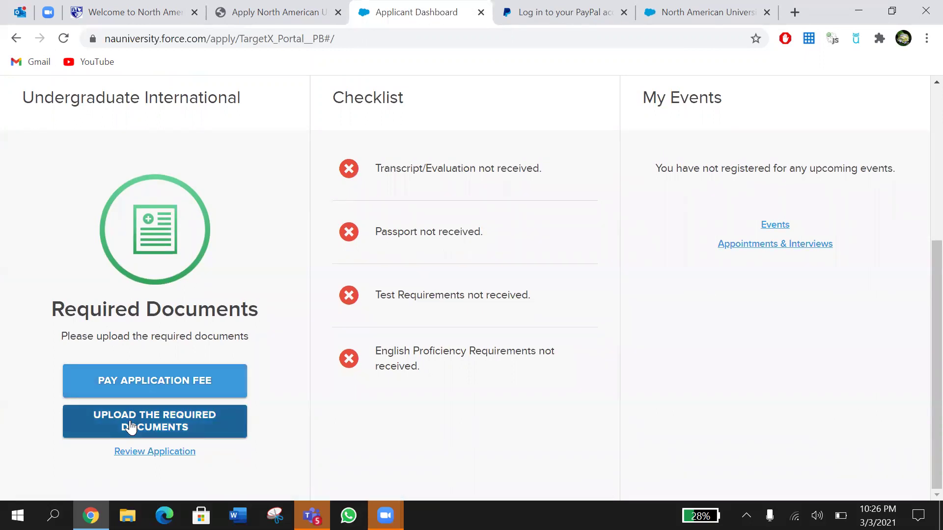
{"action": "scroll", "coordinate": [296, 368], "scroll_direction": "up", "scroll_amount": 1}
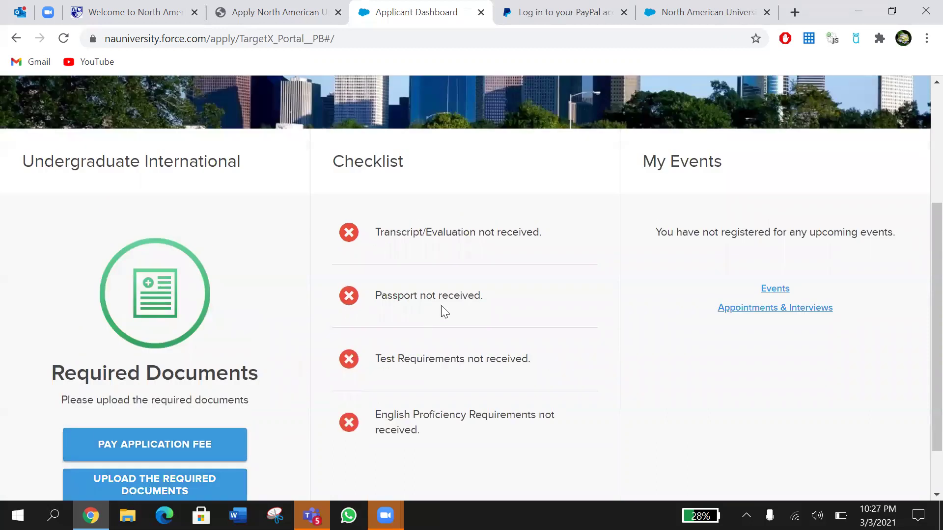
{"action": "scroll", "coordinate": [445, 311], "scroll_direction": "down", "scroll_amount": 1}
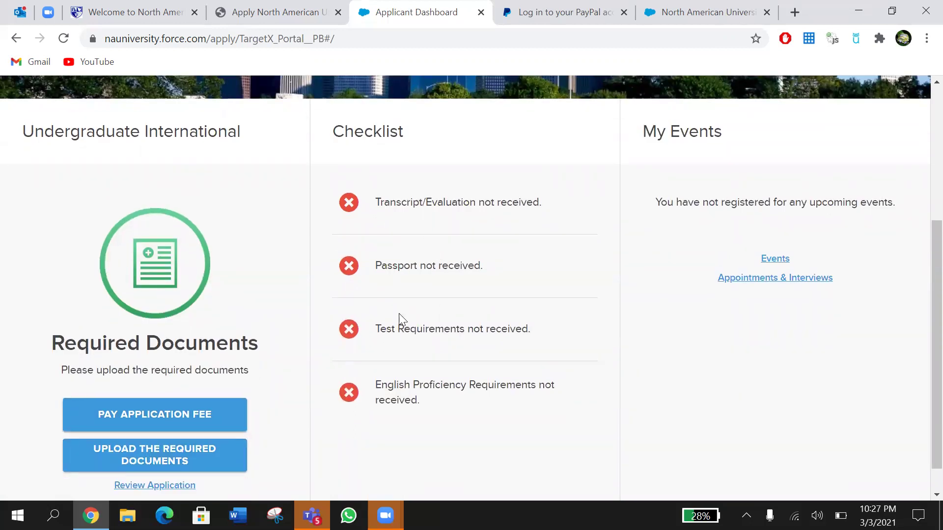
{"action": "scroll", "coordinate": [398, 312], "scroll_direction": "down", "scroll_amount": 1}
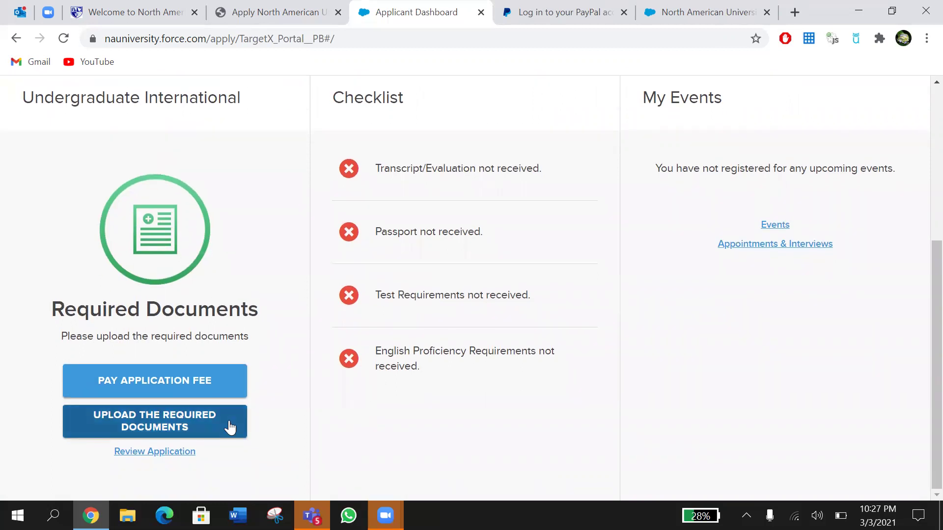
{"action": "left_click", "coordinate": [189, 422]}
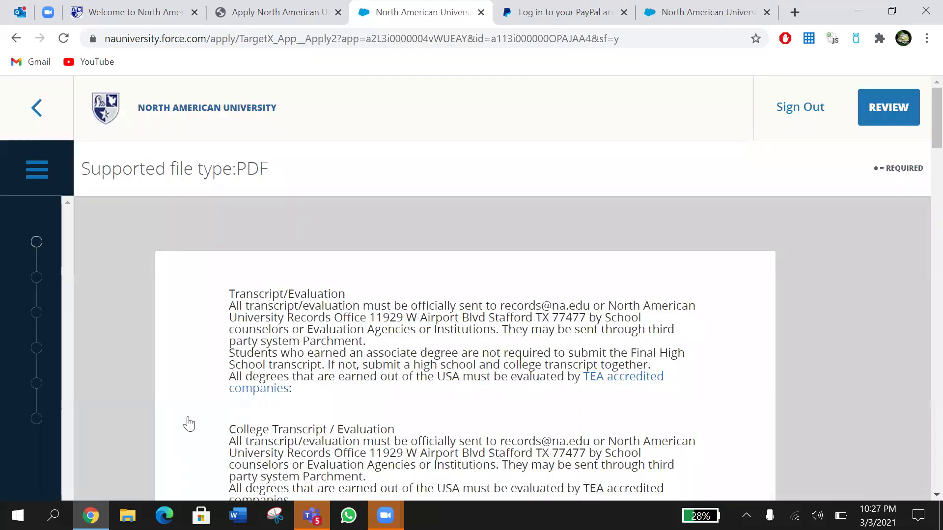
Step: Browse the Transcript, College Transcript, Test, ID/Passport and English Proficiency slots, cancelling the file picker without attaching files
{"action": "scroll", "coordinate": [188, 423], "scroll_direction": "down", "scroll_amount": 2}
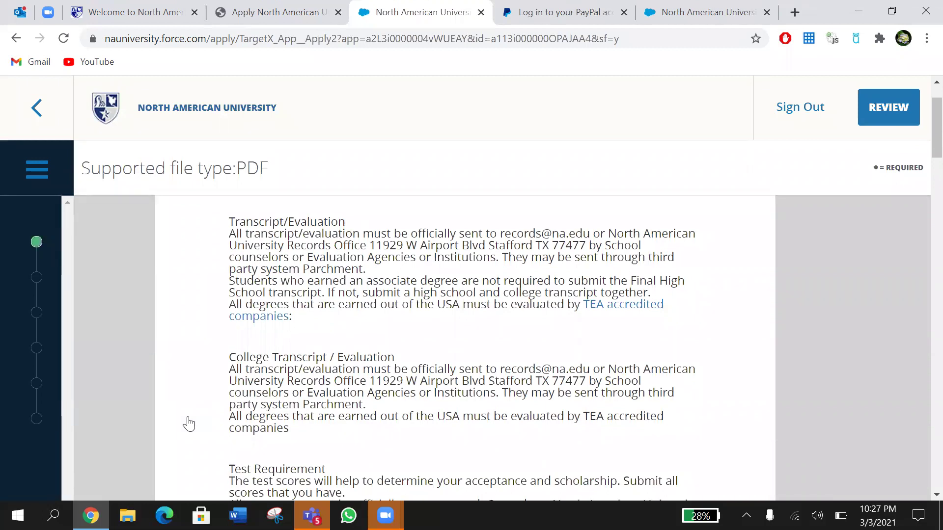
{"action": "scroll", "coordinate": [189, 424], "scroll_direction": "down", "scroll_amount": 12}
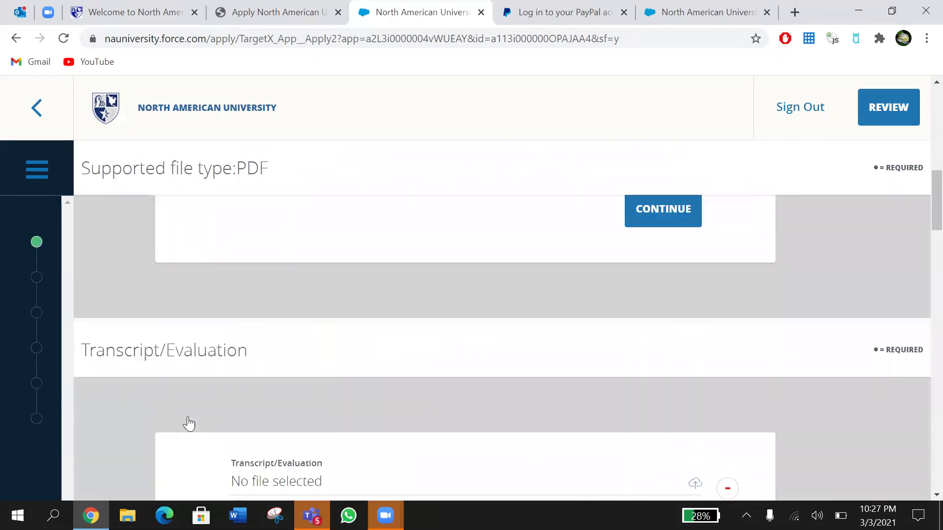
{"action": "scroll", "coordinate": [189, 423], "scroll_direction": "down", "scroll_amount": 5}
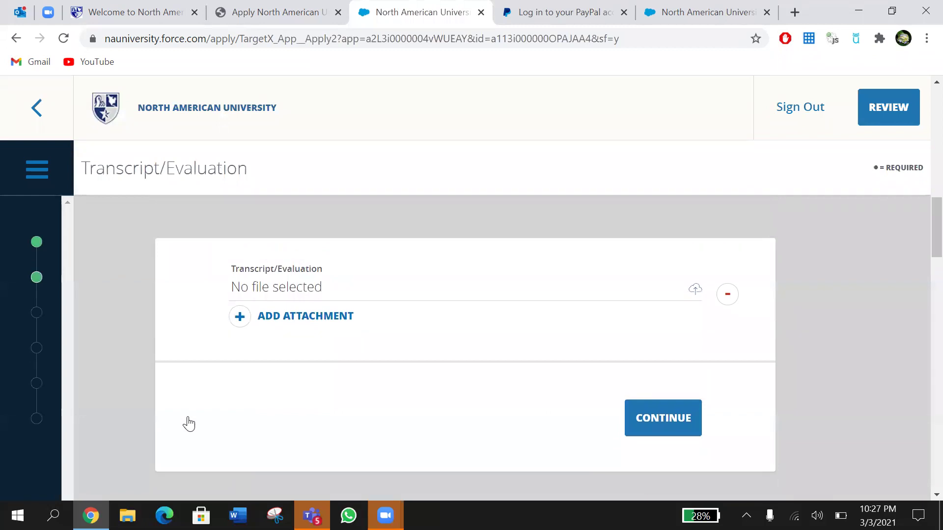
{"action": "scroll", "coordinate": [189, 423], "scroll_direction": "down", "scroll_amount": 5}
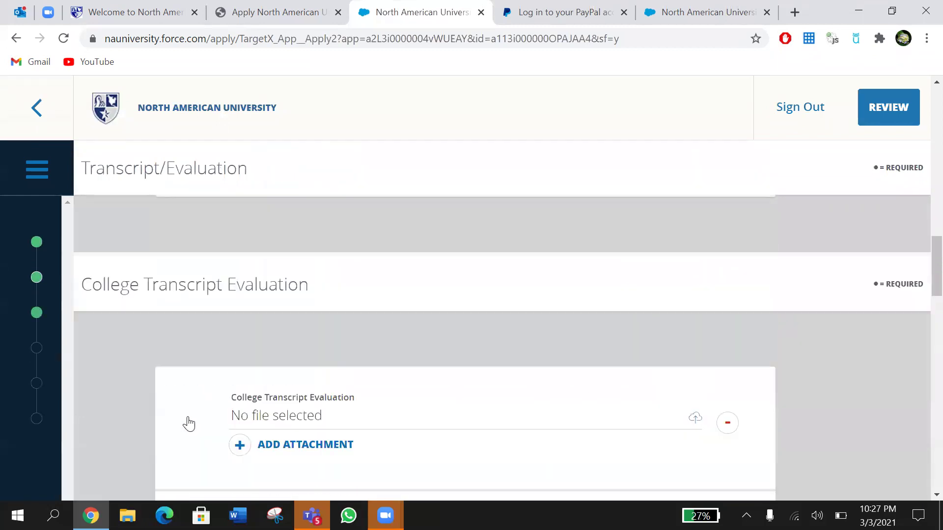
{"action": "scroll", "coordinate": [189, 423], "scroll_direction": "up", "scroll_amount": 5}
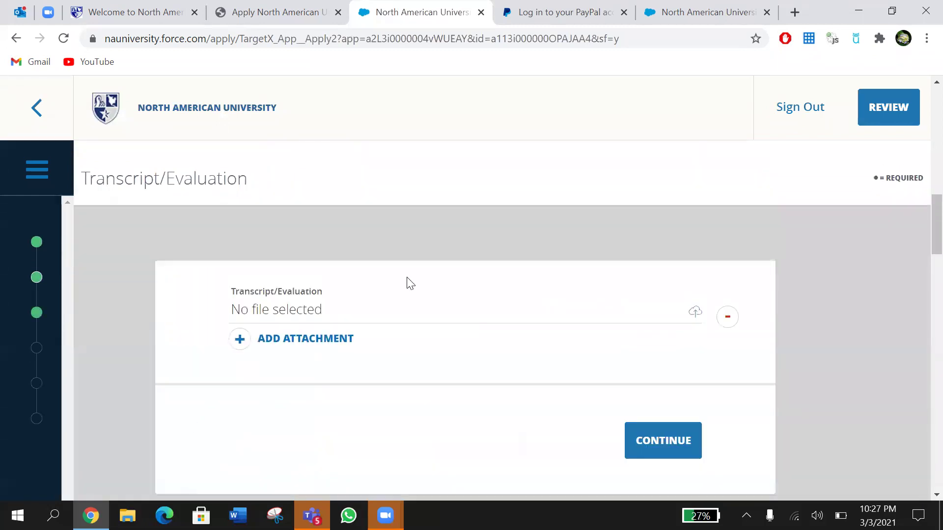
{"action": "left_click", "coordinate": [392, 322]}
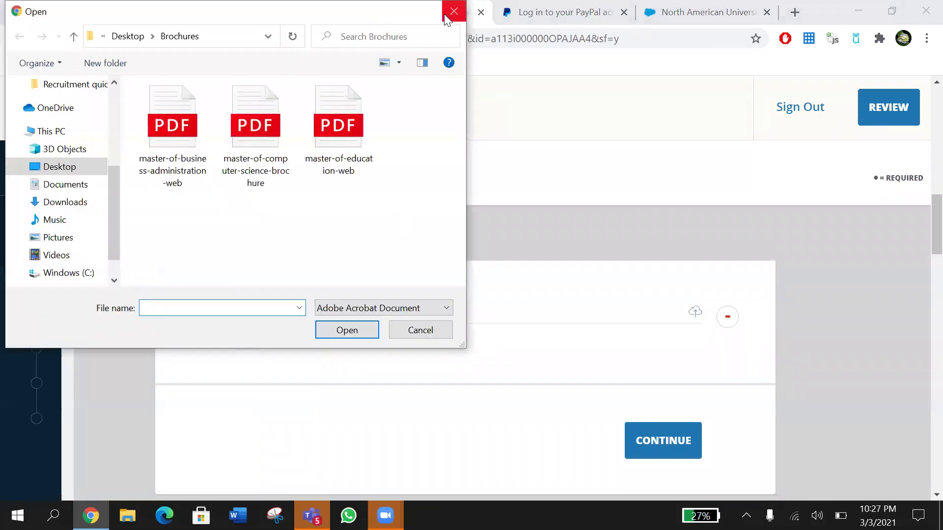
{"action": "left_click", "coordinate": [447, 19]}
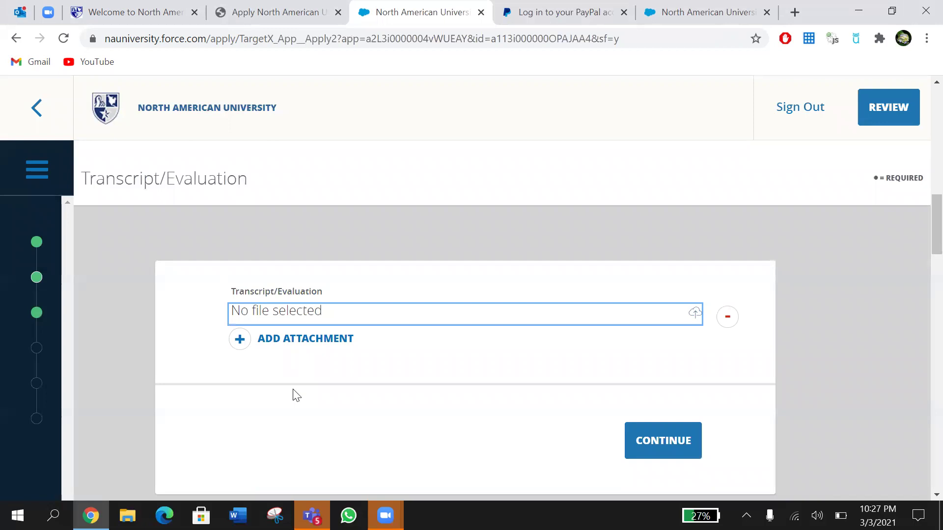
{"action": "scroll", "coordinate": [296, 395], "scroll_direction": "down", "scroll_amount": 10}
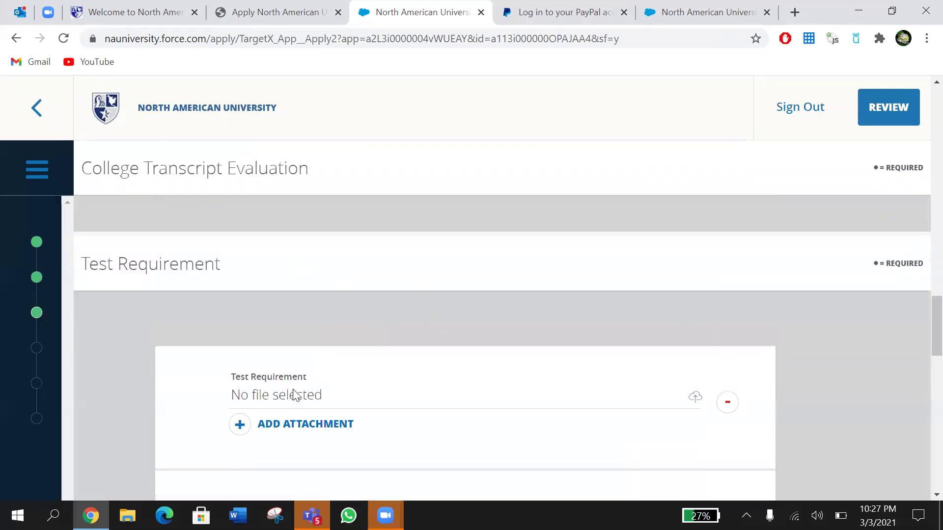
{"action": "scroll", "coordinate": [294, 394], "scroll_direction": "down", "scroll_amount": 5}
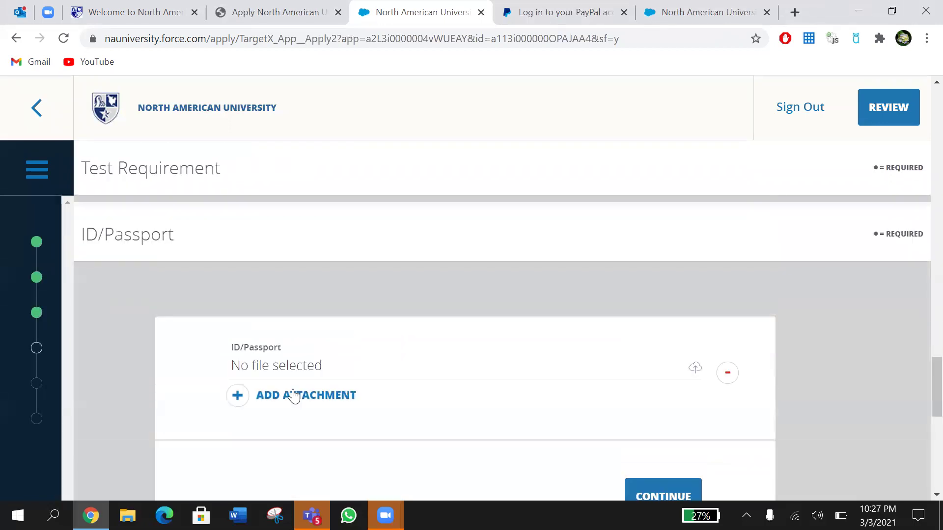
{"action": "scroll", "coordinate": [294, 395], "scroll_direction": "down", "scroll_amount": 5}
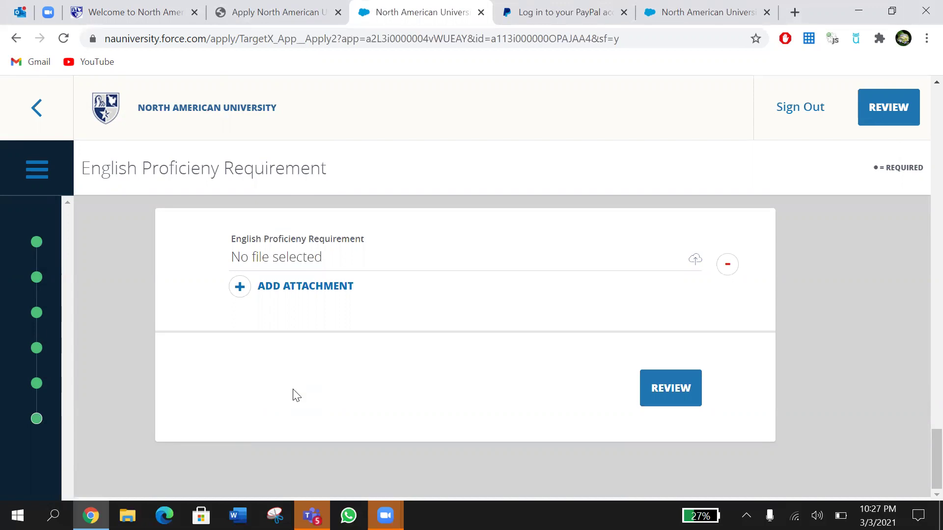
{"action": "scroll", "coordinate": [295, 395], "scroll_direction": "up", "scroll_amount": 5}
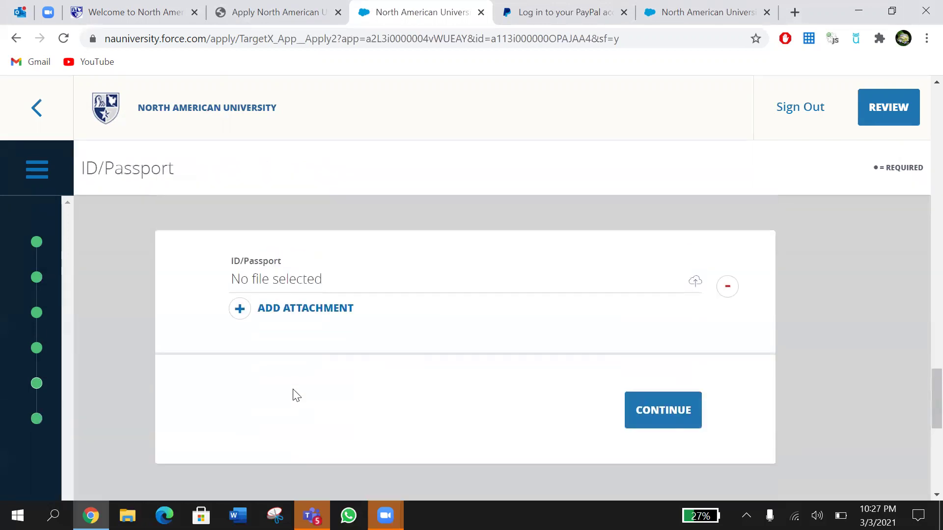
Step: Go back to the Applicant Dashboard and scroll to its checklist of four documents not received
{"action": "left_click", "coordinate": [45, 110]}
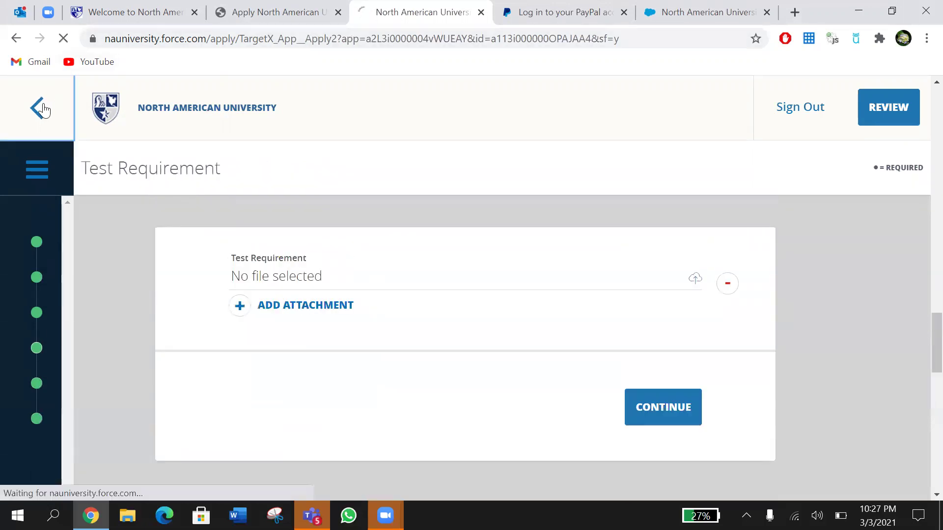
{"action": "scroll", "coordinate": [364, 354], "scroll_direction": "down", "scroll_amount": 4}
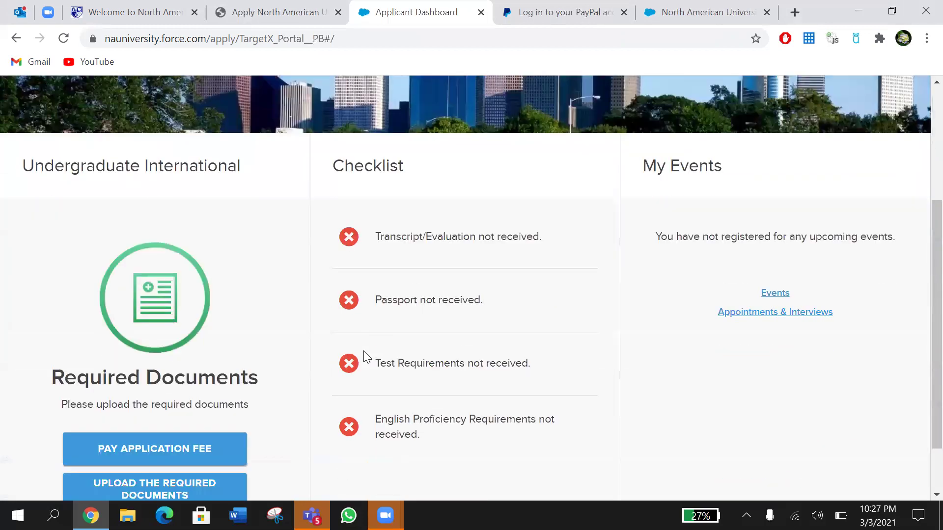
{"action": "scroll", "coordinate": [366, 356], "scroll_direction": "down", "scroll_amount": 1}
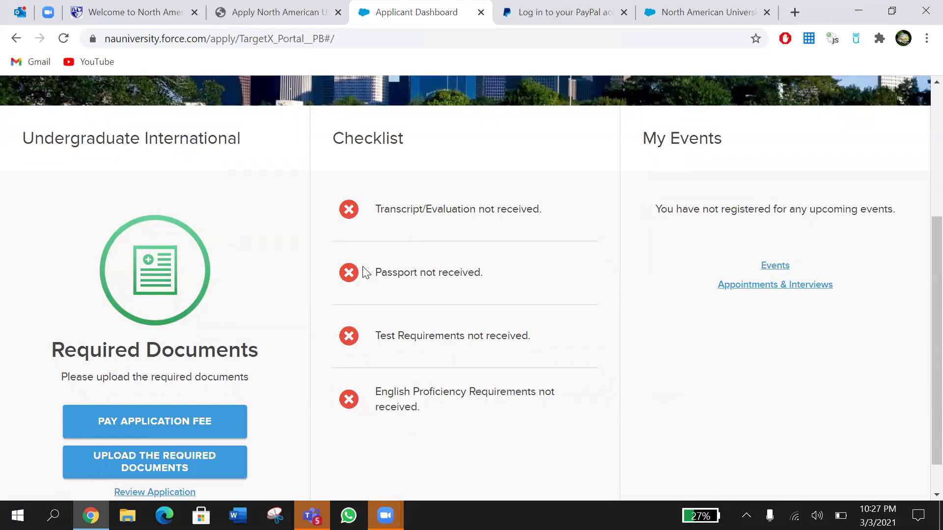
{"action": "scroll", "coordinate": [452, 276], "scroll_direction": "down", "scroll_amount": 1}
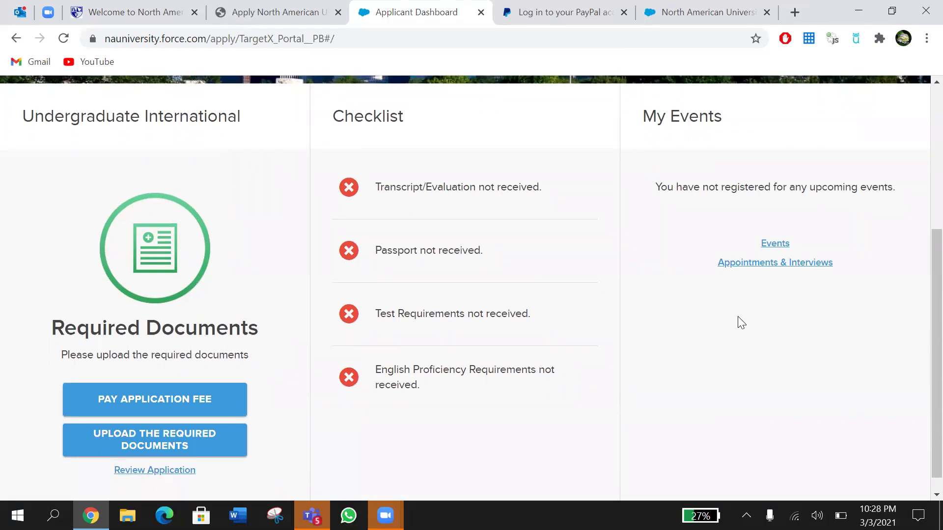